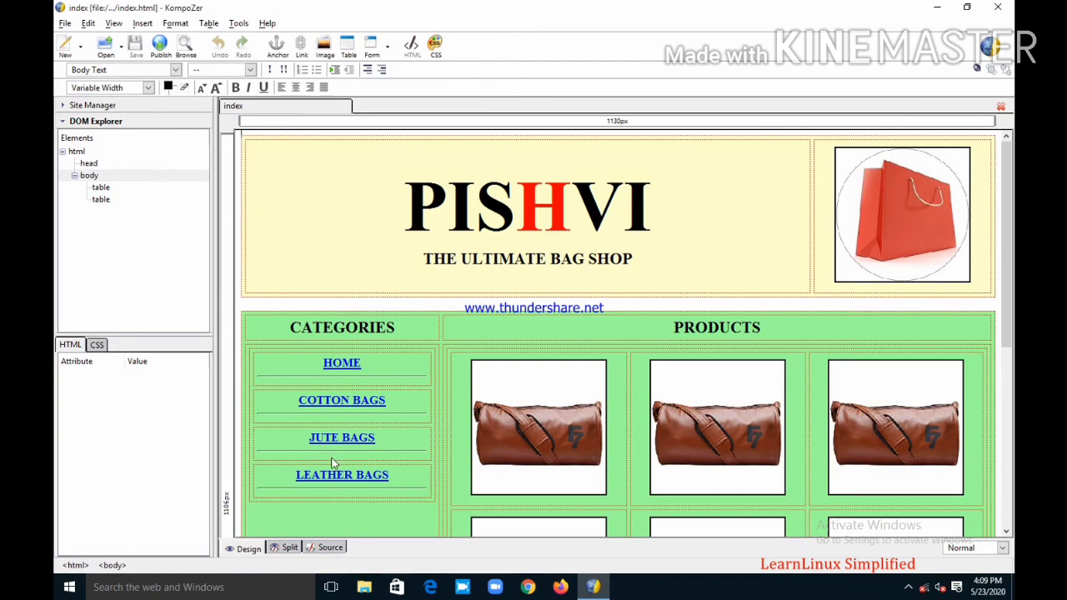
Examine the HTML source of the index page.
left_click(329, 548)
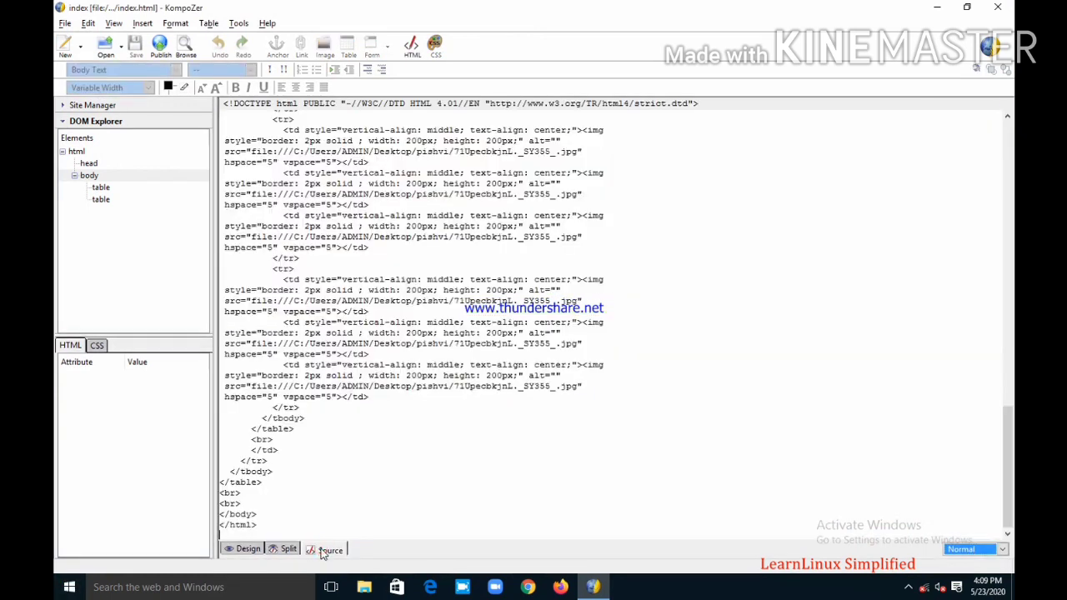
scroll(609, 296, "up", 10)
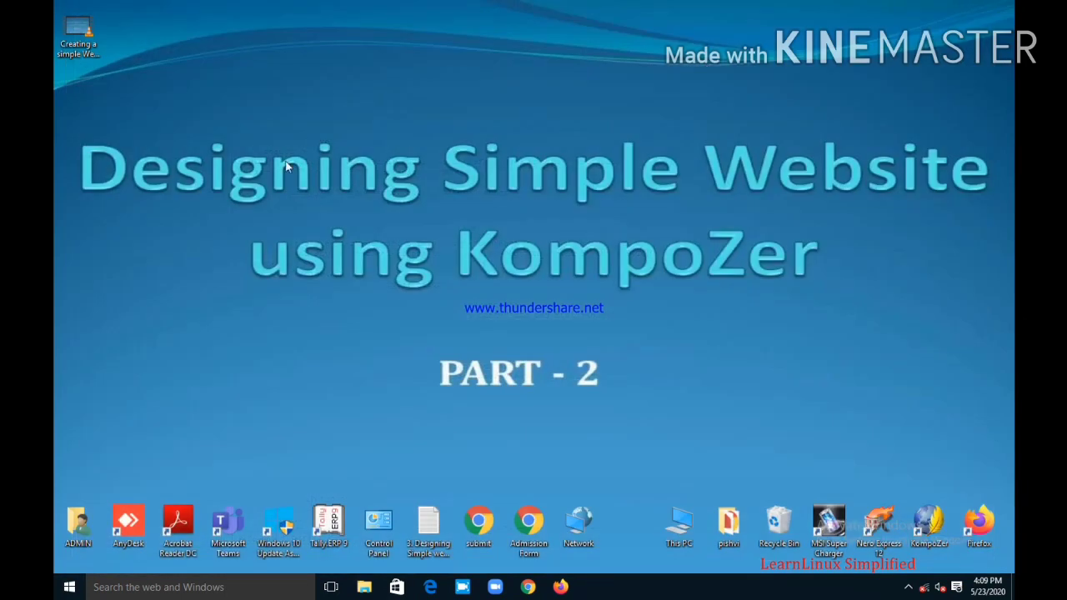
Open the pishvi folder in File Explorer and make three copies of the index file in it.
double_click(730, 525)
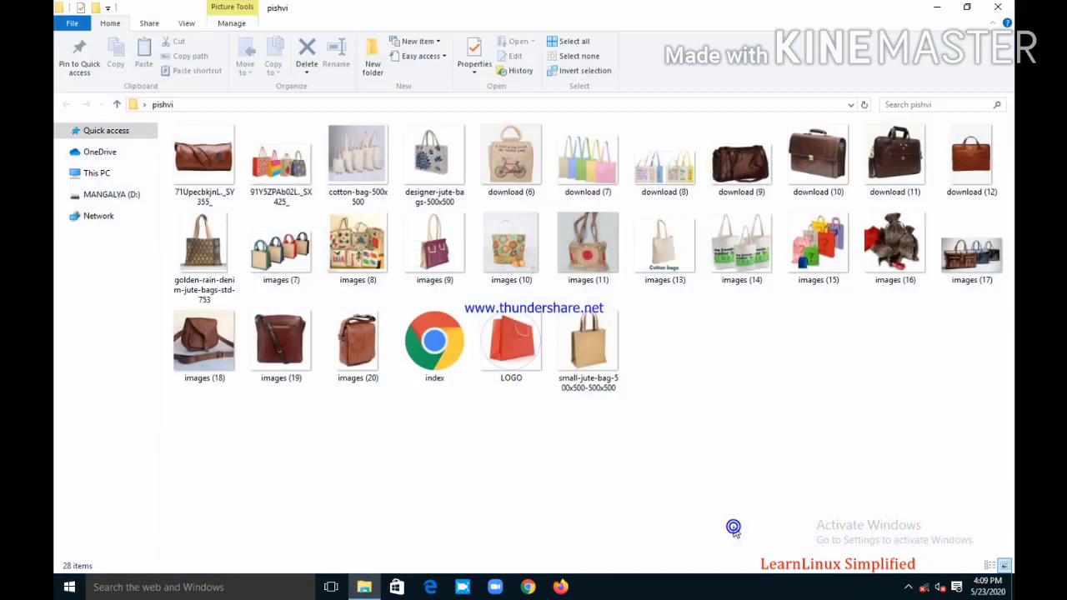
left_click(435, 354)
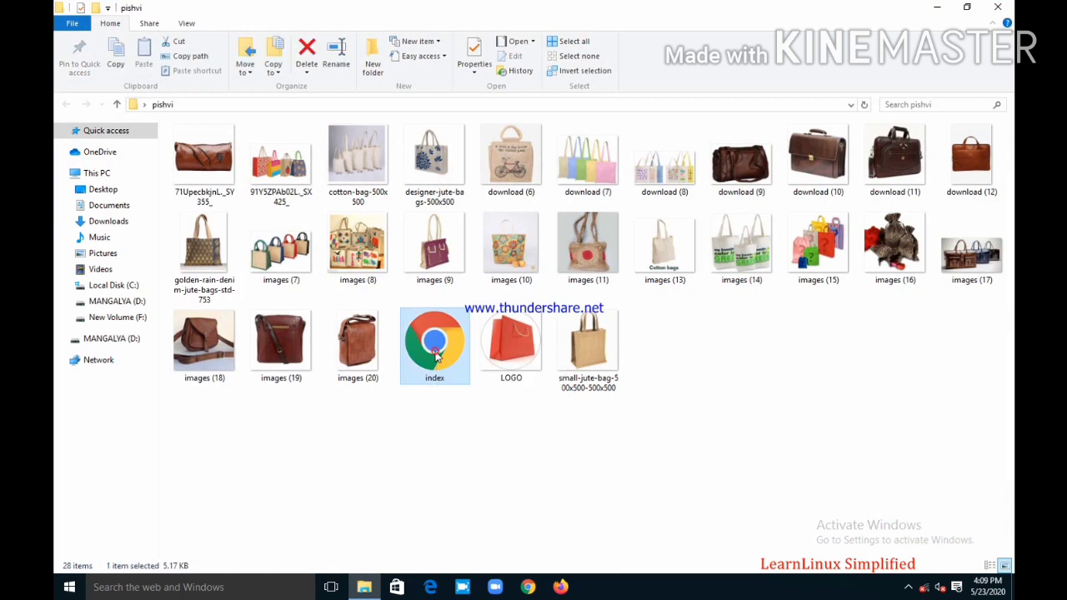
right_click(435, 353)
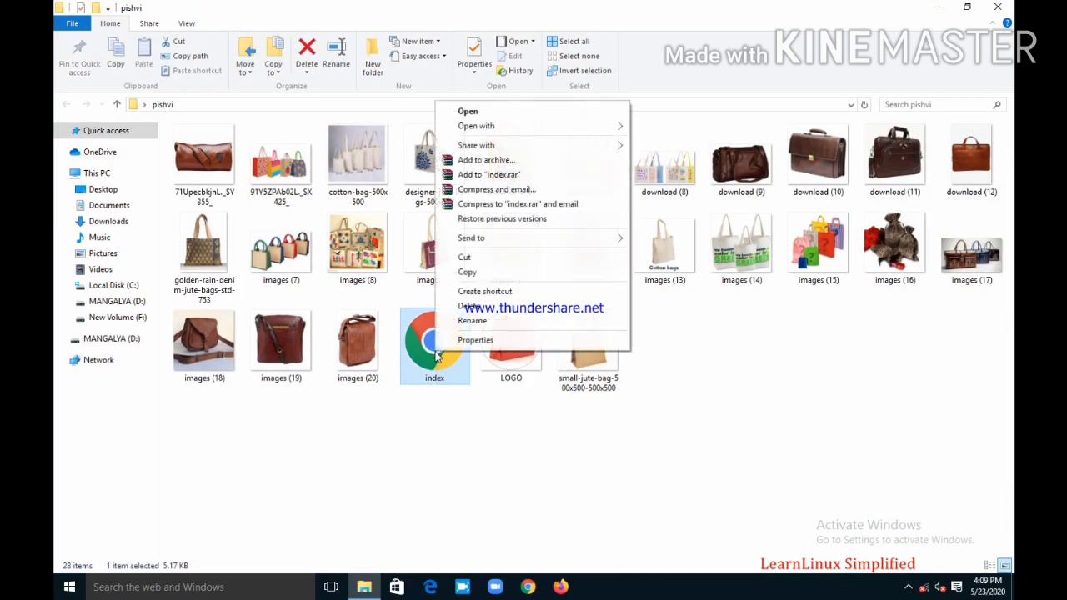
left_click(473, 274)
right_click(637, 465)
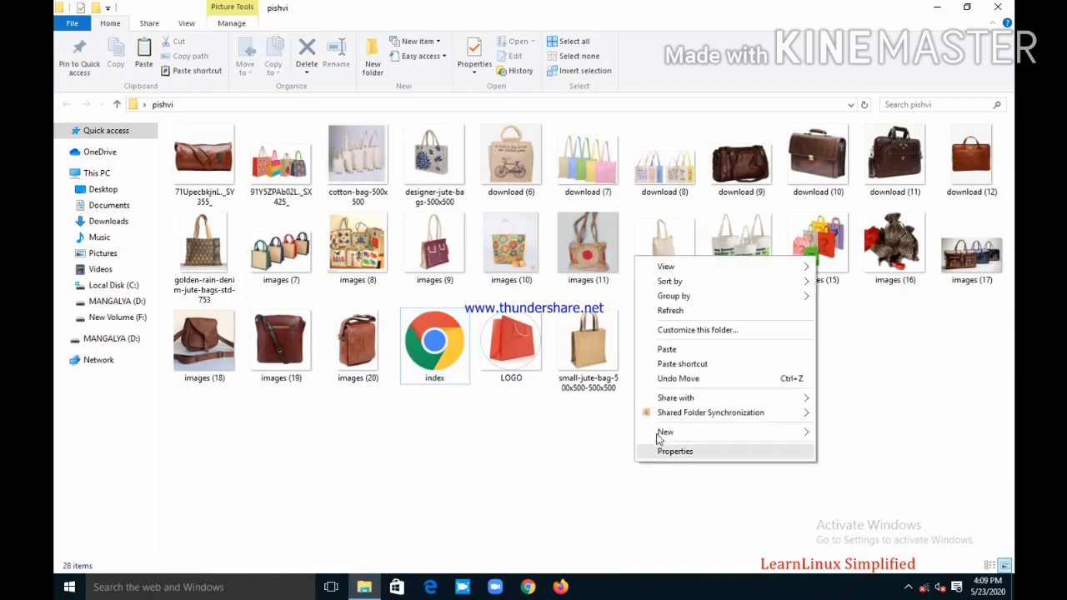
left_click(671, 349)
right_click(581, 463)
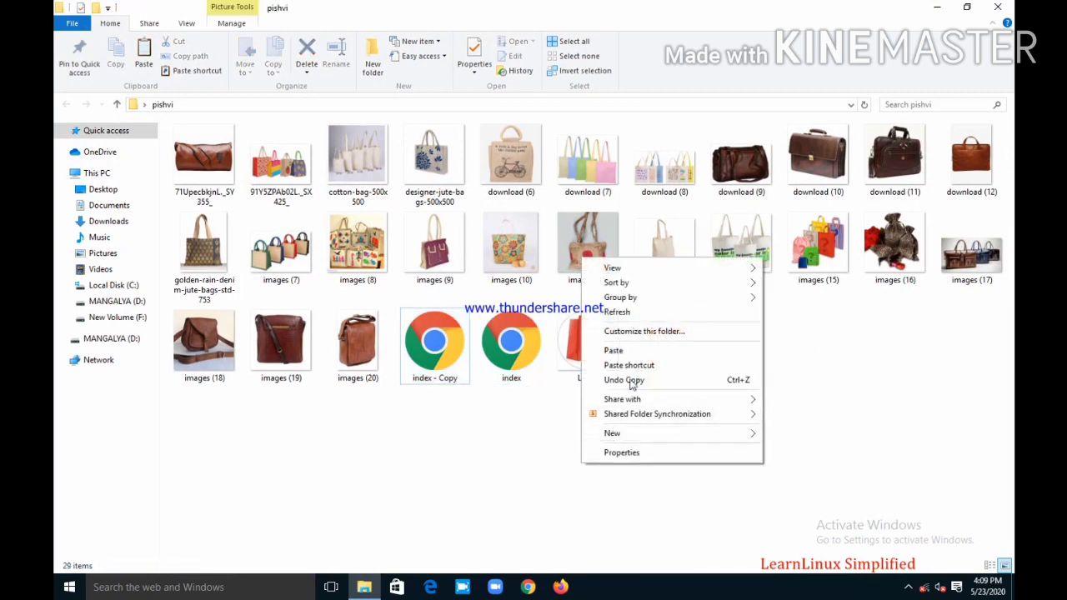
left_click(621, 350)
right_click(580, 448)
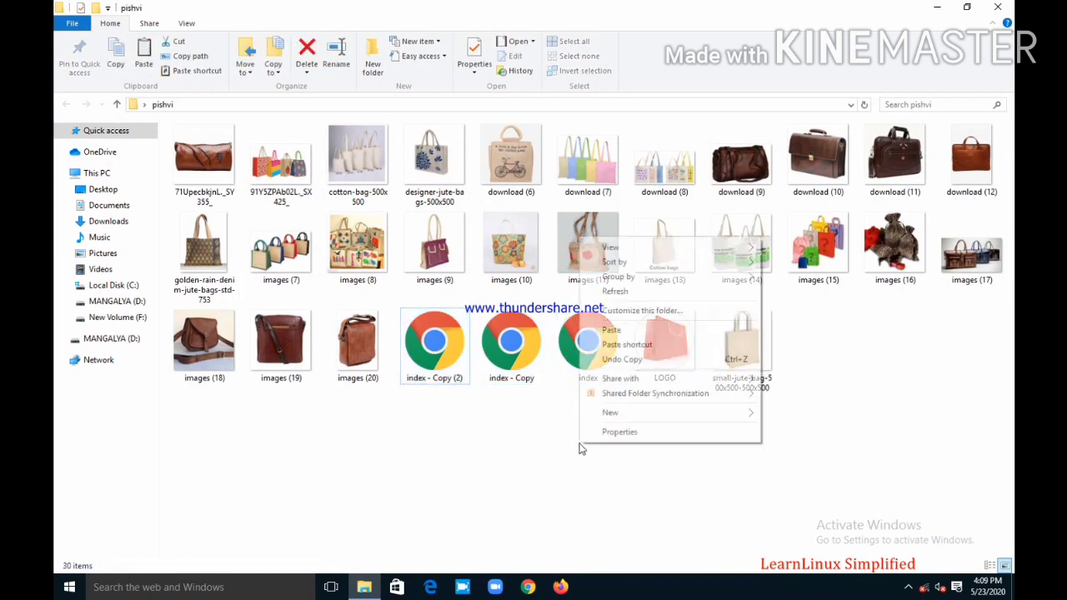
left_click(613, 331)
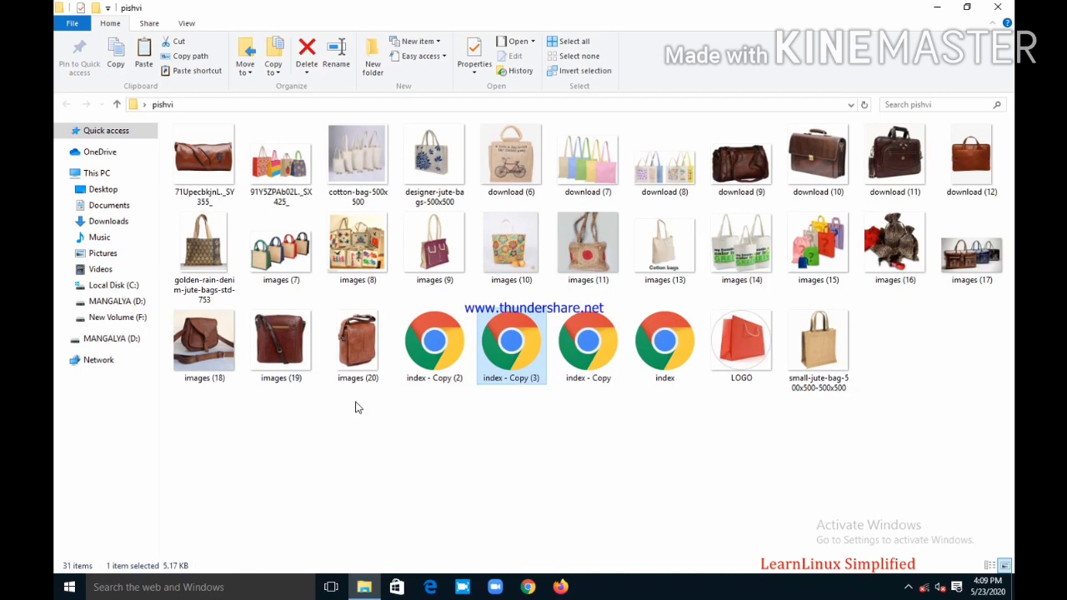
Rename the file "index - Copy (2)" as cotton_bag.
left_click(435, 353)
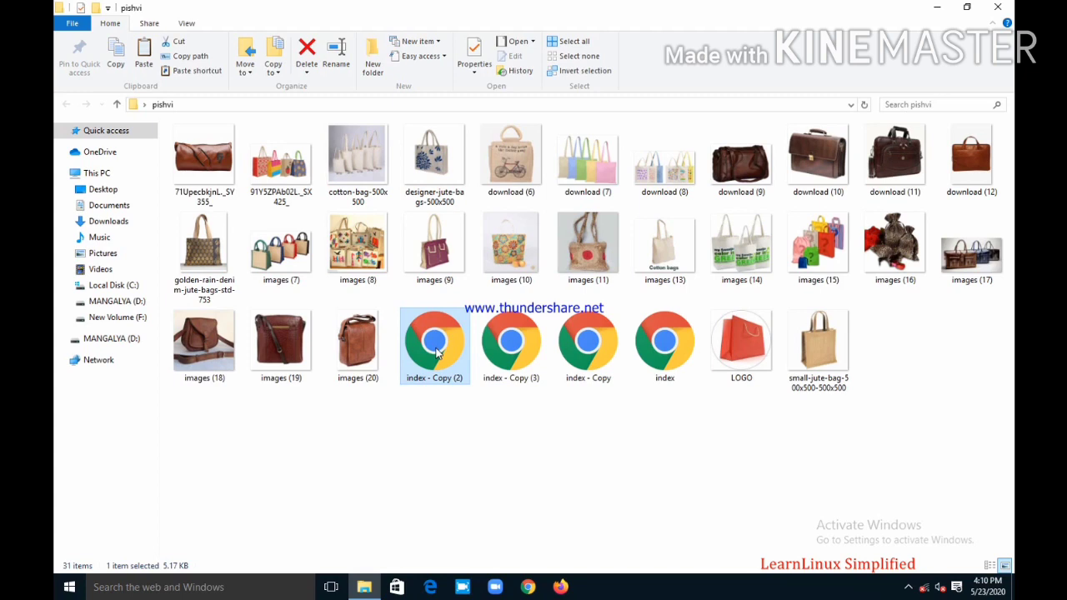
key("F2")
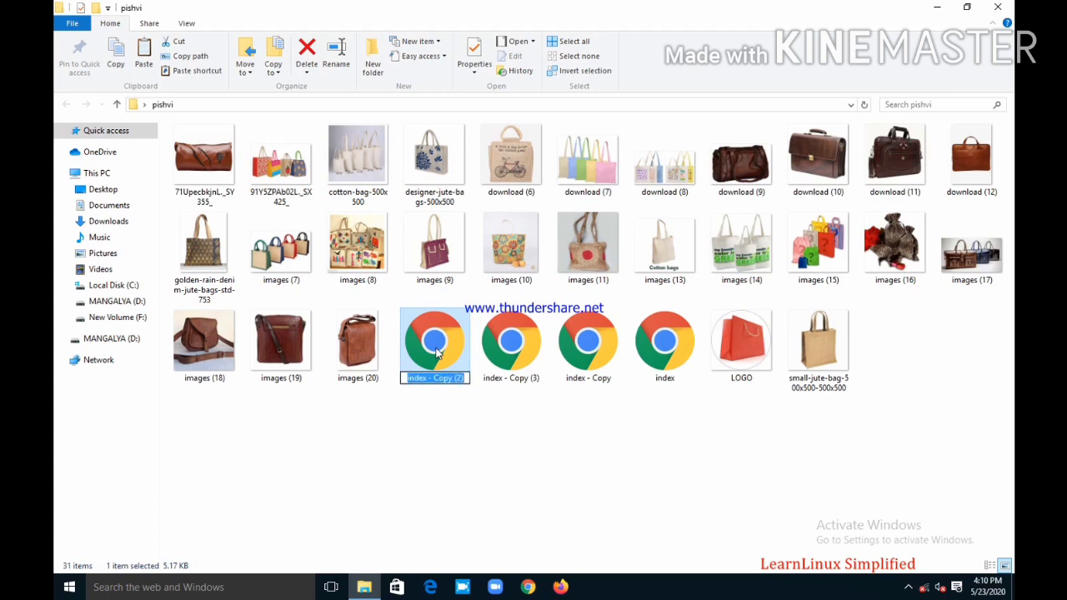
type("cotton")
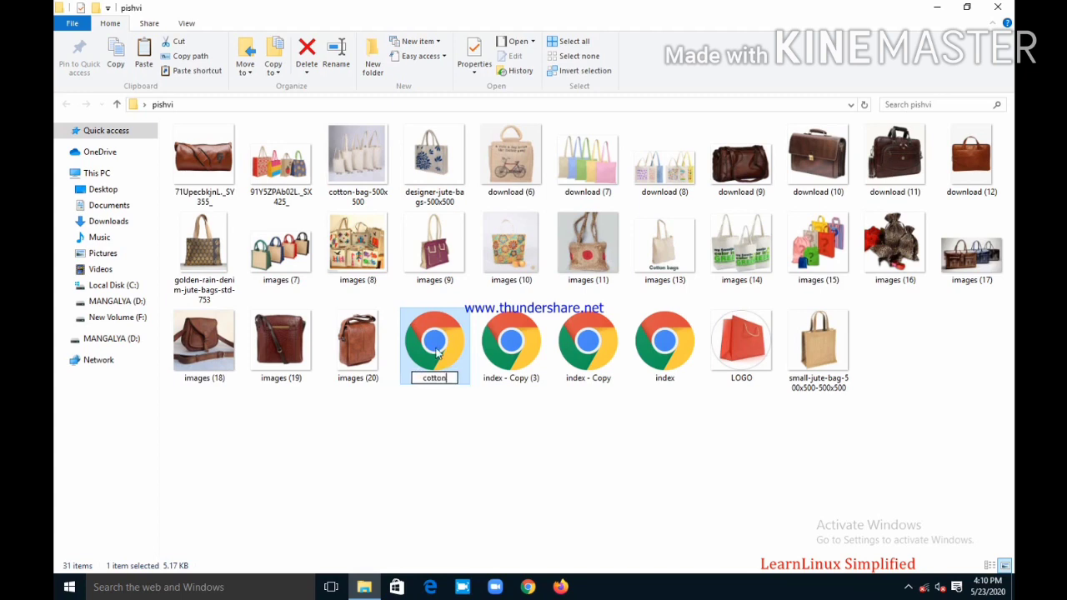
type("_bag")
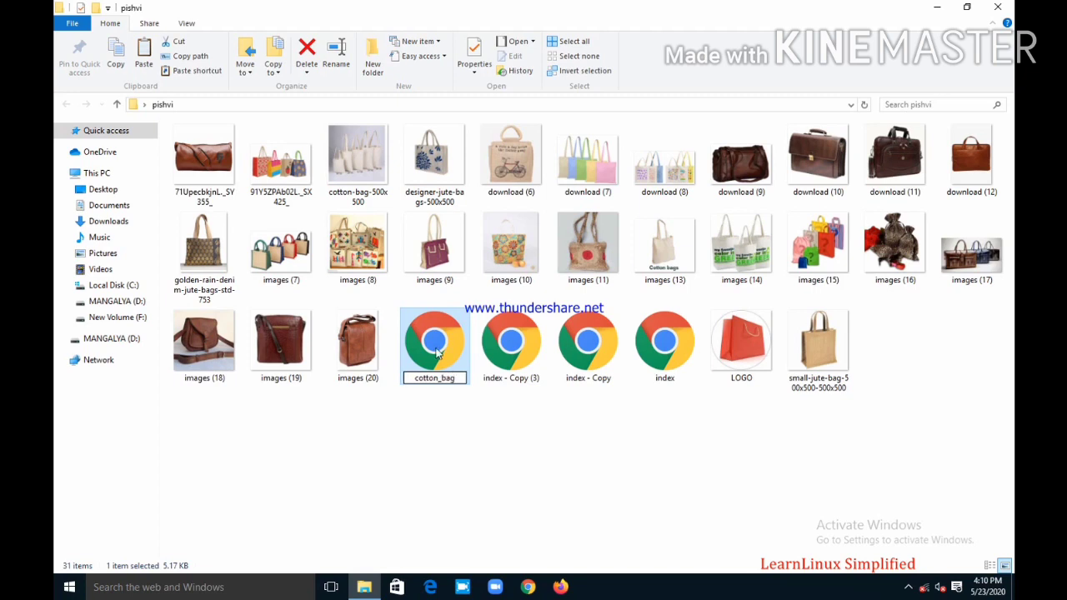
left_click(512, 445)
Rename the file "index - Copy (3)" as jute_bag.
left_click(517, 359)
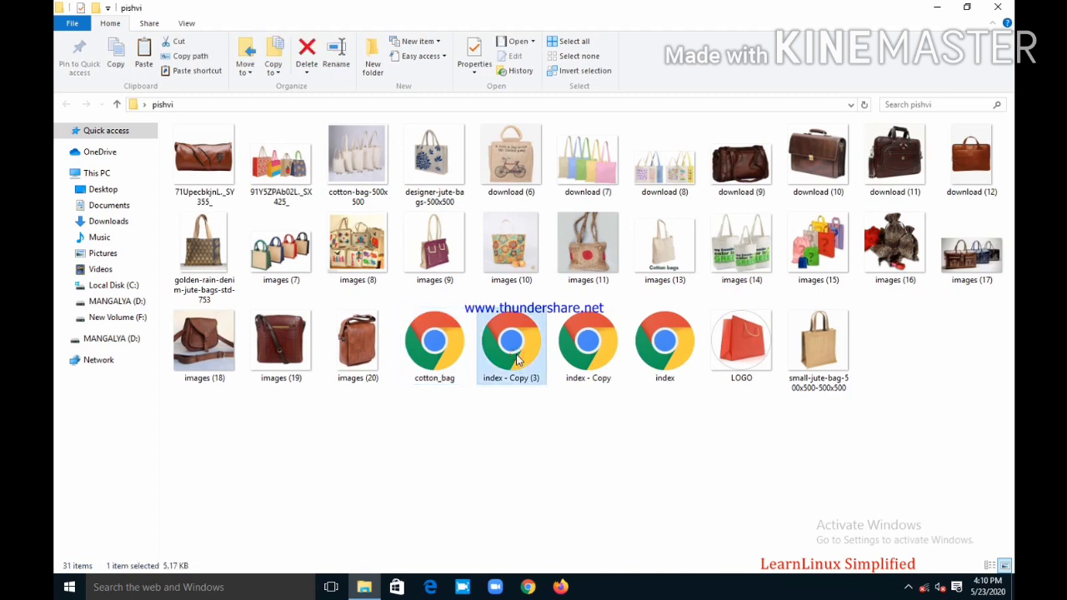
key("F2")
type("jute_bag")
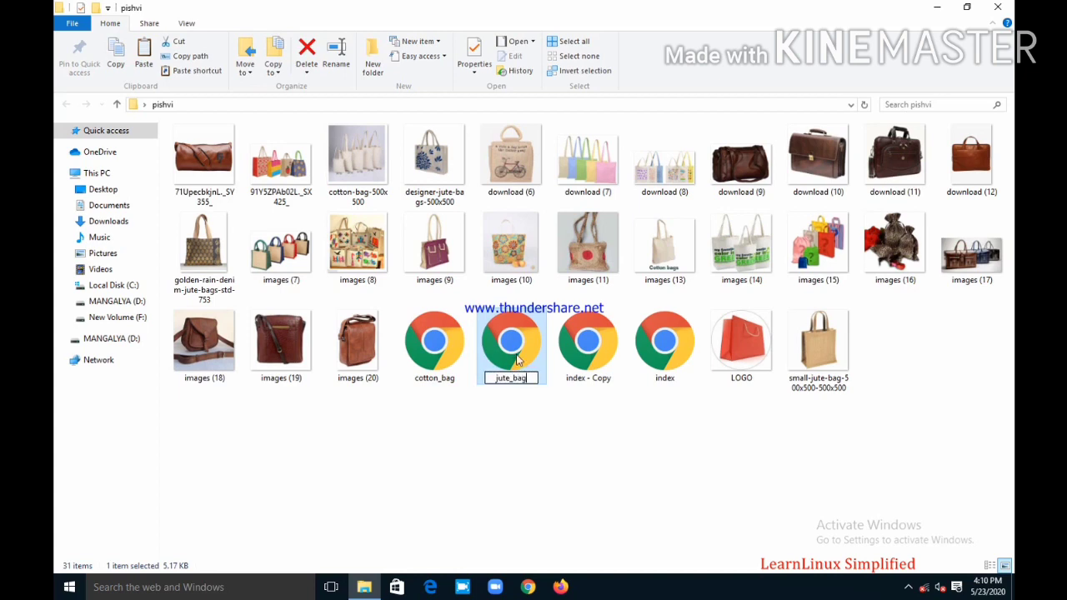
left_click(561, 421)
Rename the file "index - Copy" as leather_bag.
left_click(611, 359)
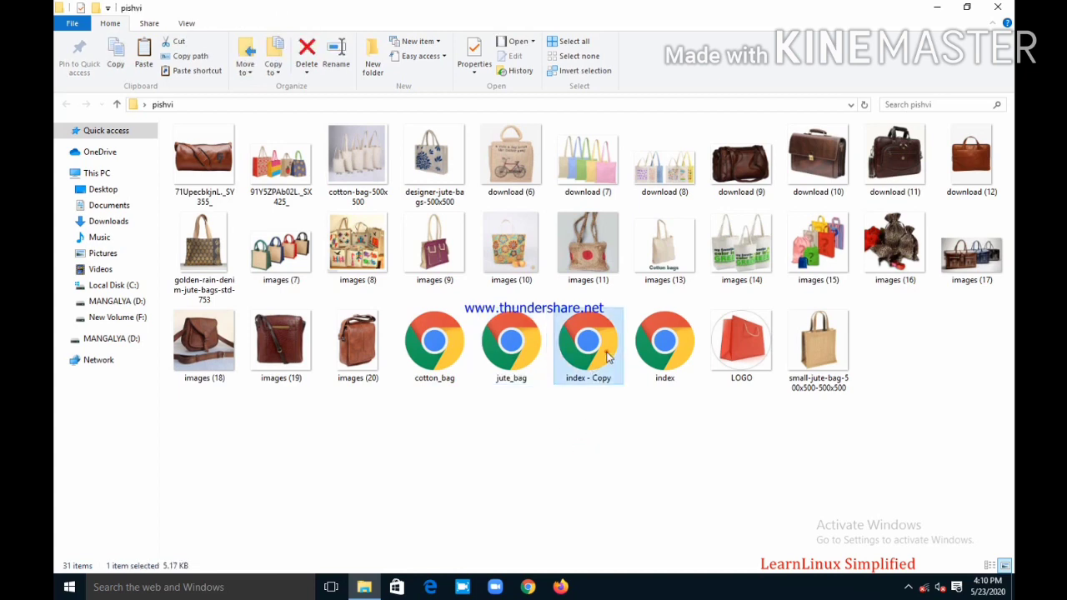
key("F2")
type("leather_bag")
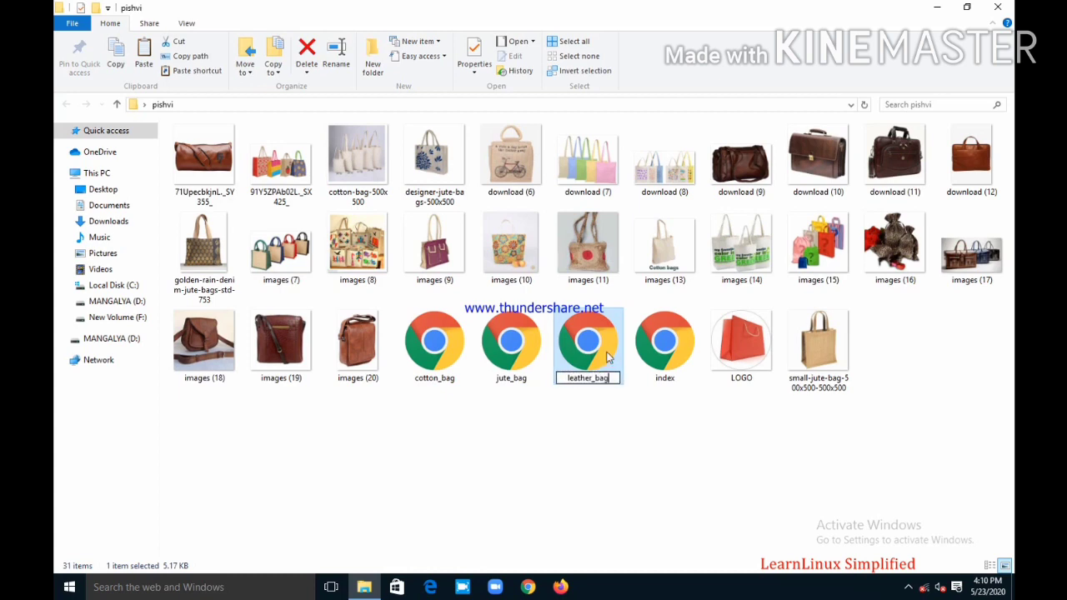
key("Return")
left_click(600, 495)
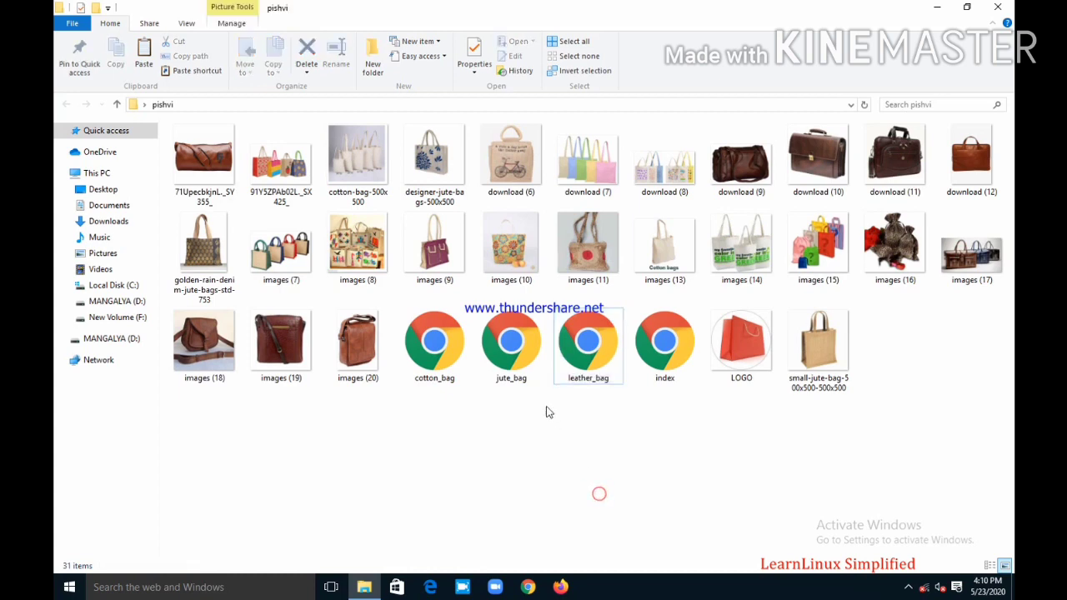
left_click(664, 364)
right_click(664, 363)
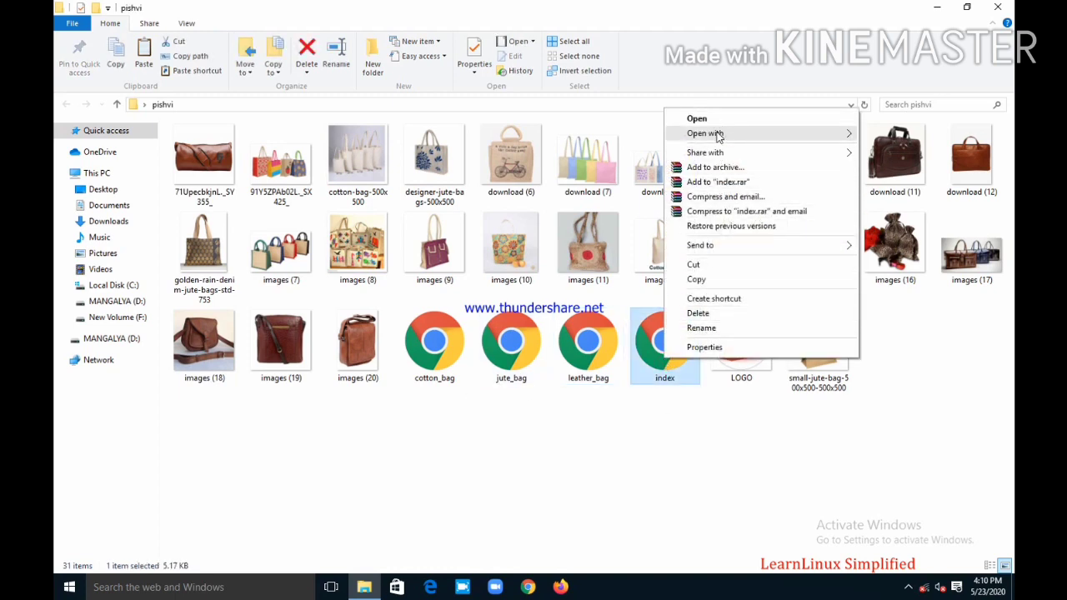
left_click(682, 463)
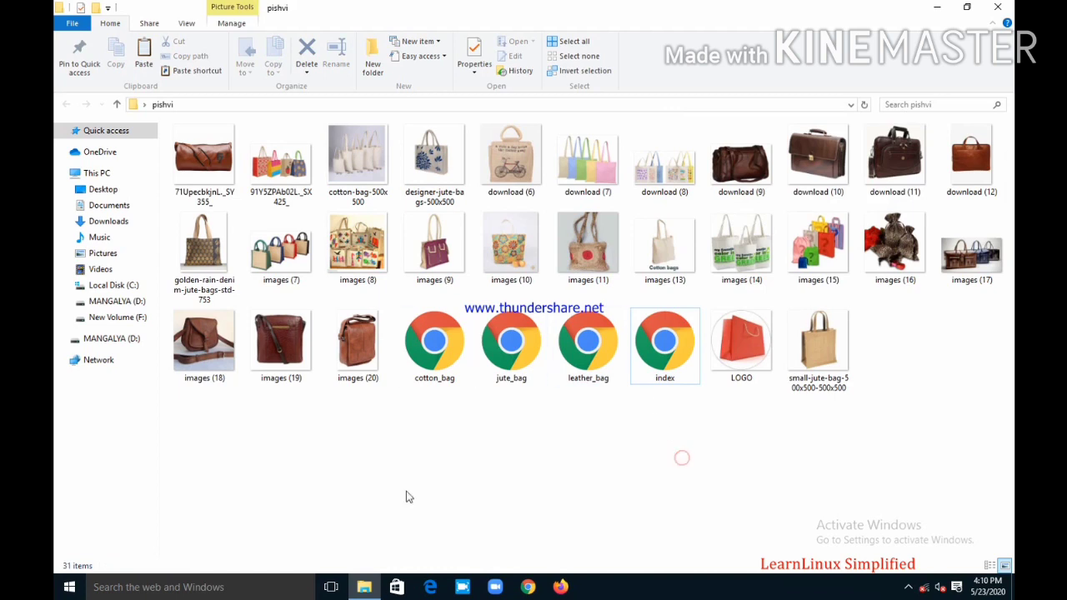
Switch to KompoZer, open the index page and check the file names in its cotton, jute and leather bag links in the HTML source.
left_click(936, 6)
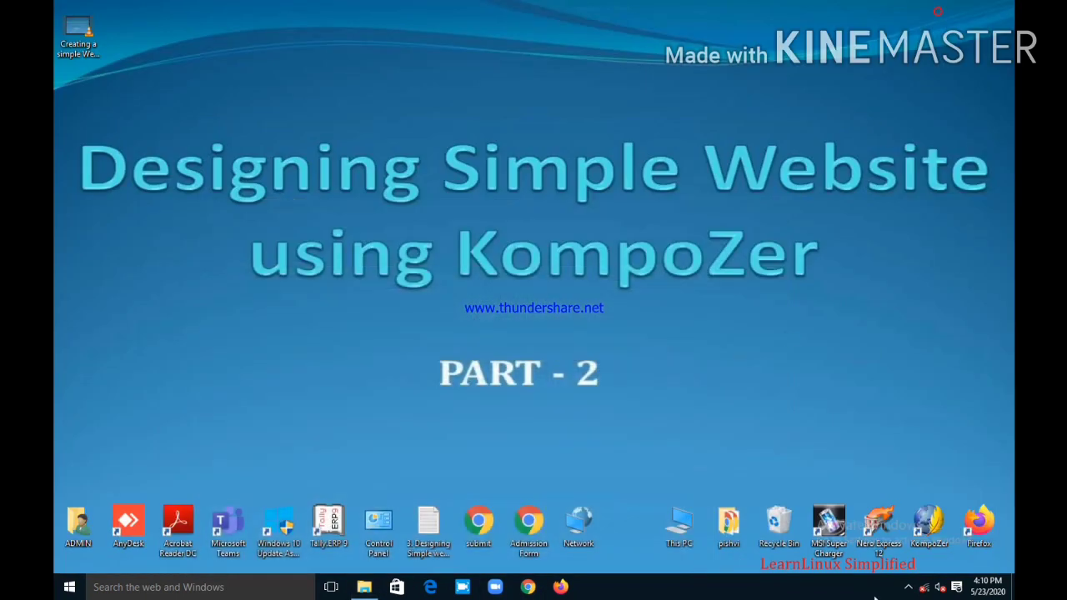
double_click(925, 525)
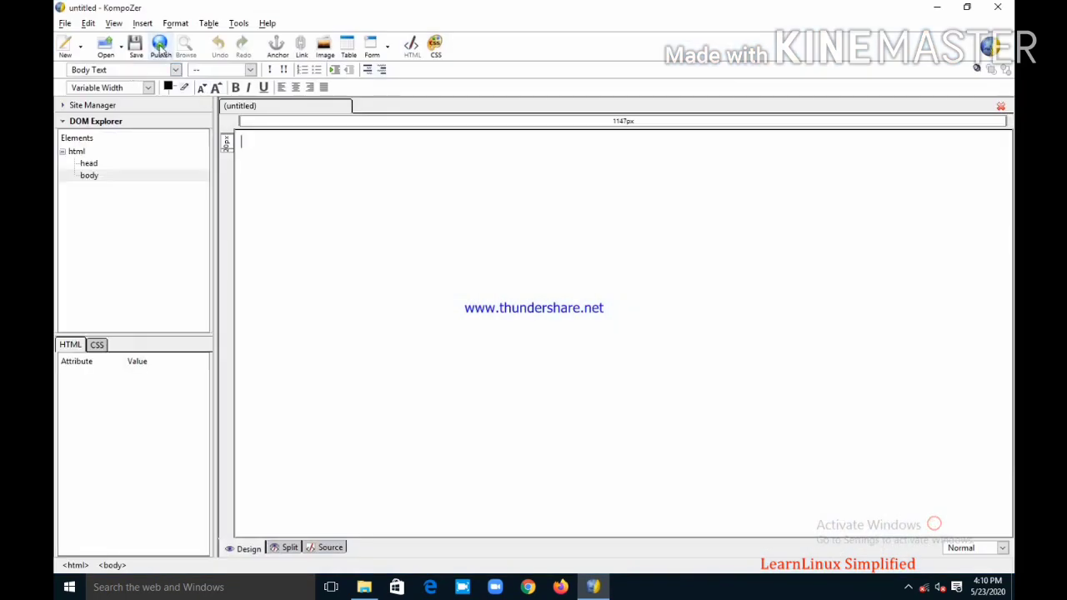
left_click(105, 45)
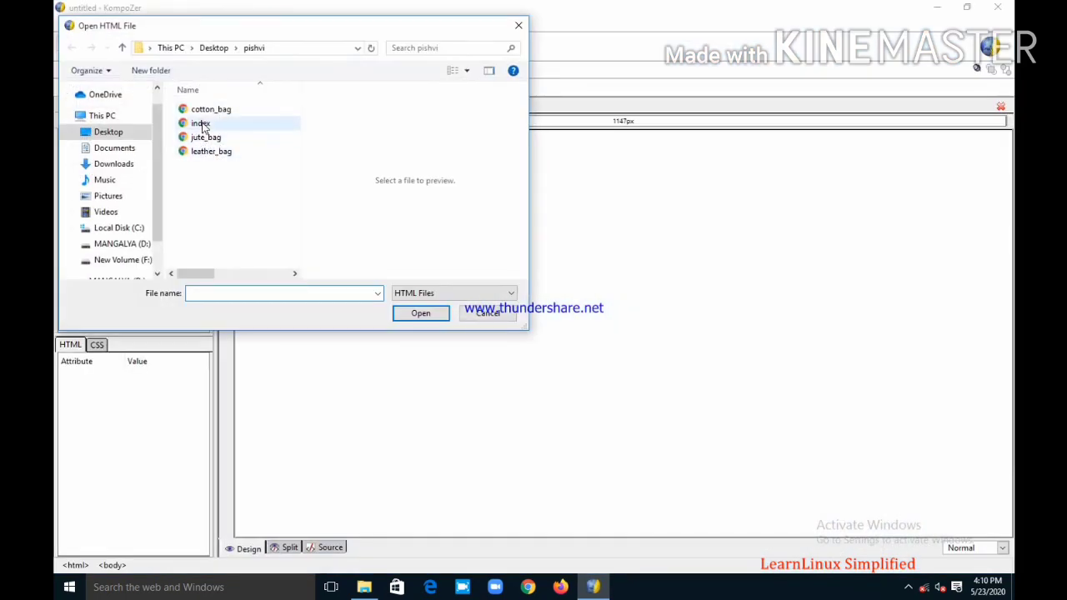
double_click(202, 124)
left_click(331, 547)
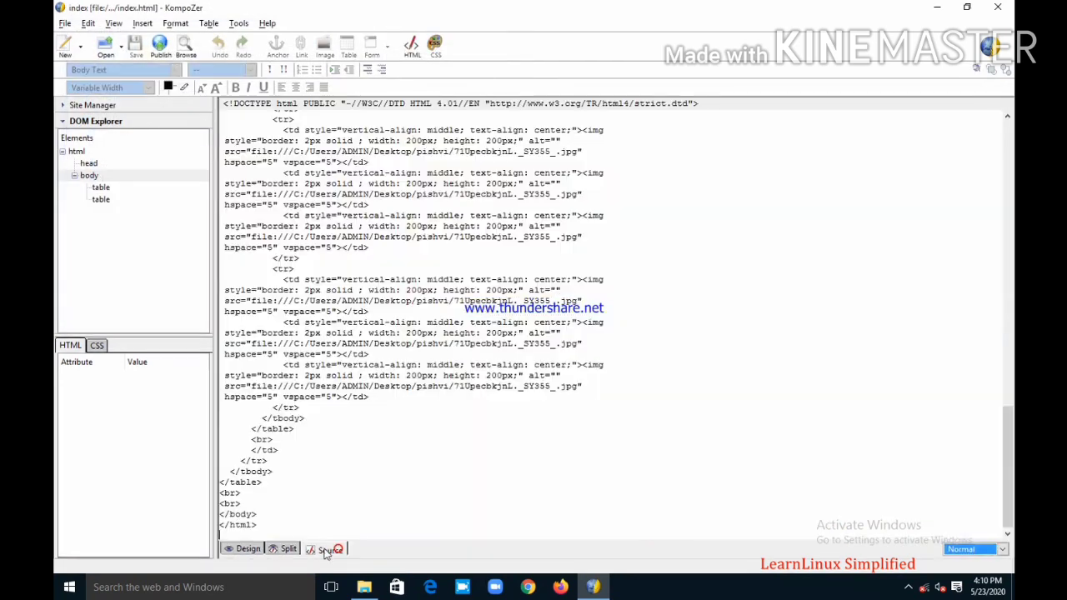
scroll(498, 296, "up", 5)
scroll(499, 296, "up", 10)
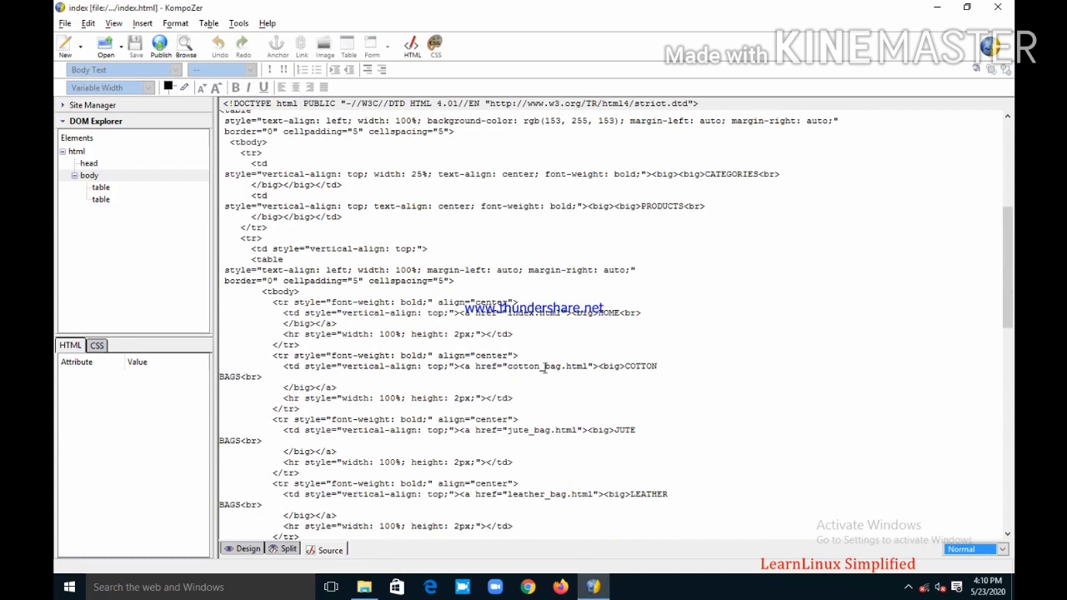
left_click_drag(561, 371, 510, 374)
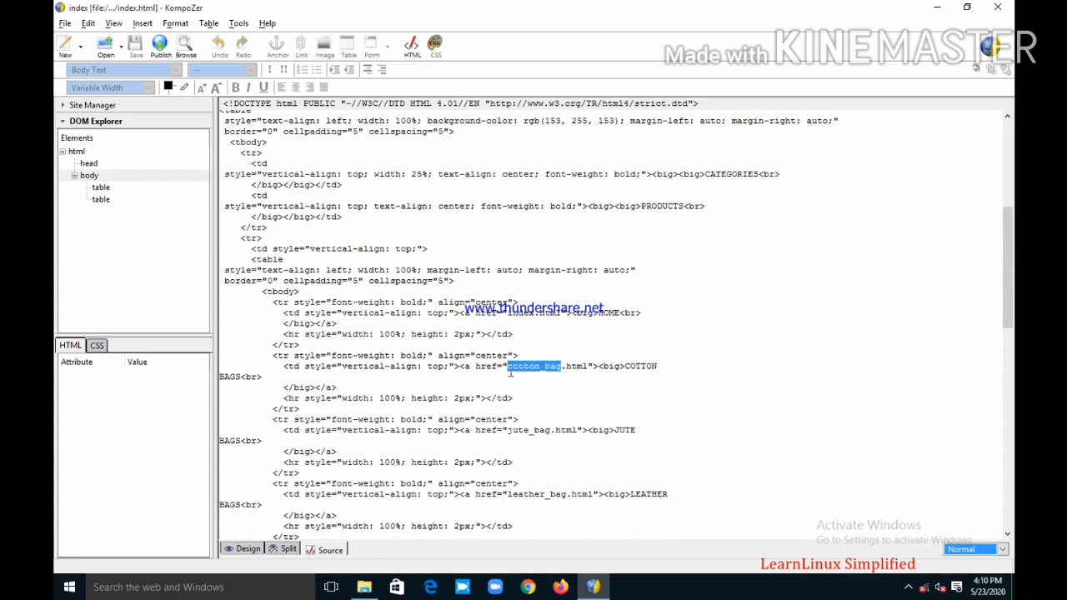
left_click_drag(551, 430, 510, 431)
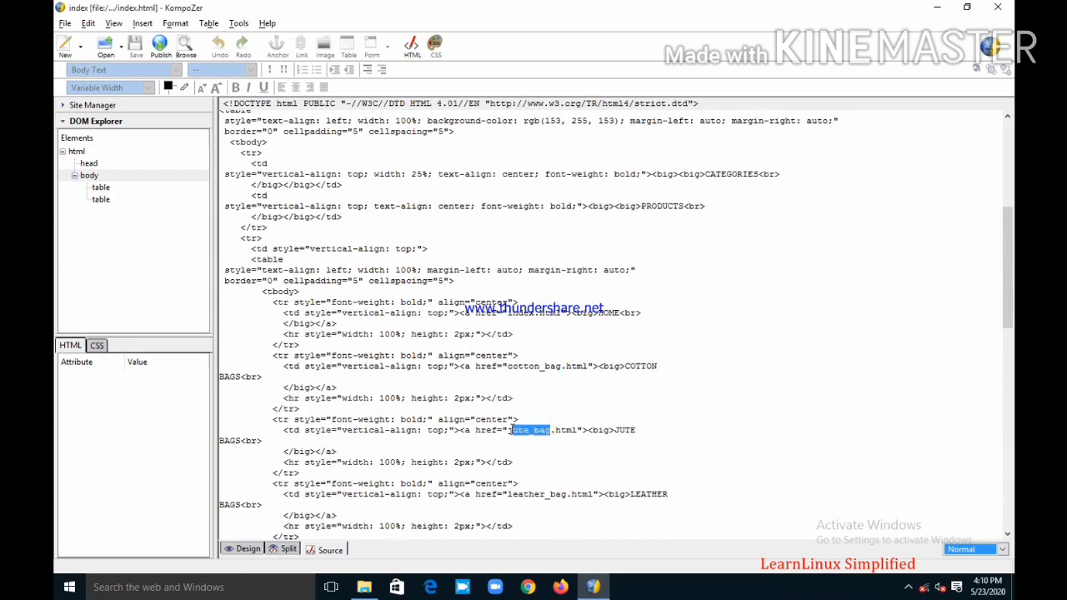
left_click_drag(568, 495, 507, 494)
left_click(831, 365)
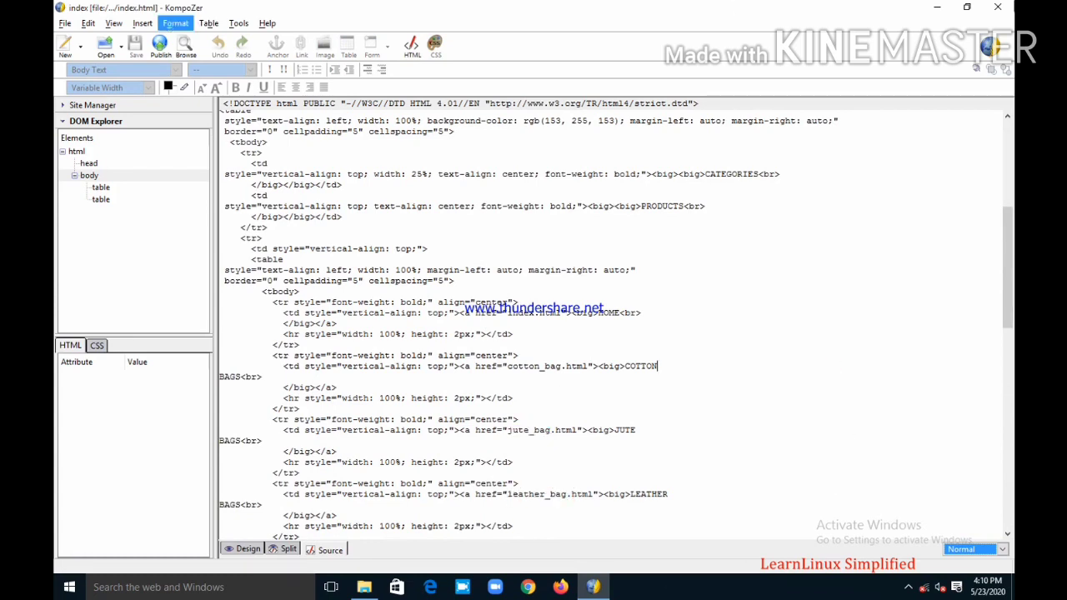
left_click(1000, 12)
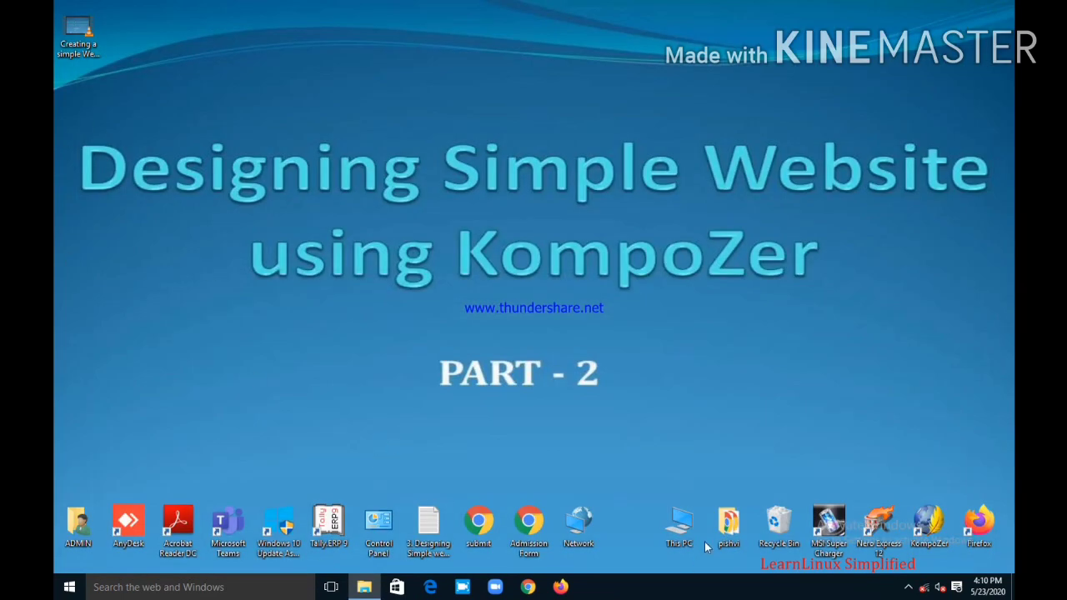
Start KompoZer again and open the index page from the pishvi folder in the design view.
double_click(931, 526)
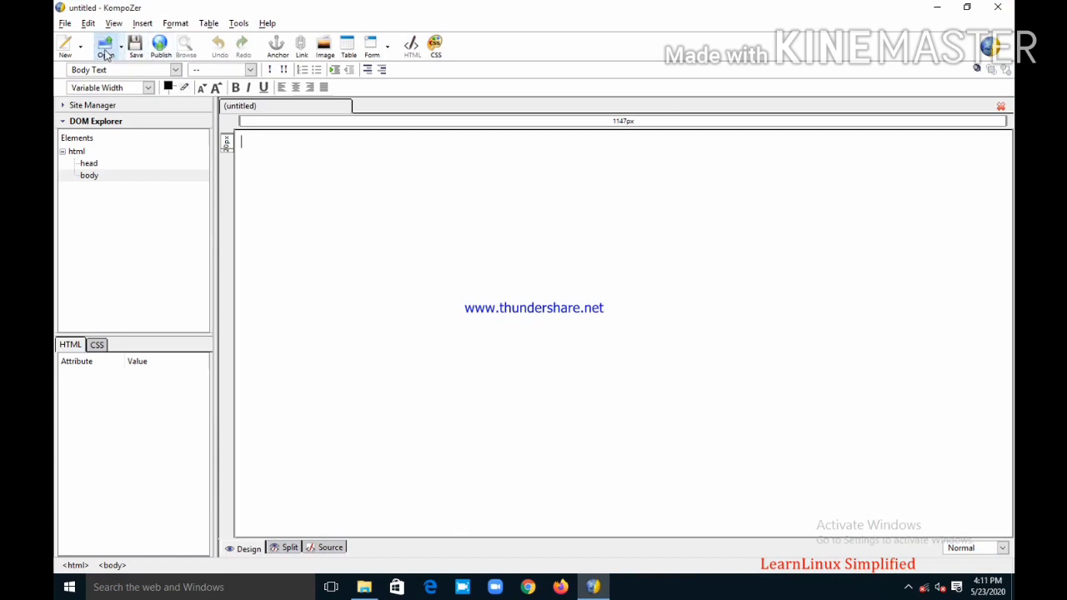
left_click(105, 50)
double_click(200, 125)
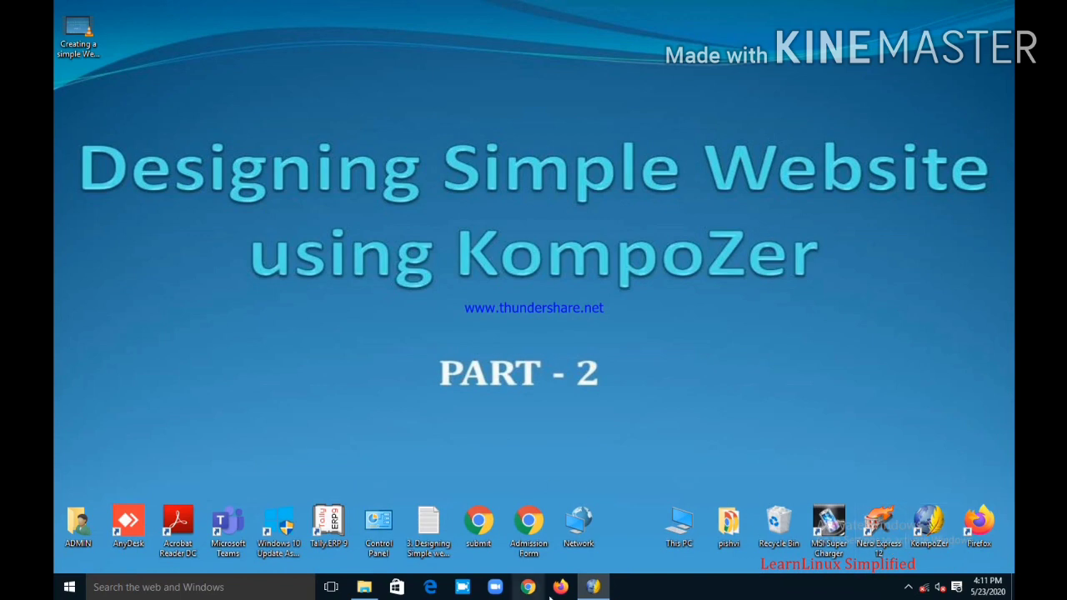
left_click(593, 590)
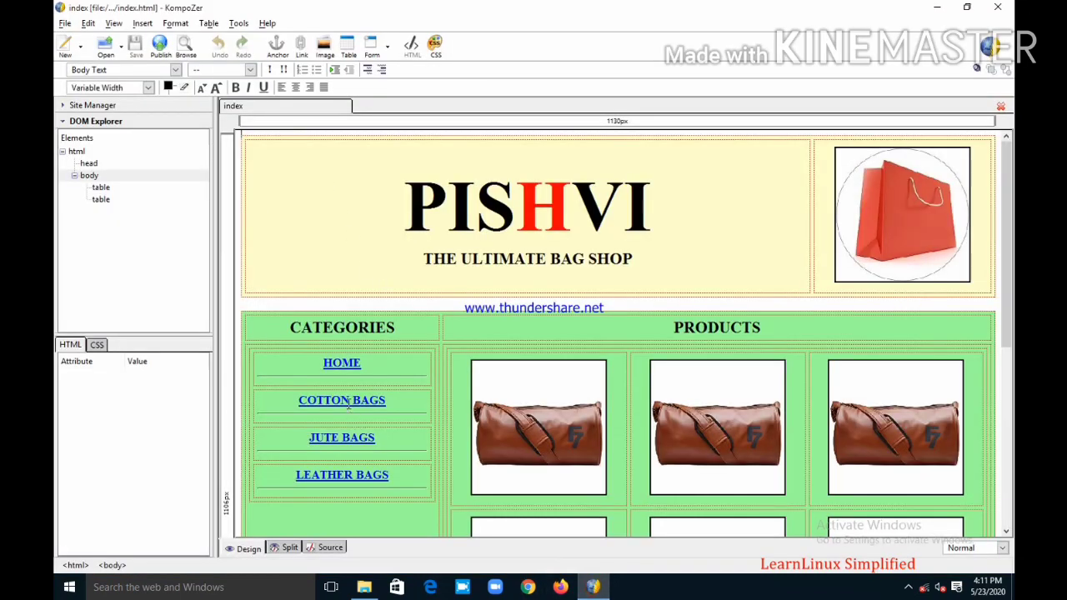
Open cotton_bag.html alongside the index page and bring its product images into view.
left_click(109, 49)
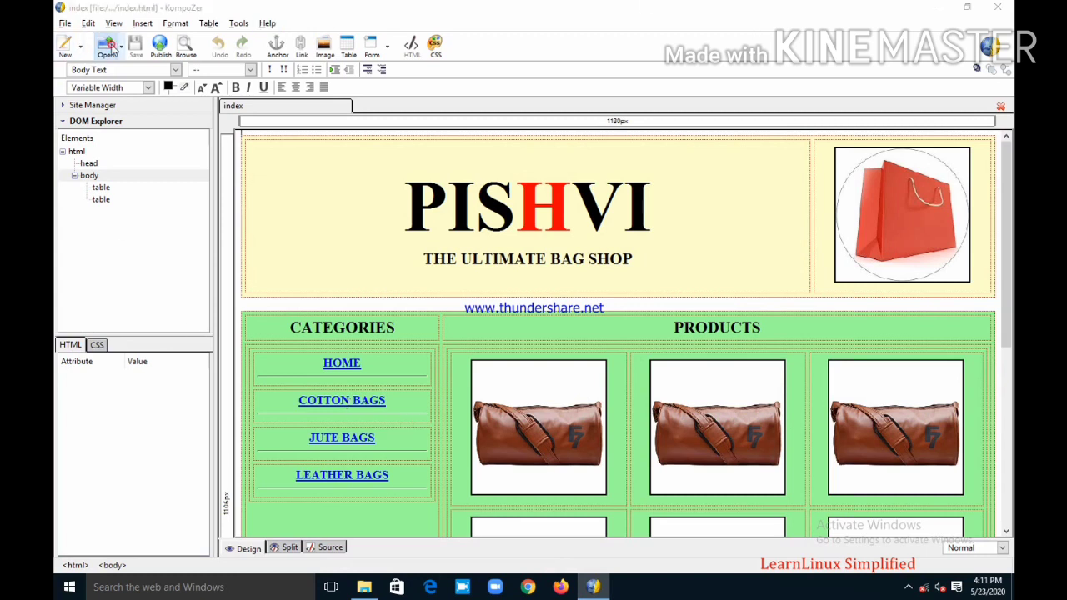
double_click(210, 108)
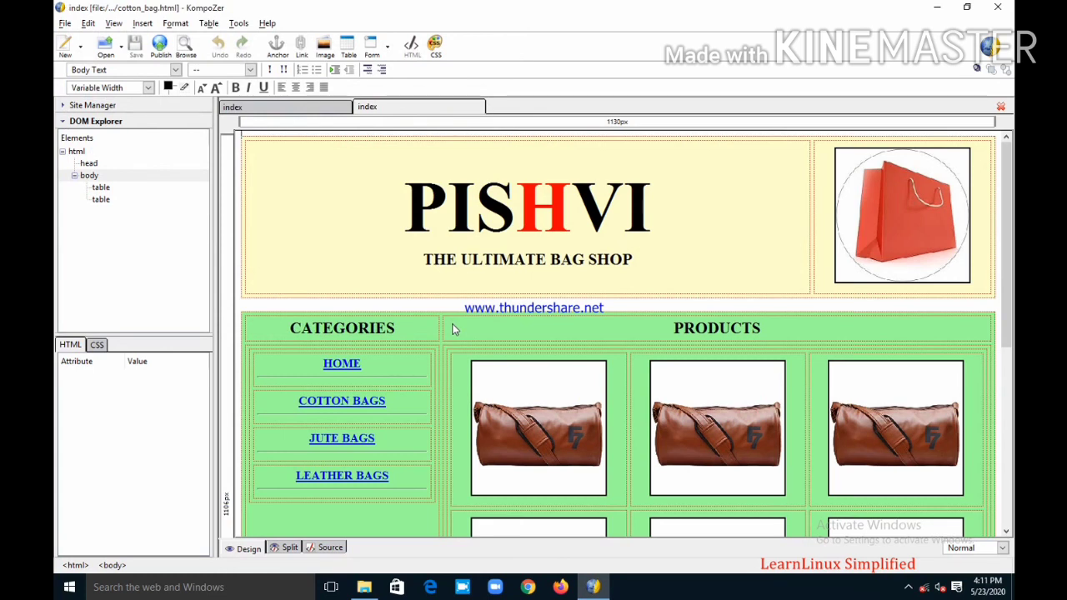
scroll(421, 331, "down", 2)
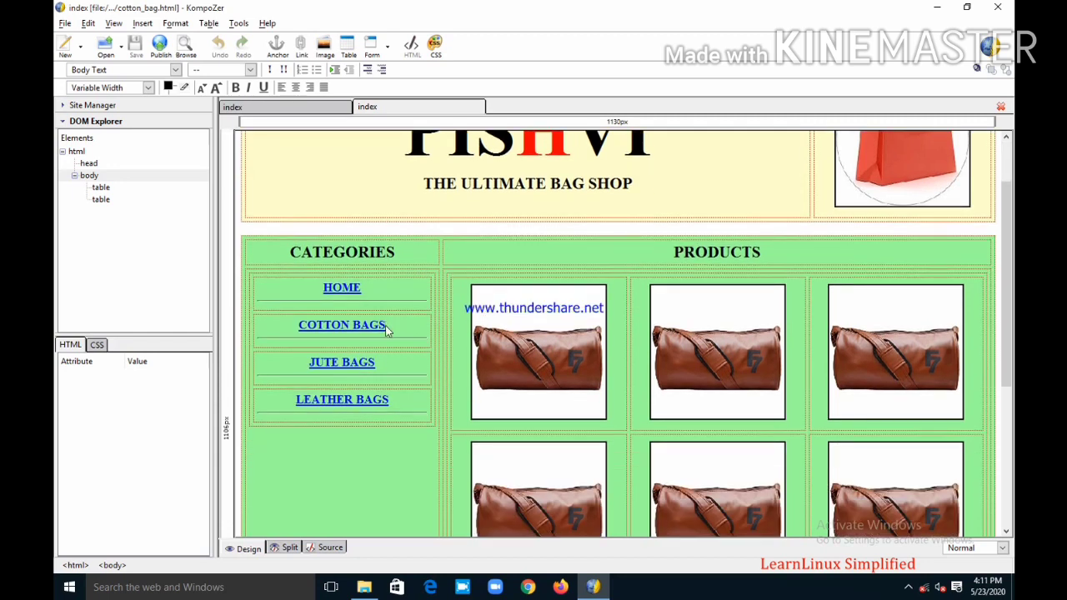
Remove the hyperlink from the COTTON BAGS entry in the categories list.
left_click_drag(386, 325, 294, 329)
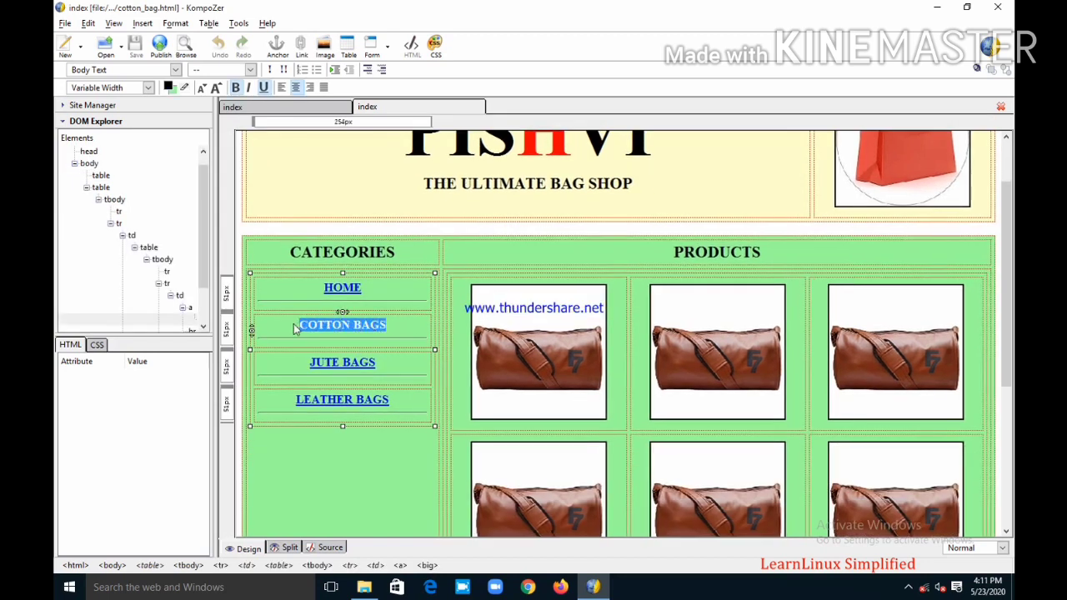
right_click(342, 327)
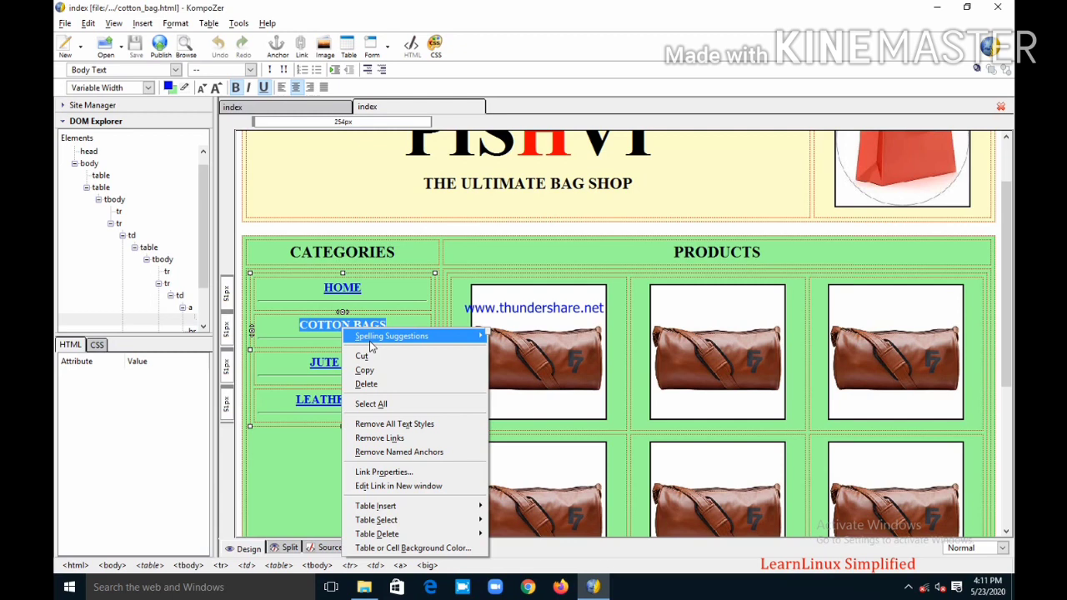
left_click(385, 439)
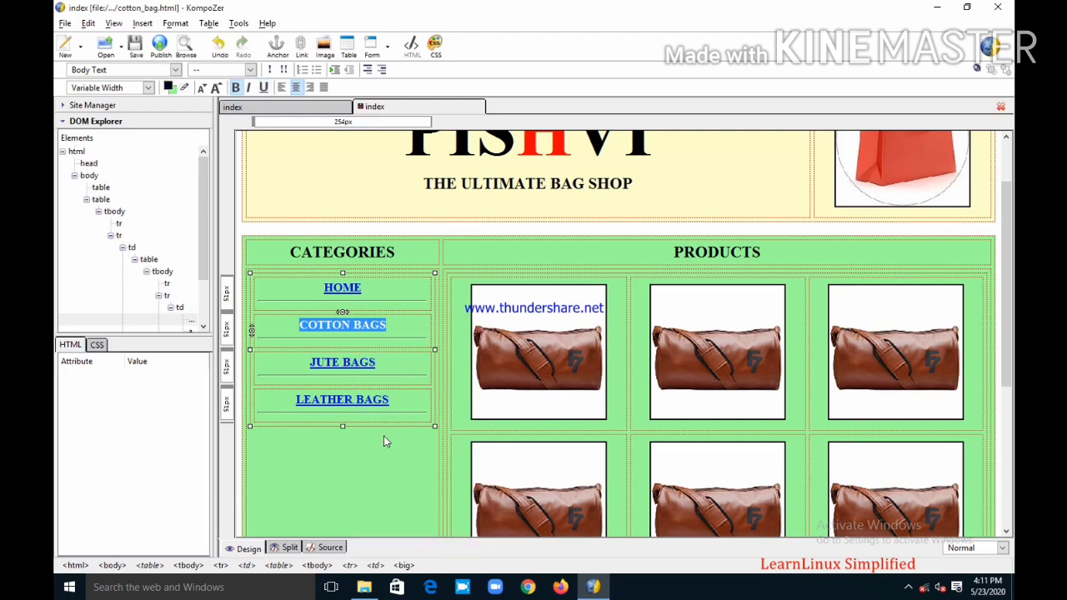
left_click(392, 327)
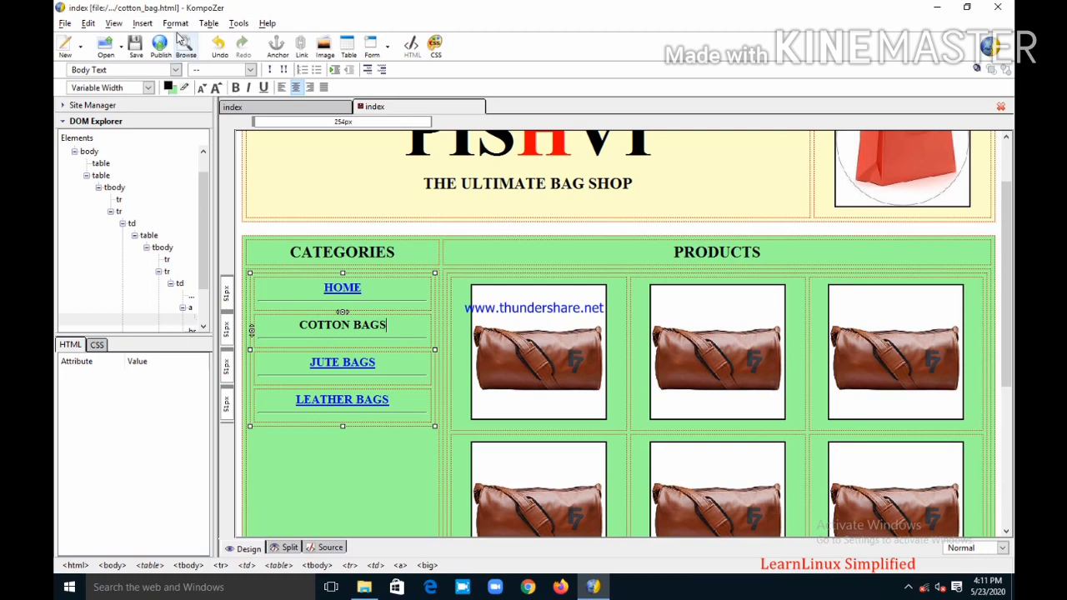
Set the page title to "Cotton Bags" in the page properties.
left_click(175, 23)
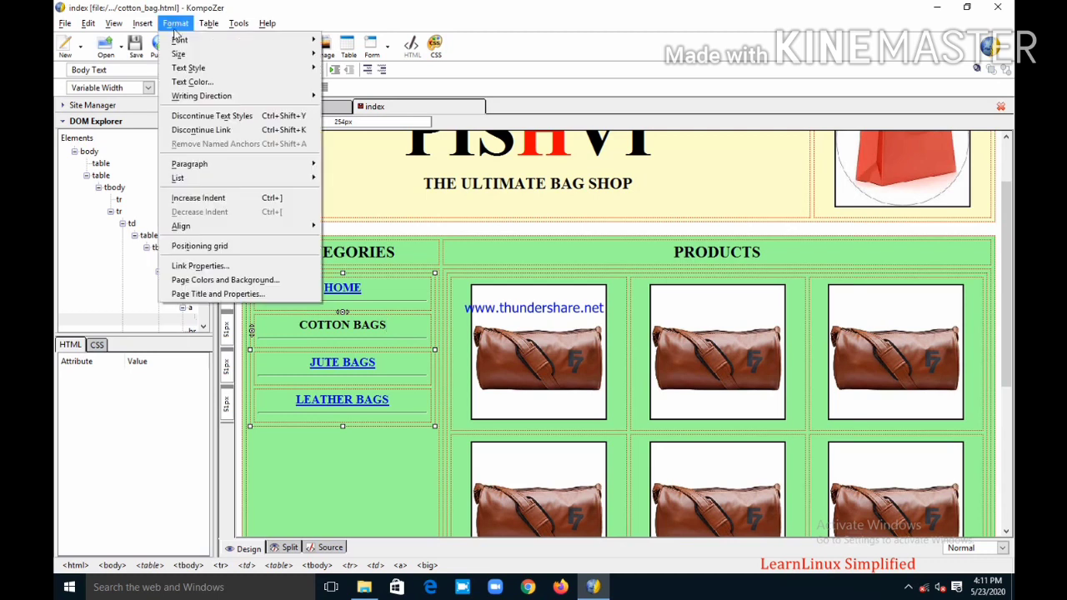
left_click(216, 294)
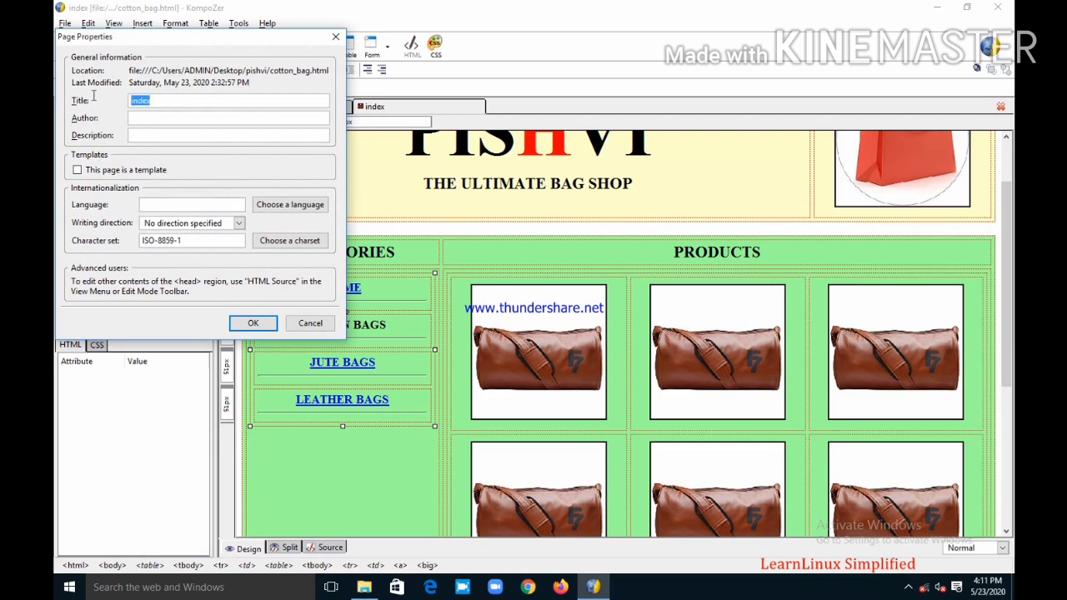
key("BackSpace")
type("Cotton Bags")
left_click(253, 327)
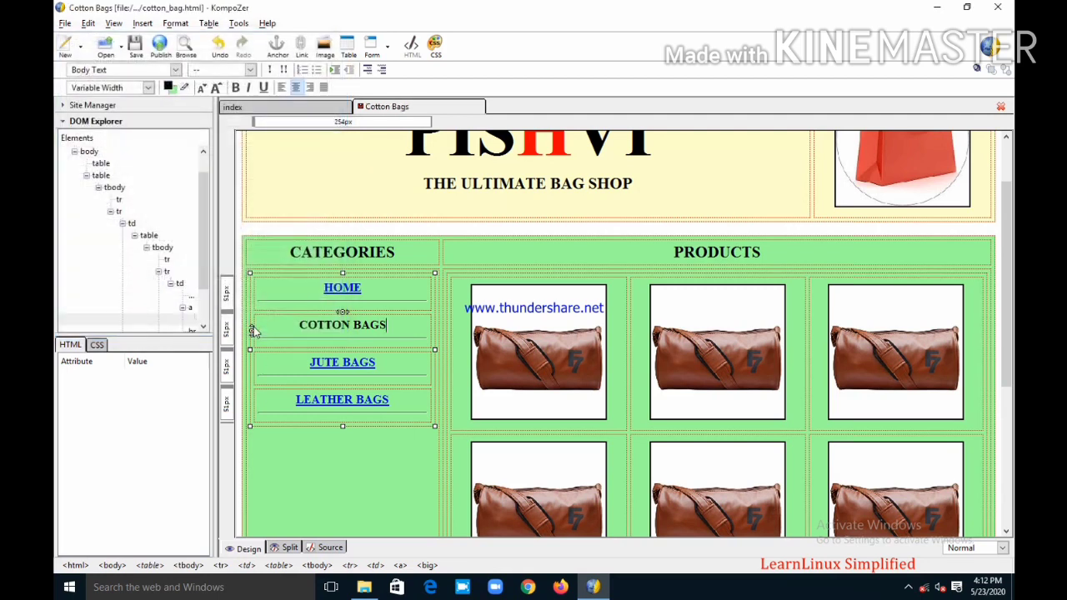
Delete all the leather bag images from the products table, leaving its three-by-three grid of cells empty.
left_click(569, 346)
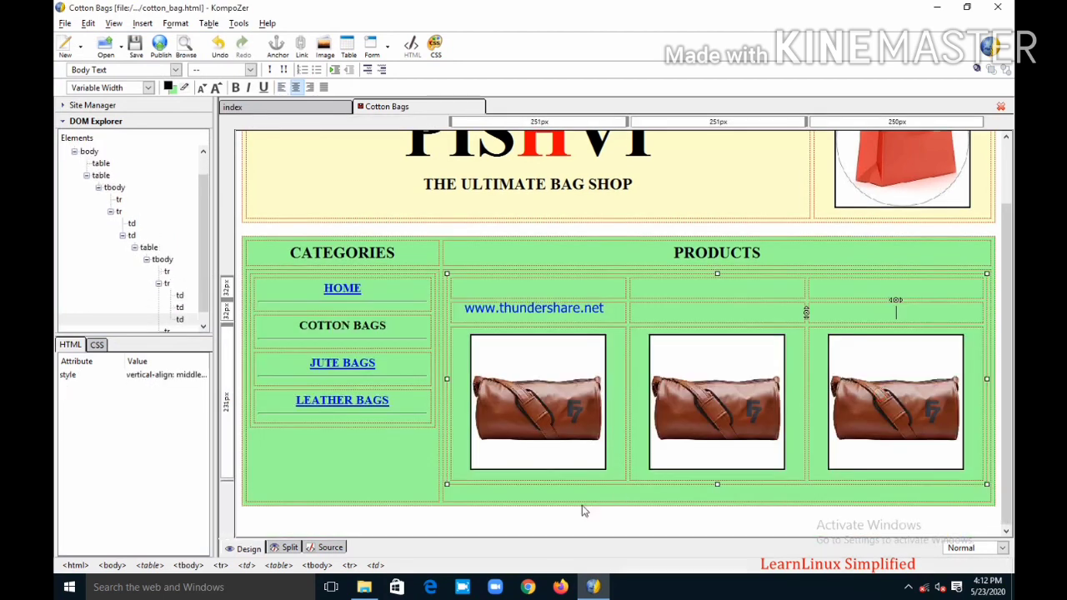
left_click(581, 449)
key("Delete")
left_click(703, 422)
left_click(632, 421)
key("Delete")
left_click(805, 419)
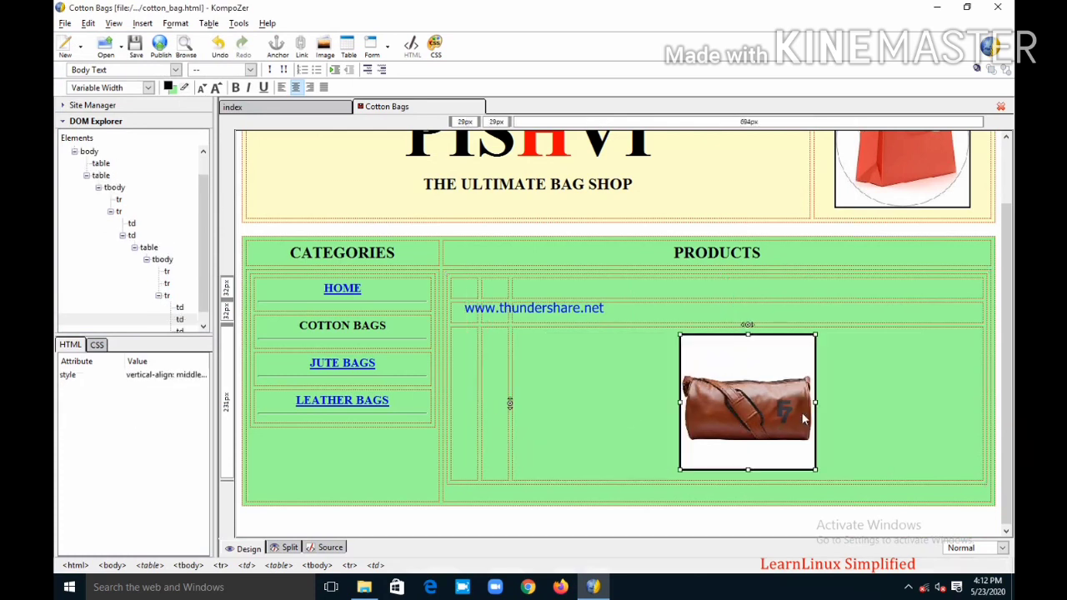
key("Delete")
Start inserting cotton-bag-500x500.jpg from the pishvi folder into the first product cell, without alternate text.
left_click(515, 355)
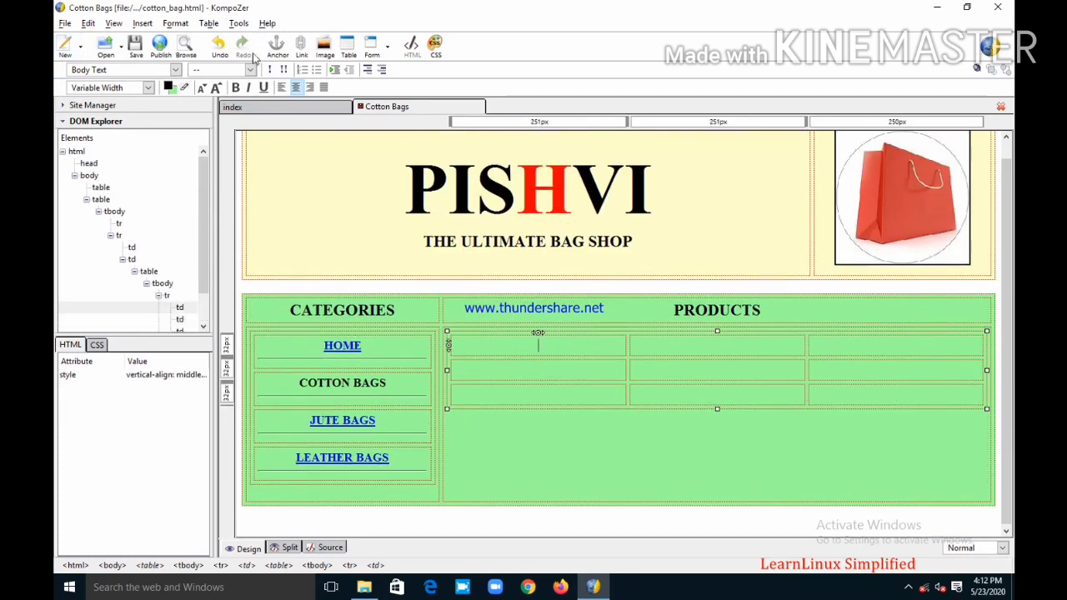
left_click(324, 50)
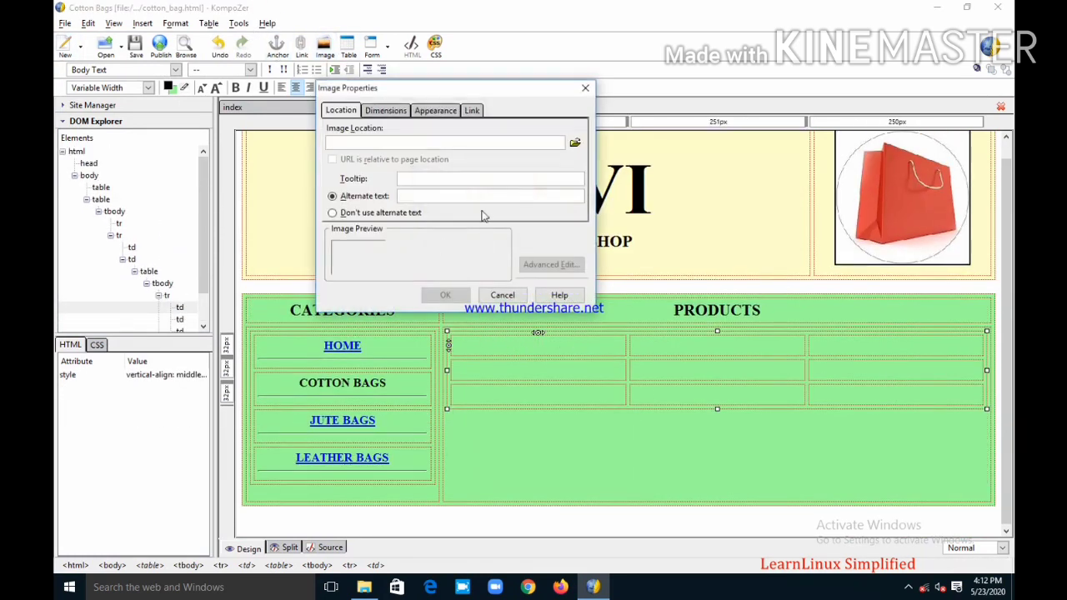
left_click(575, 144)
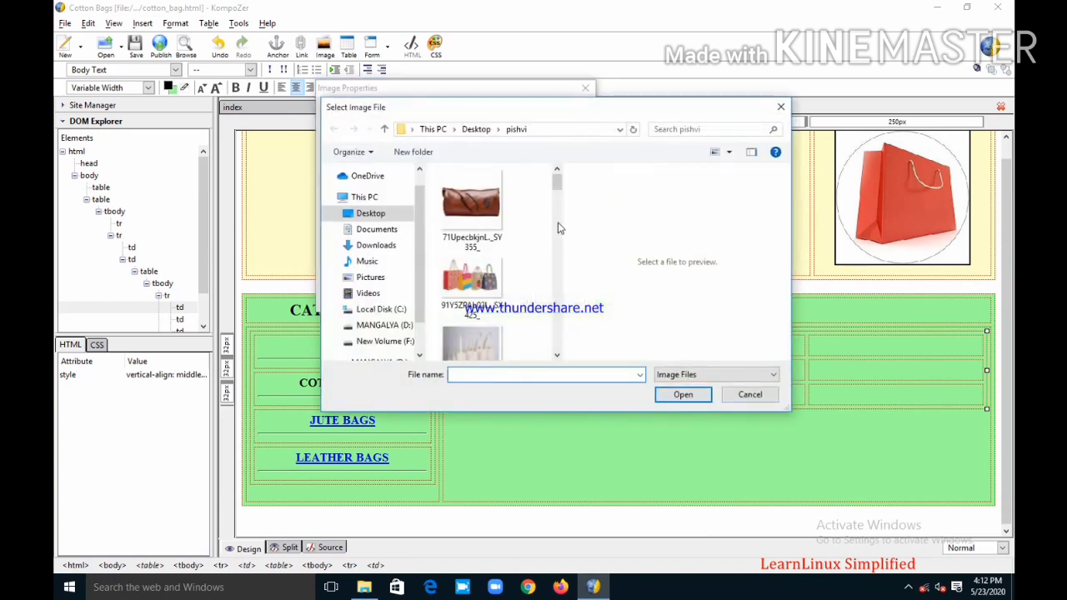
scroll(509, 267, "down", 1)
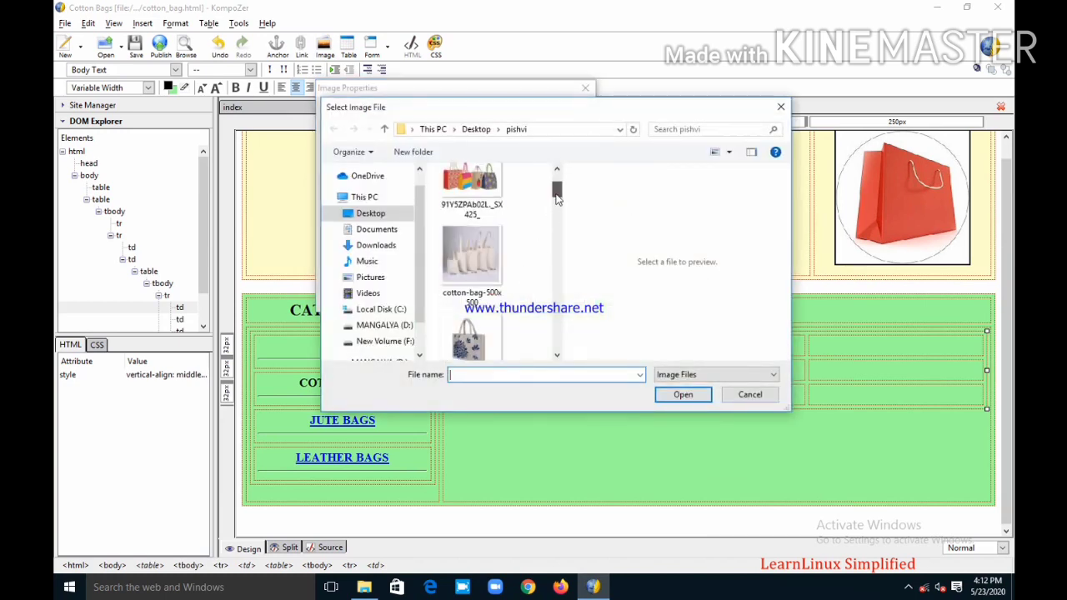
double_click(478, 261)
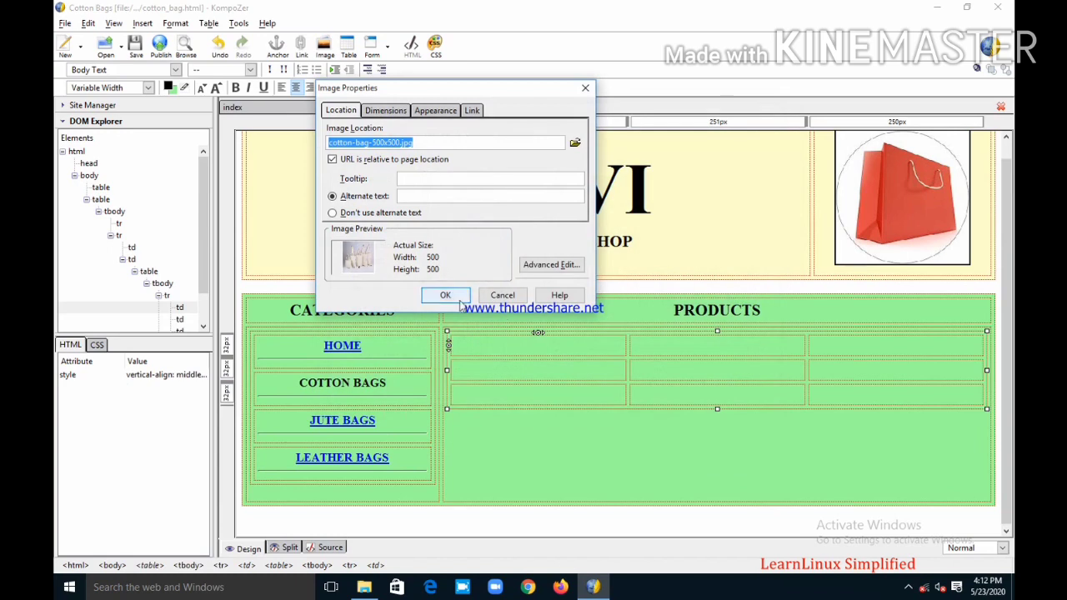
left_click(333, 212)
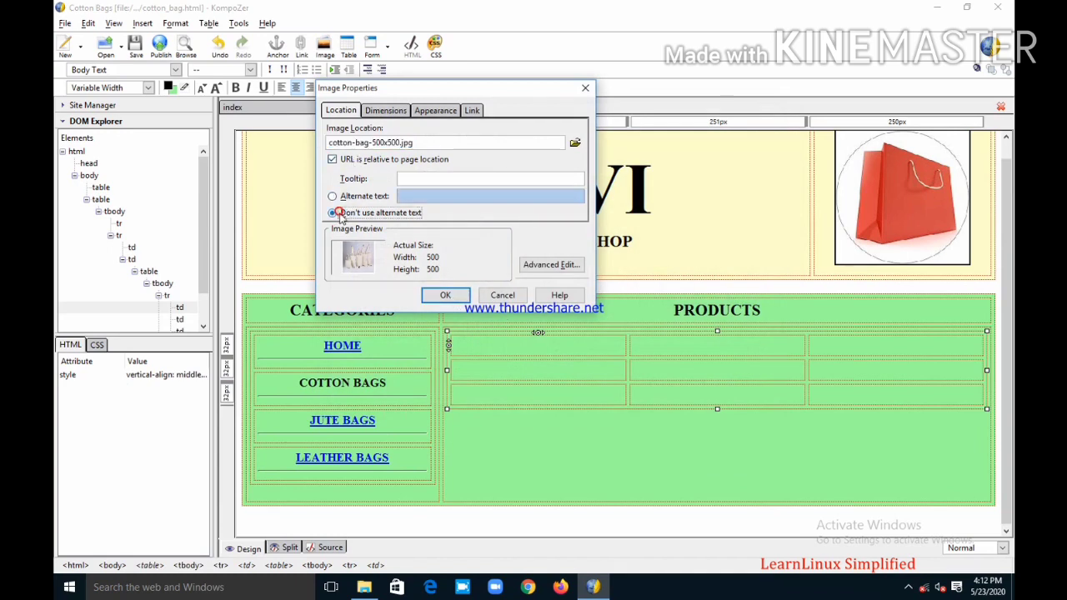
Give the cotton bag image a smaller custom size, 5-pixel spacing on all sides and a 2-pixel solid border, and place it.
left_click(383, 111)
left_click(342, 147)
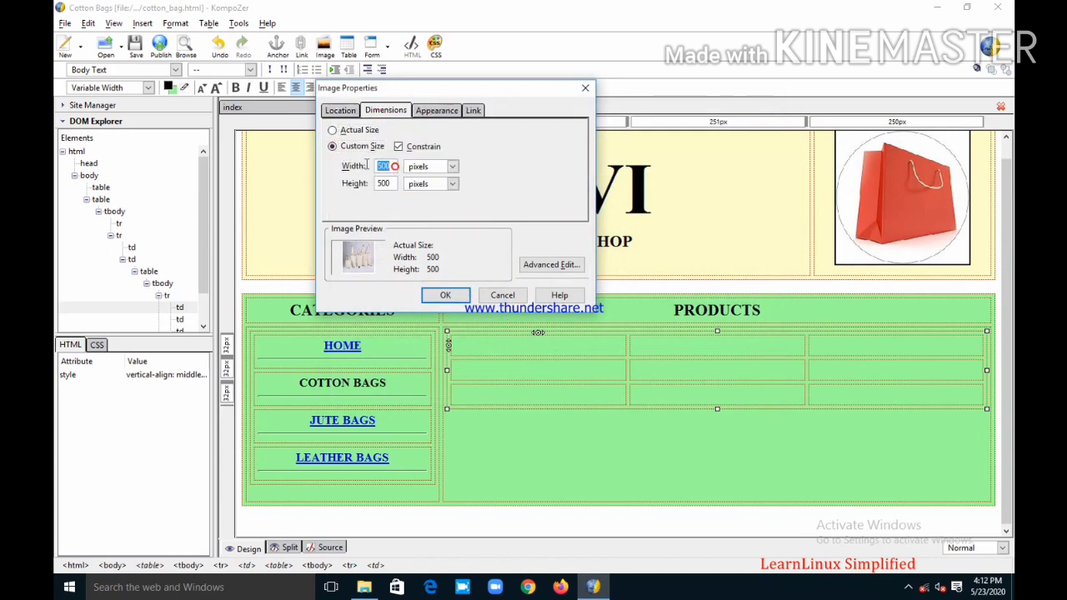
type("2")
left_click(445, 114)
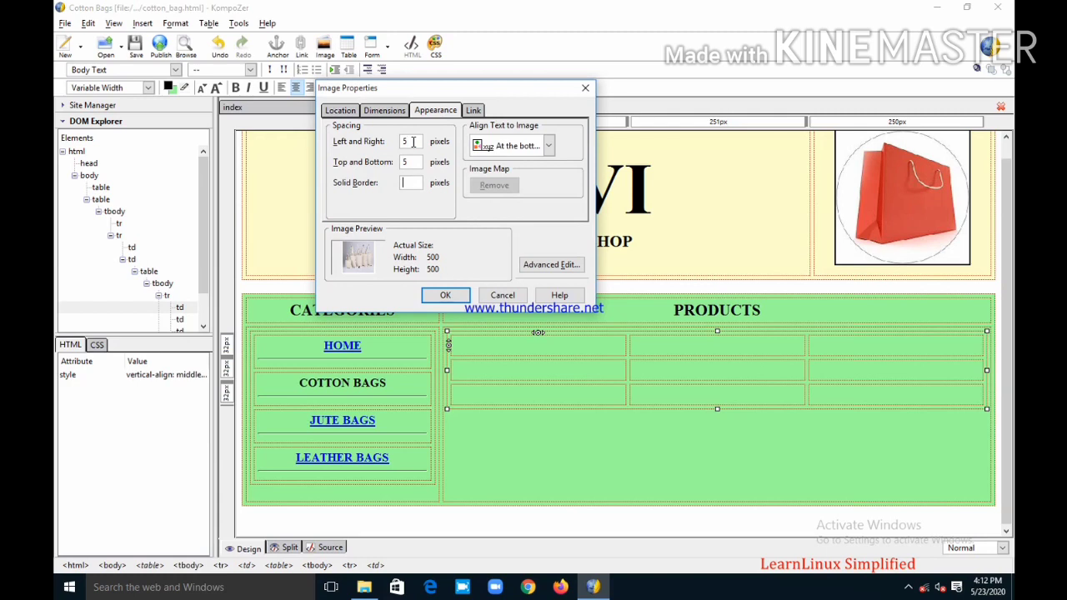
left_click(446, 295)
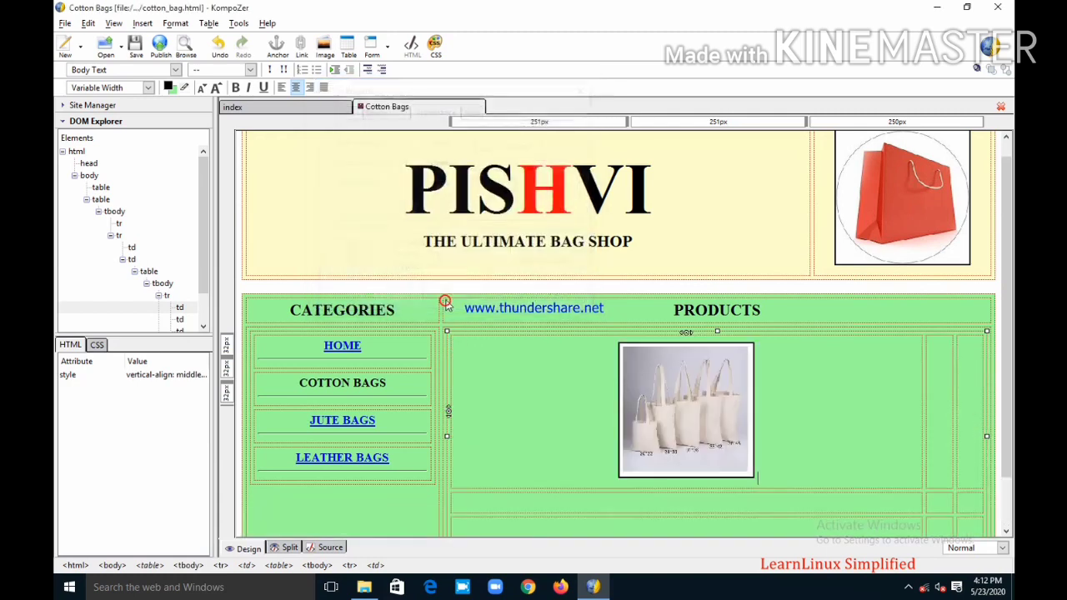
Copy the cotton bag image into the second and third cells of the first product row.
left_click(690, 446)
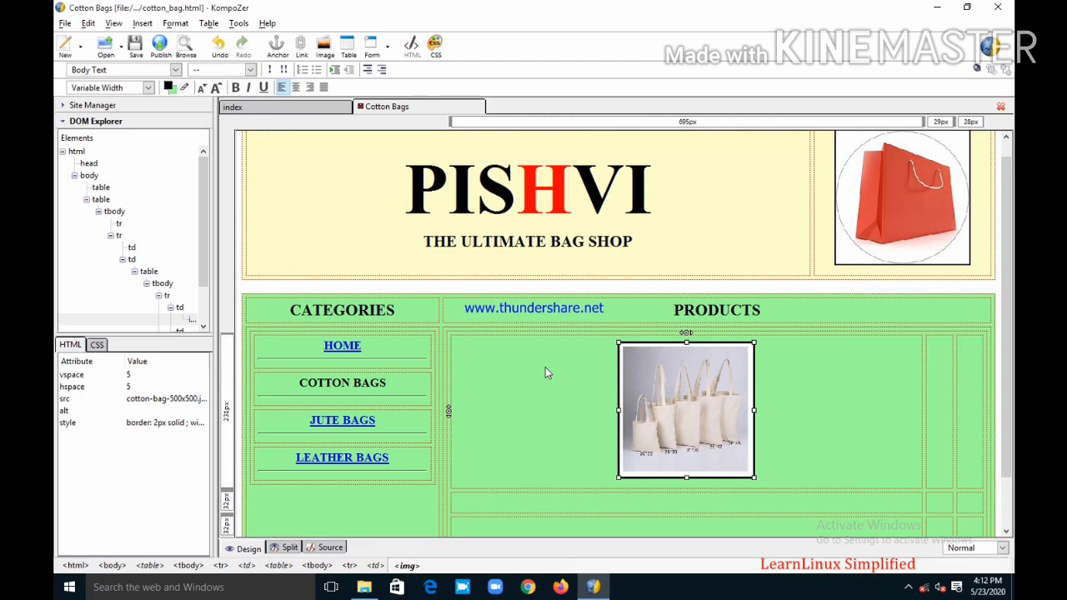
right_click(681, 418)
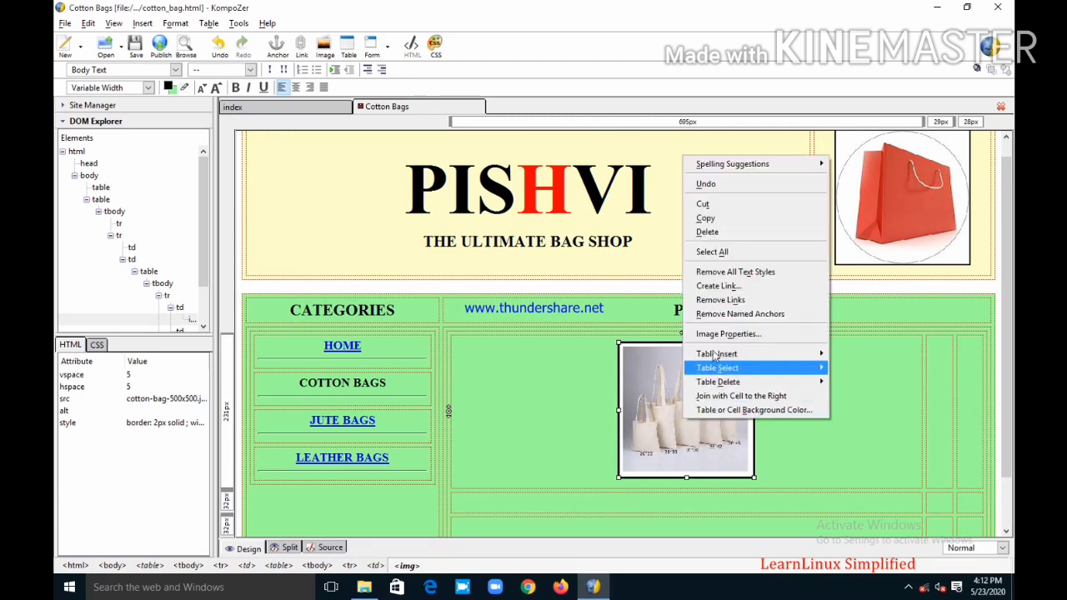
left_click(707, 218)
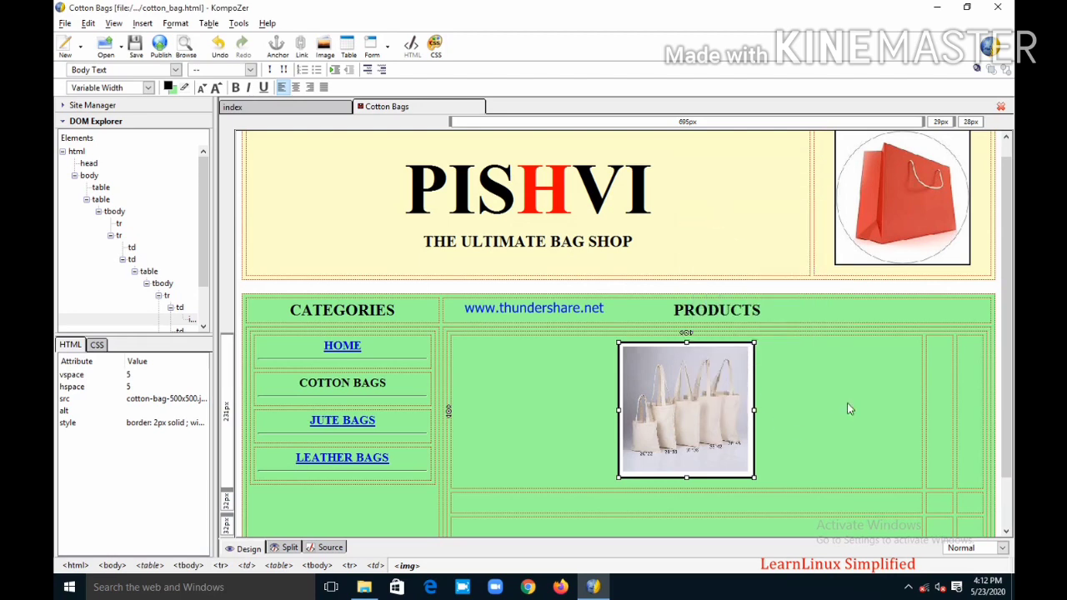
left_click(954, 403)
right_click(935, 410)
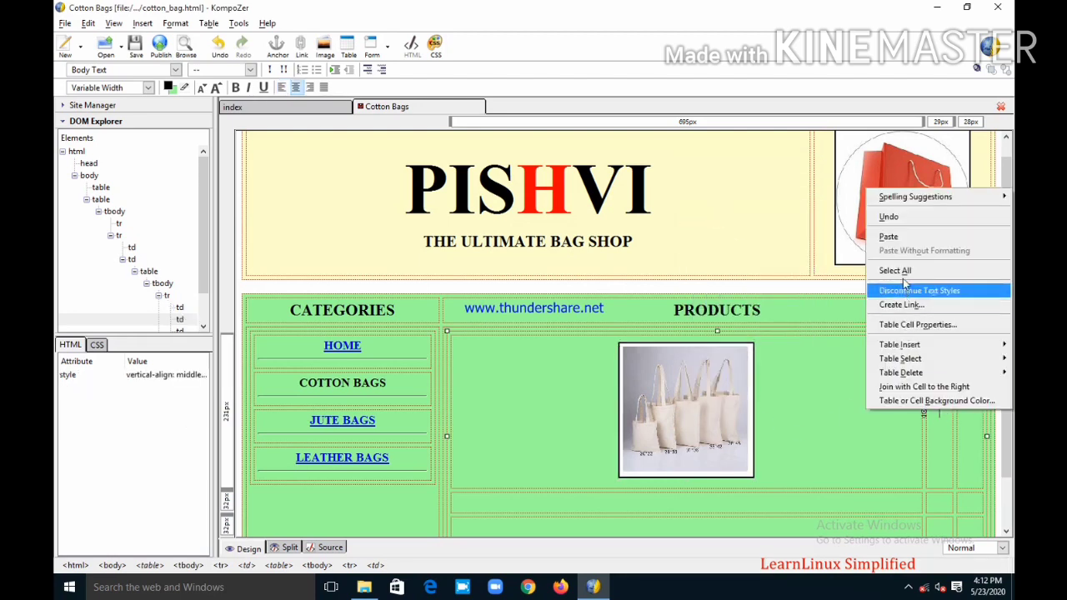
left_click(898, 240)
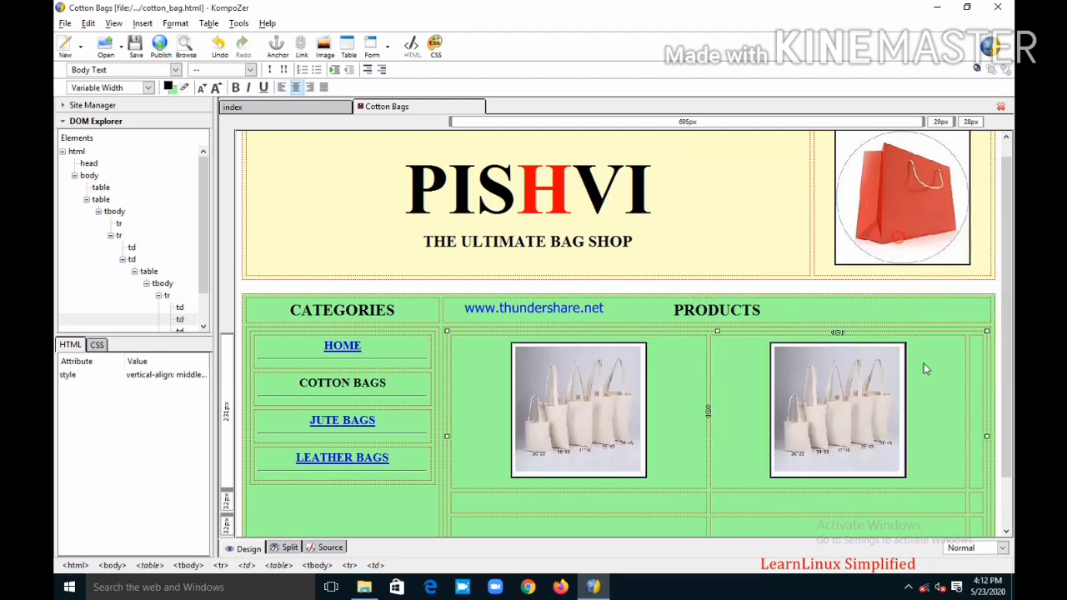
right_click(967, 413)
left_click(888, 257)
Paste the cotton bag image into all three cells of the second product row.
scroll(521, 482, "down", 2)
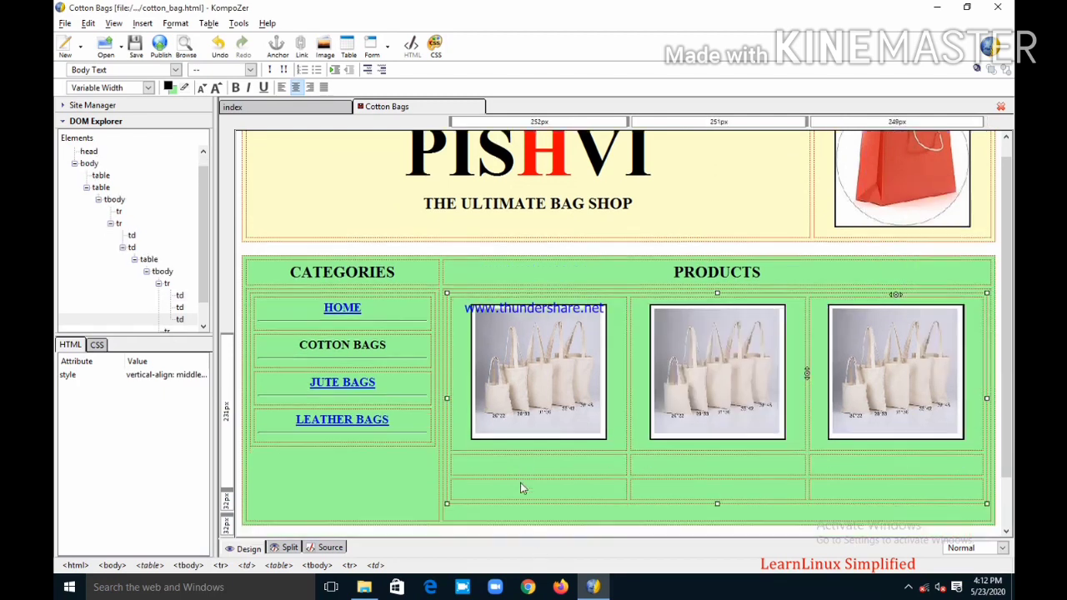
left_click(528, 448)
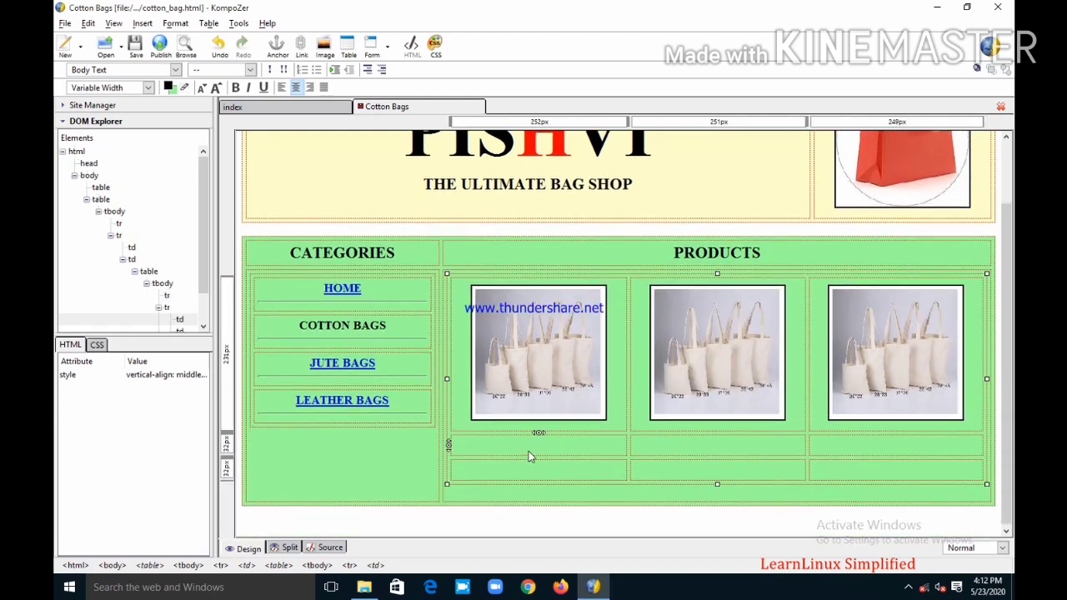
key("ctrl+v")
left_click(647, 449)
key("ctrl+v")
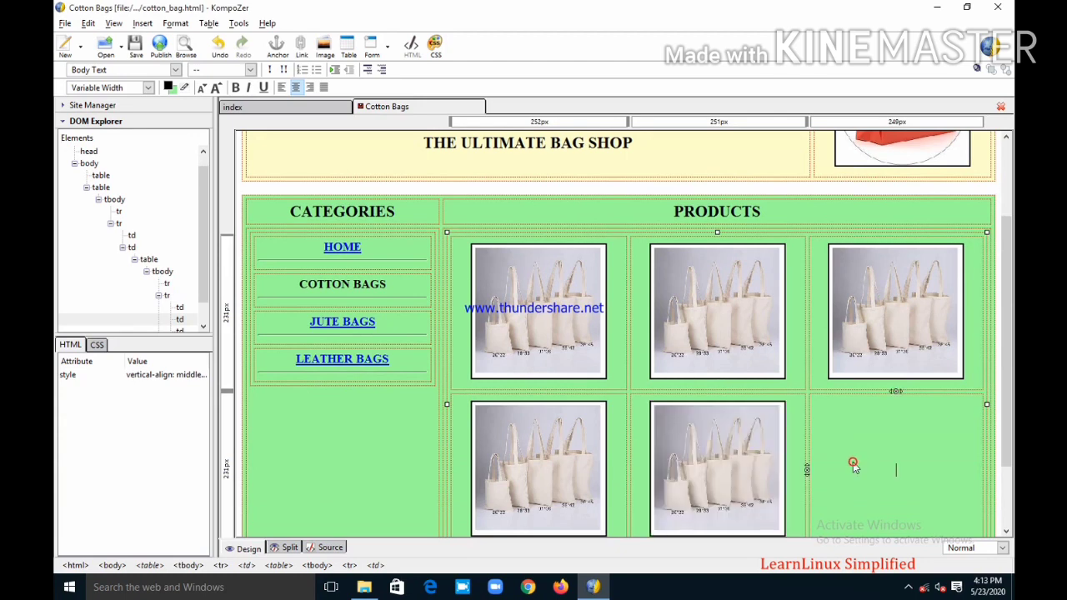
left_click(853, 463)
key("ctrl+v")
Paste the cotton bag image into all three cells of the third product row.
left_click(555, 472)
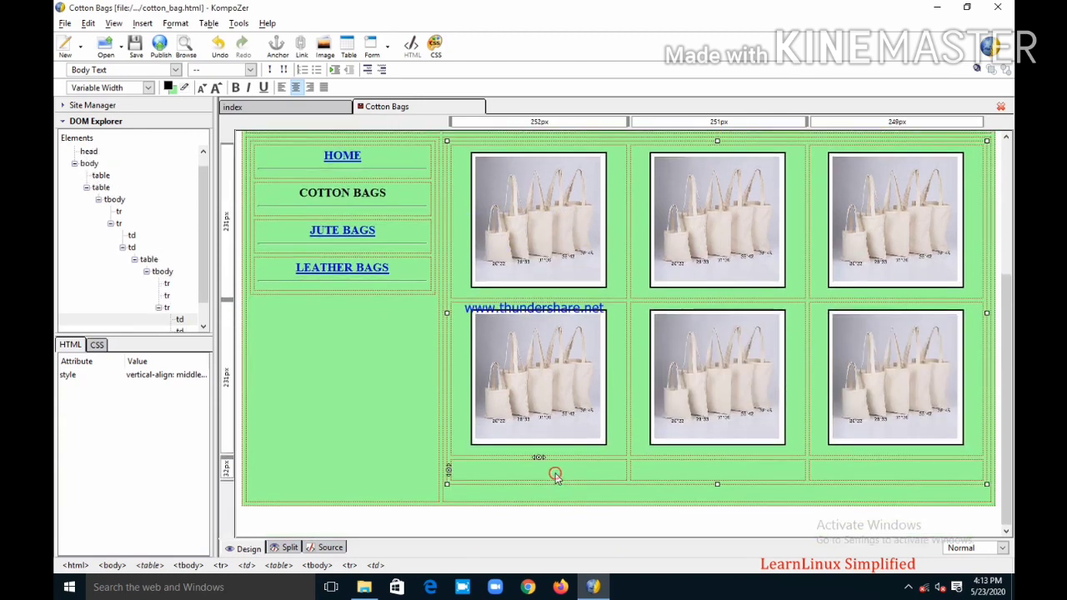
key("ctrl+v")
key("ctrl+v")
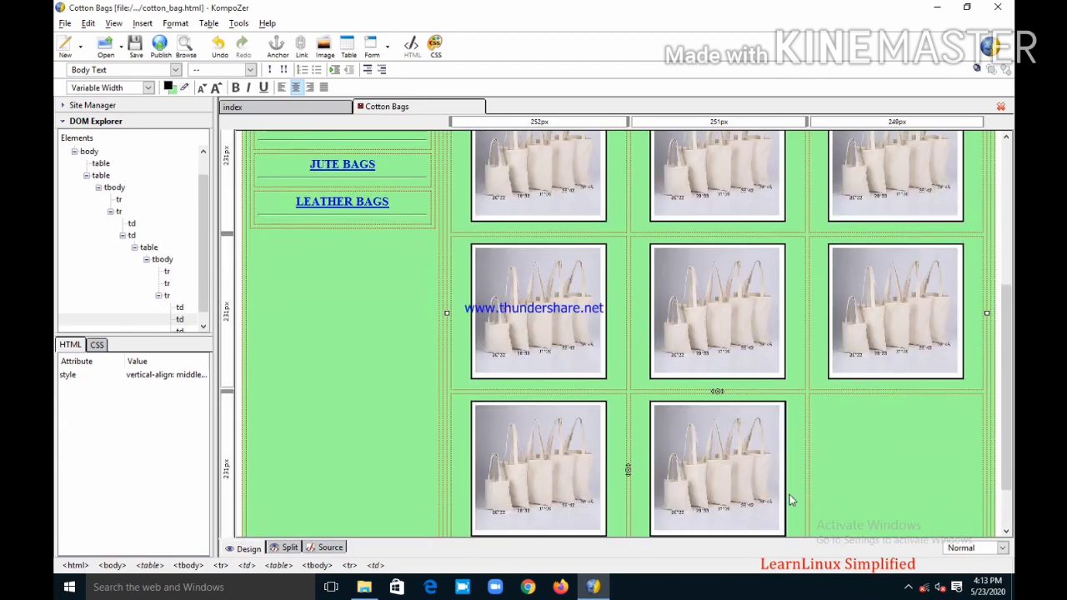
left_click(846, 461)
key("ctrl+v")
Add the prices "Rs. 199/-" and "Rs. 249/-" below the first and second images of the first product row.
scroll(605, 440, "up", 4)
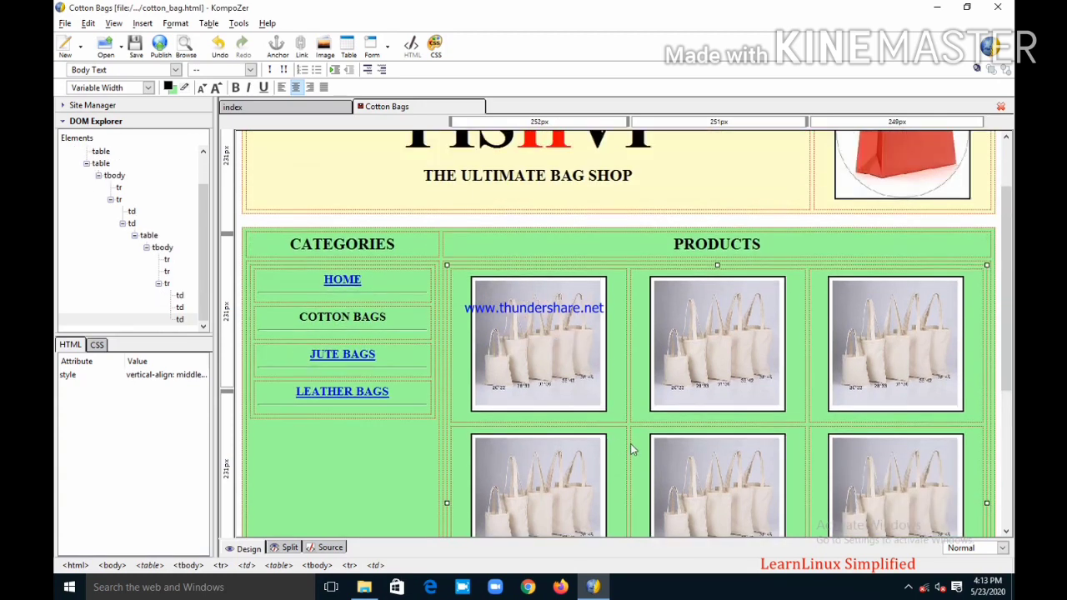
left_click(608, 408)
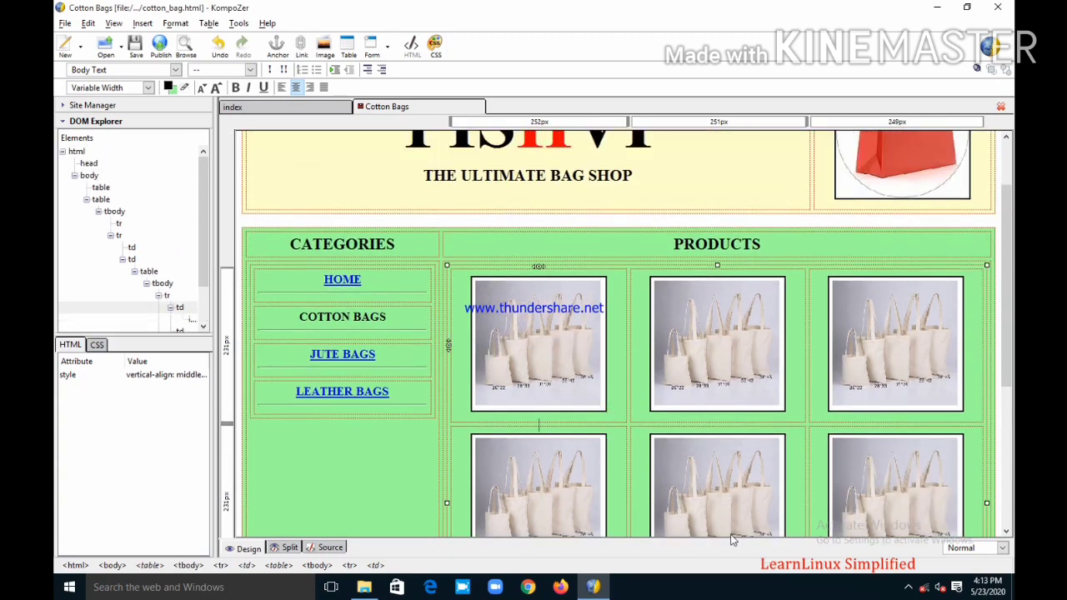
key("Return")
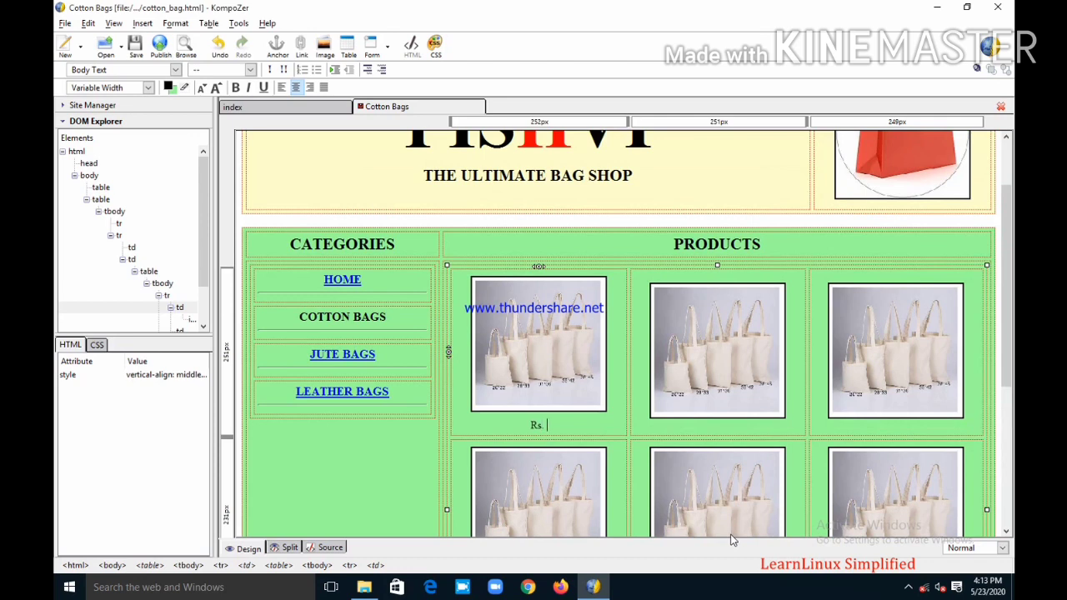
type("Rs. 199/-")
left_click(787, 410)
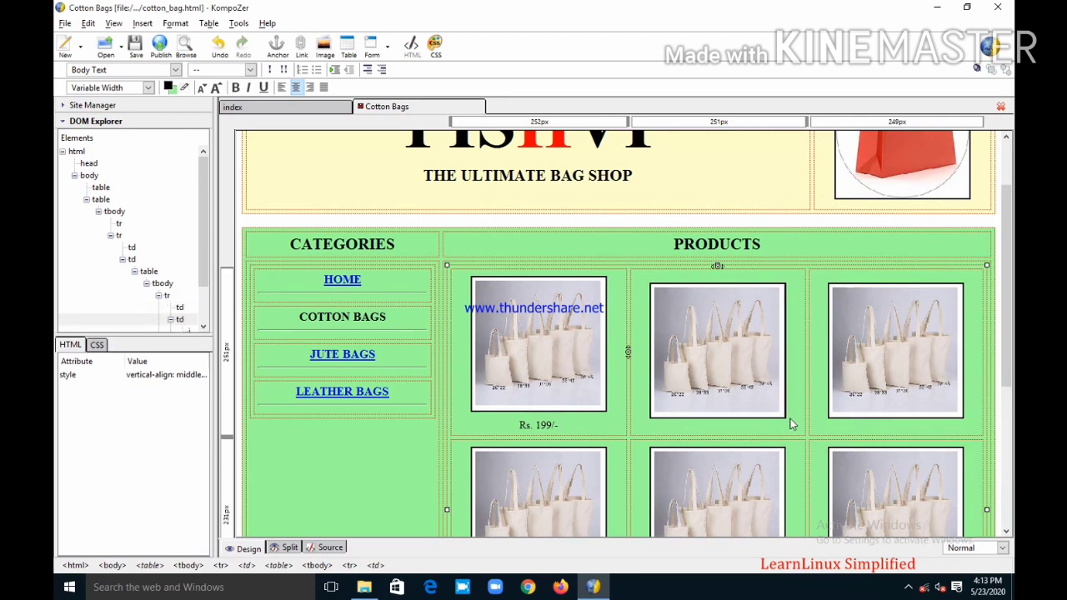
key("Return")
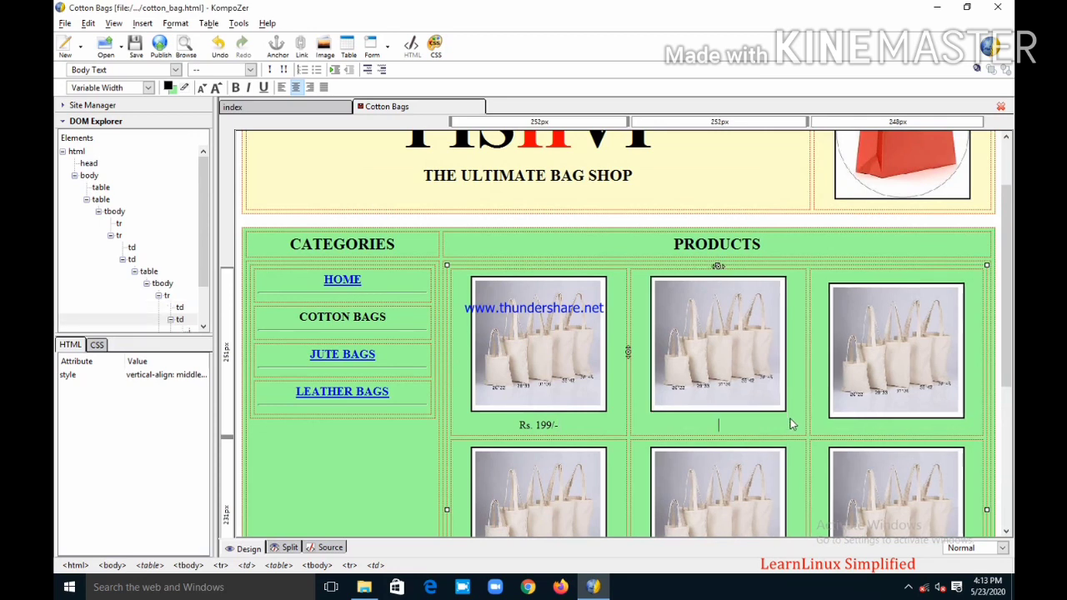
type("Rs. 249/-")
left_click(973, 414)
double_click(973, 413)
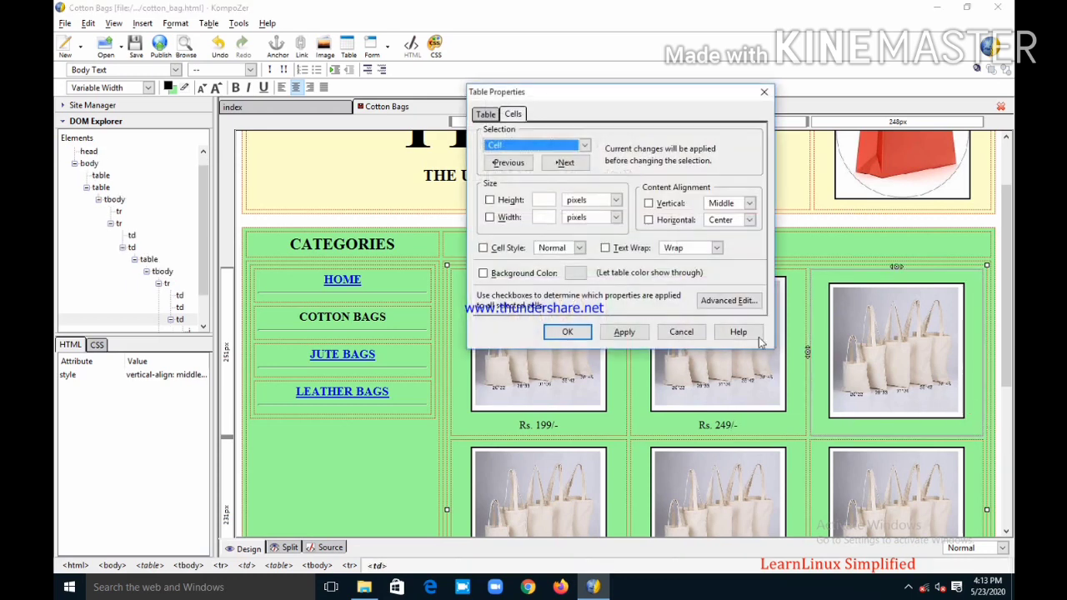
left_click(681, 332)
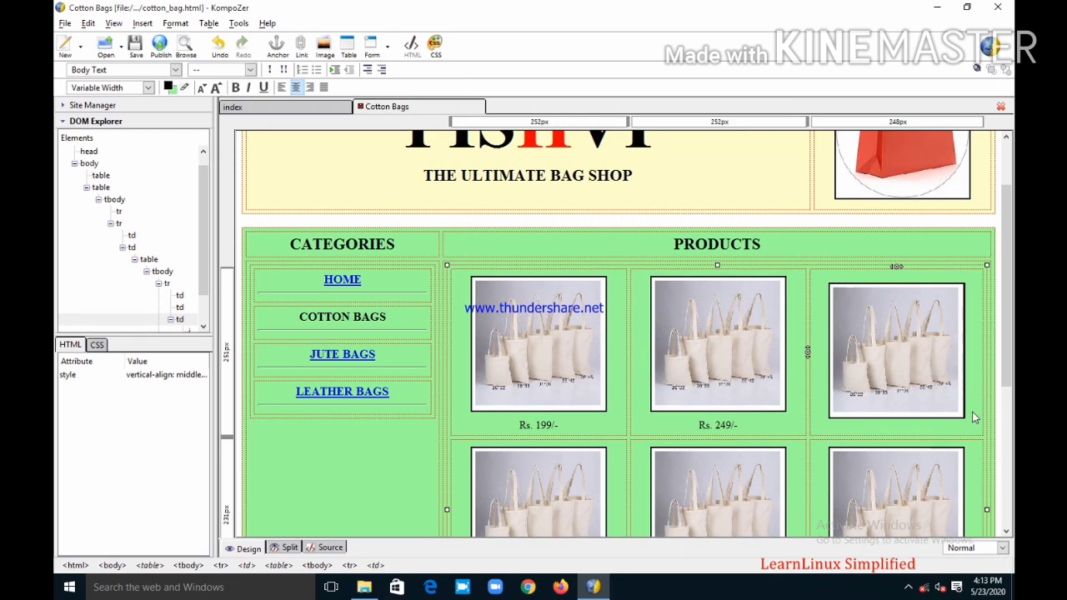
Add the price "Rs. 299/-" below the third image of the first product row on the cotton page.
left_click(974, 416)
type("Rs. ")
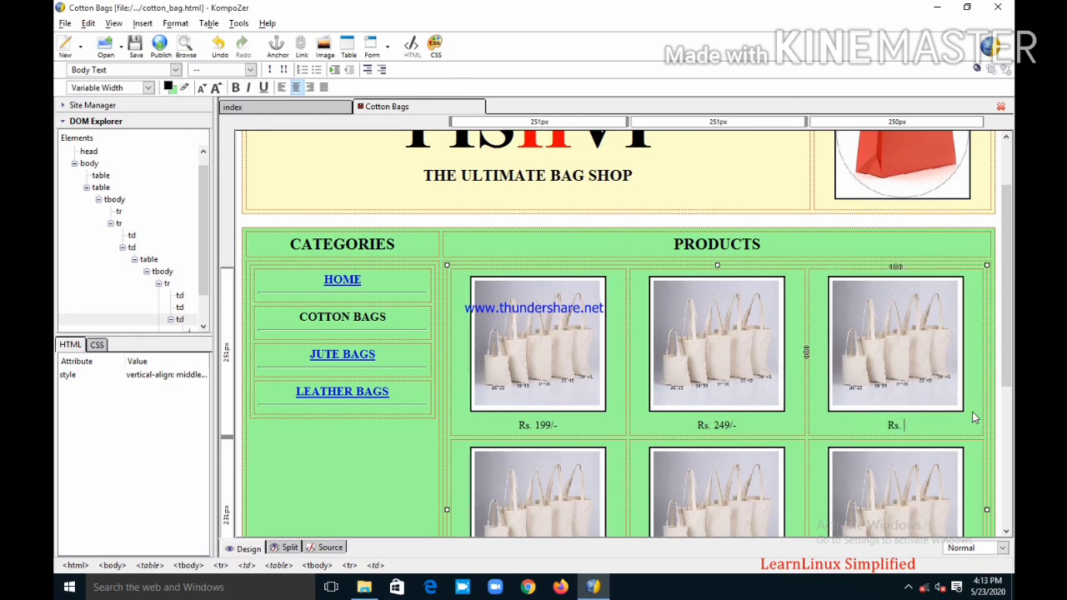
type("299/-")
scroll(608, 421, "down", 3)
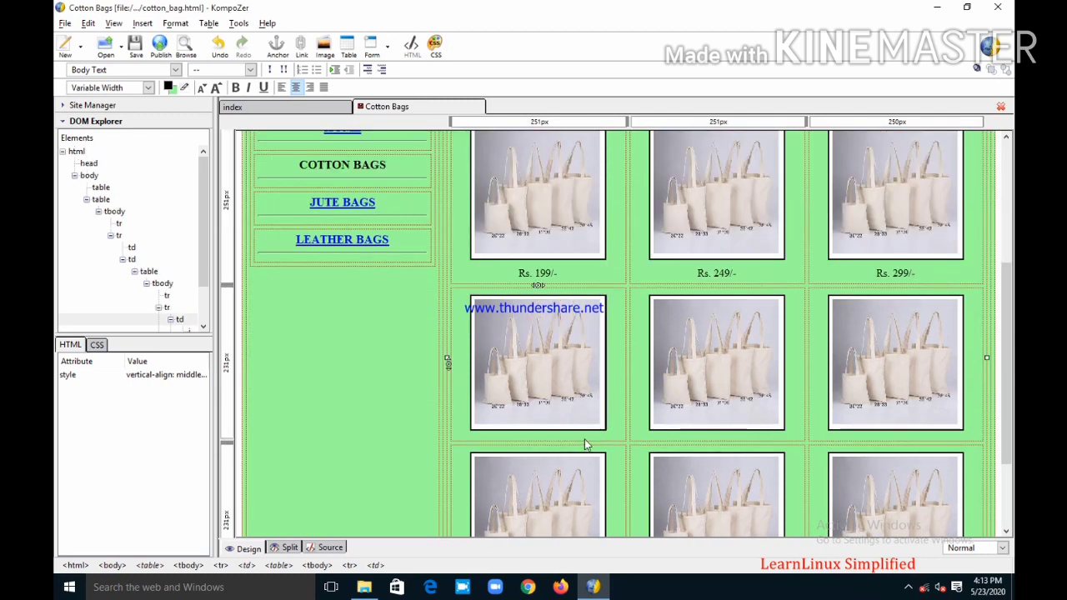
scroll(501, 344, "up", 4)
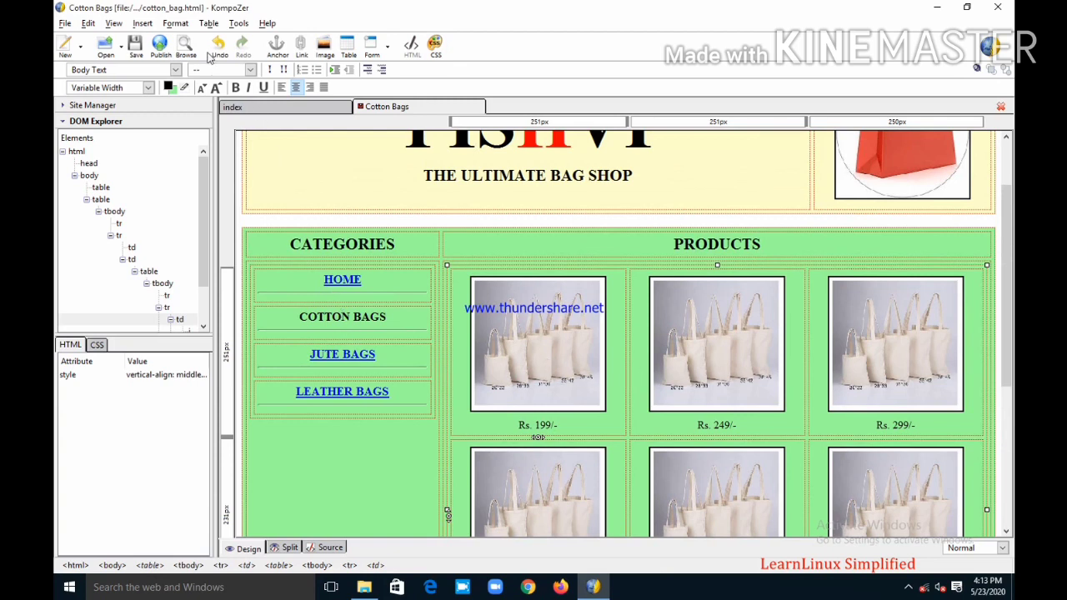
scroll(542, 290, "up", 2)
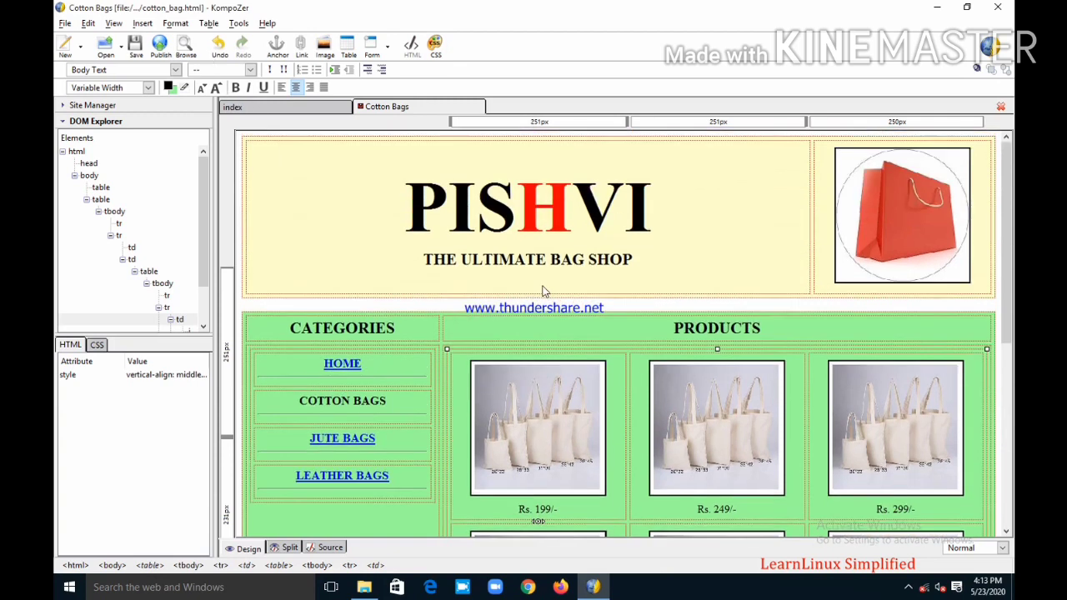
Set the background color of the categories and products table to pale yellow #FFFFCC.
double_click(317, 232)
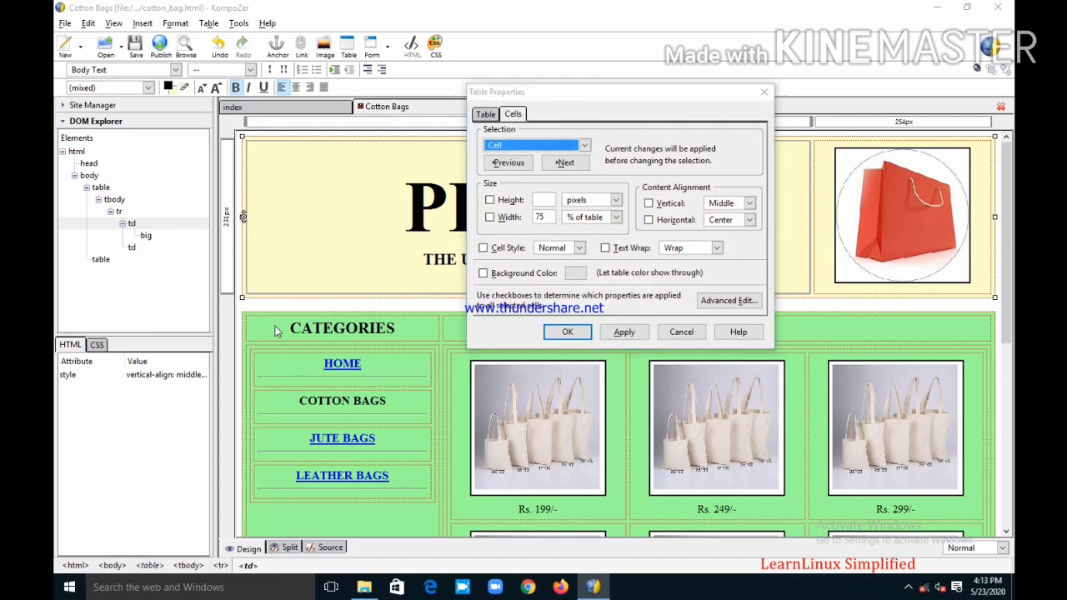
left_click(679, 332)
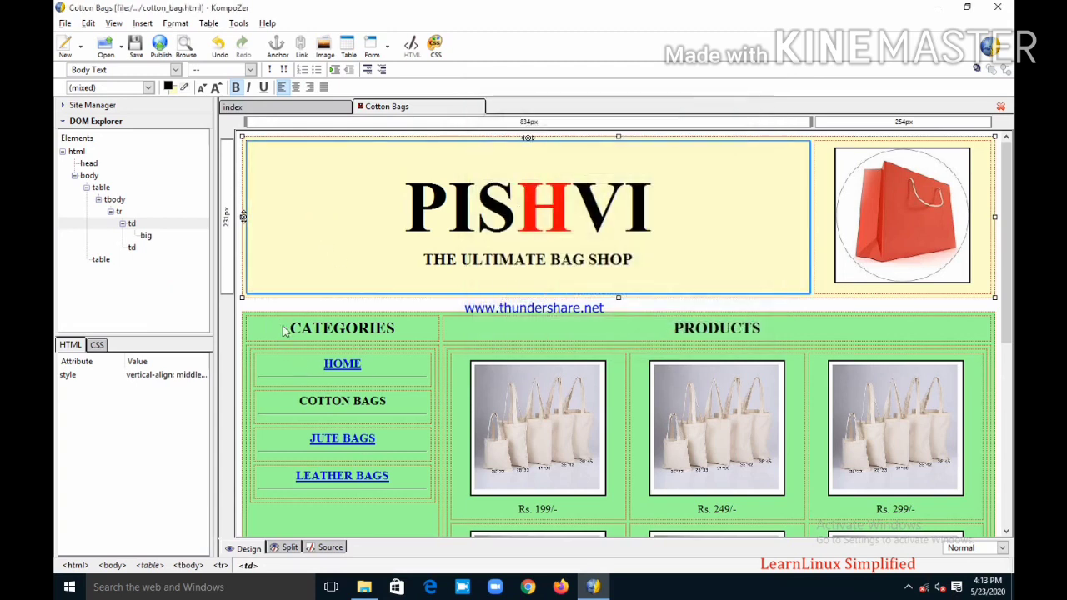
double_click(277, 330)
left_click(487, 115)
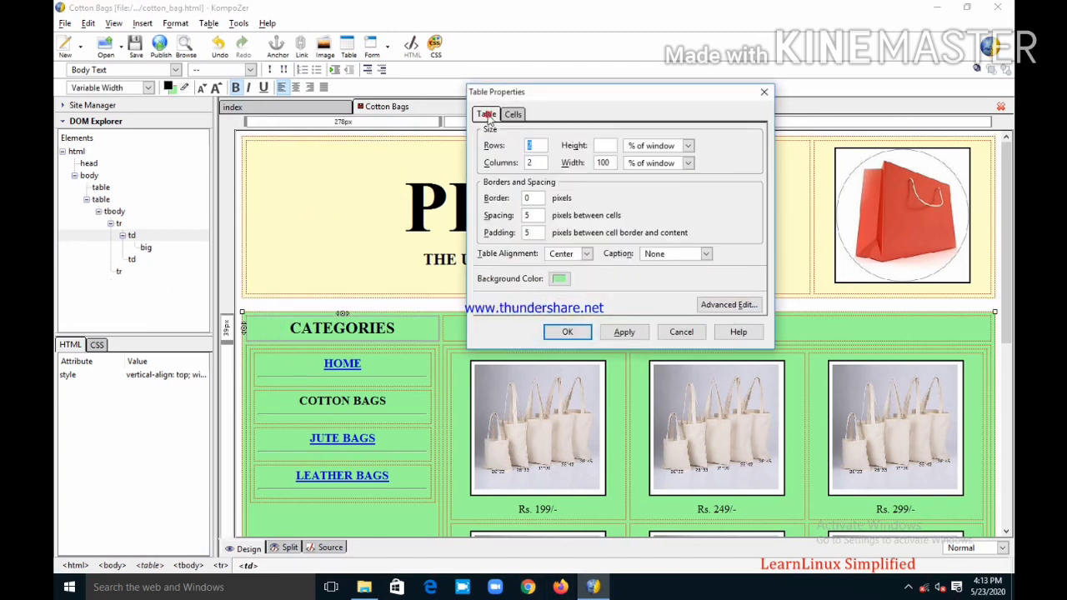
left_click(558, 278)
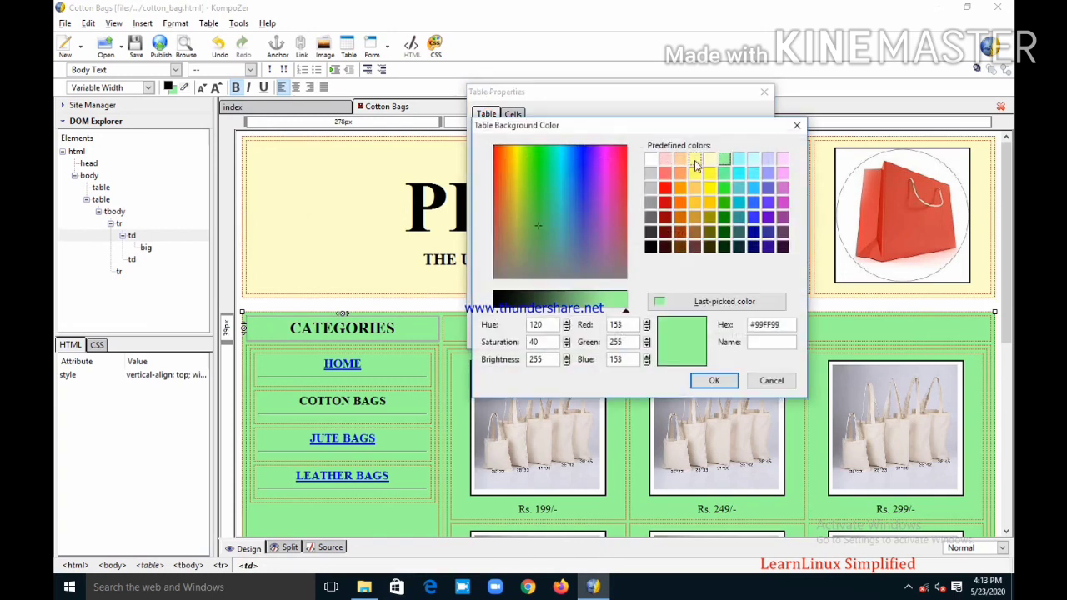
left_click(710, 161)
left_click(715, 380)
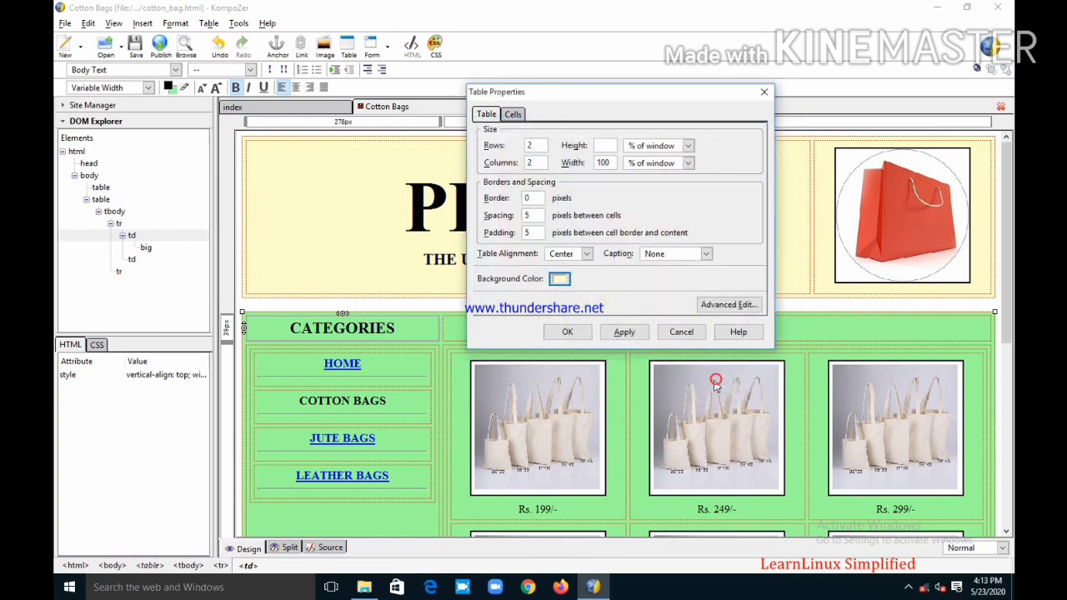
left_click(643, 338)
left_click(566, 332)
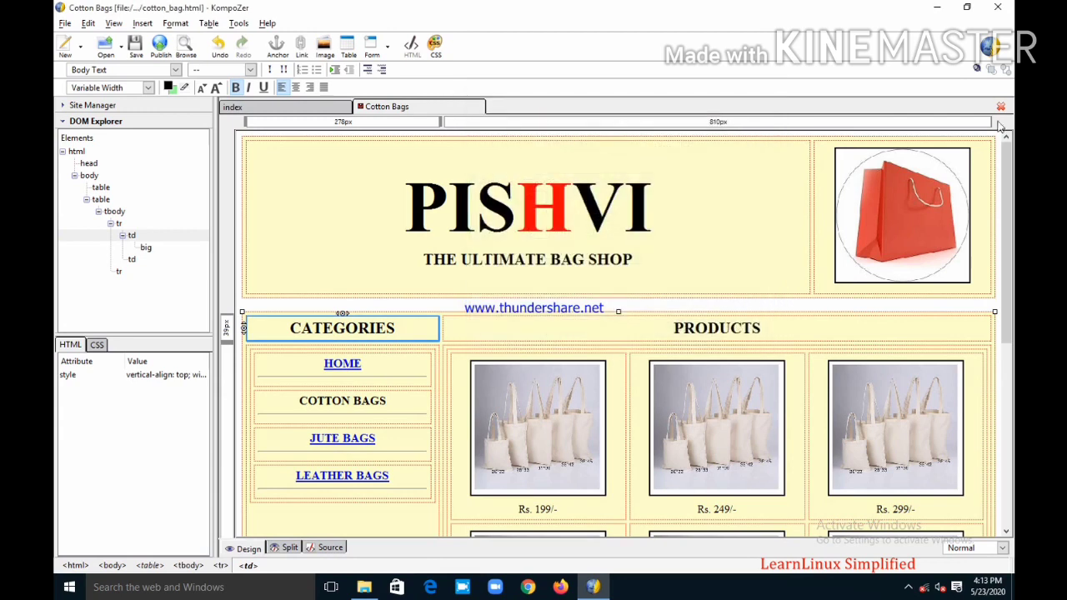
Set the background color of the PISHVI header table to light pink and save the cotton bags page.
double_click(321, 239)
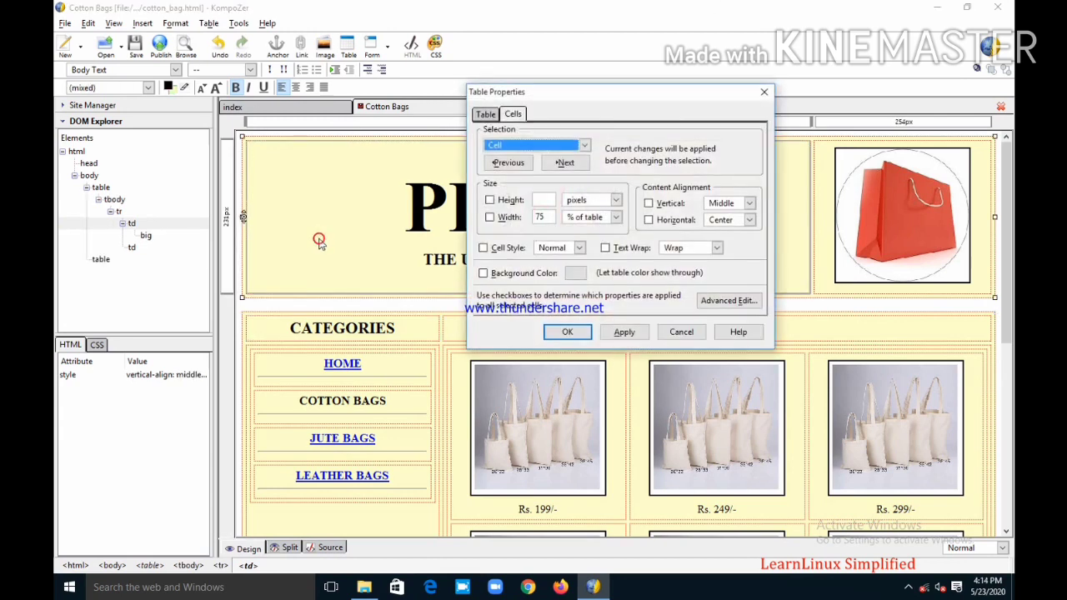
left_click(488, 114)
left_click(558, 280)
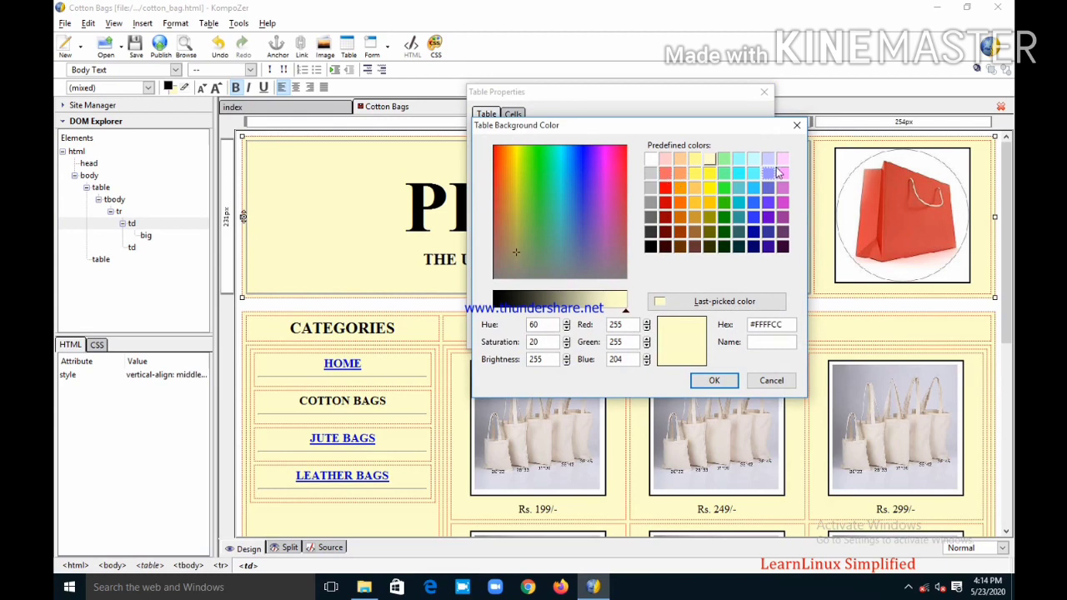
left_click(777, 172)
left_click(714, 380)
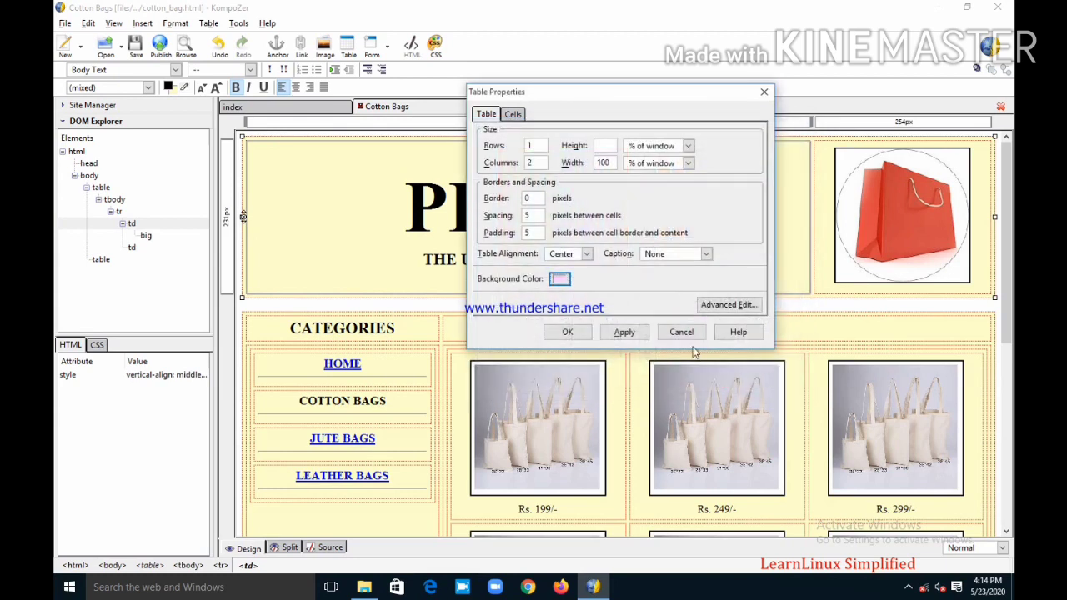
left_click(624, 332)
left_click(566, 332)
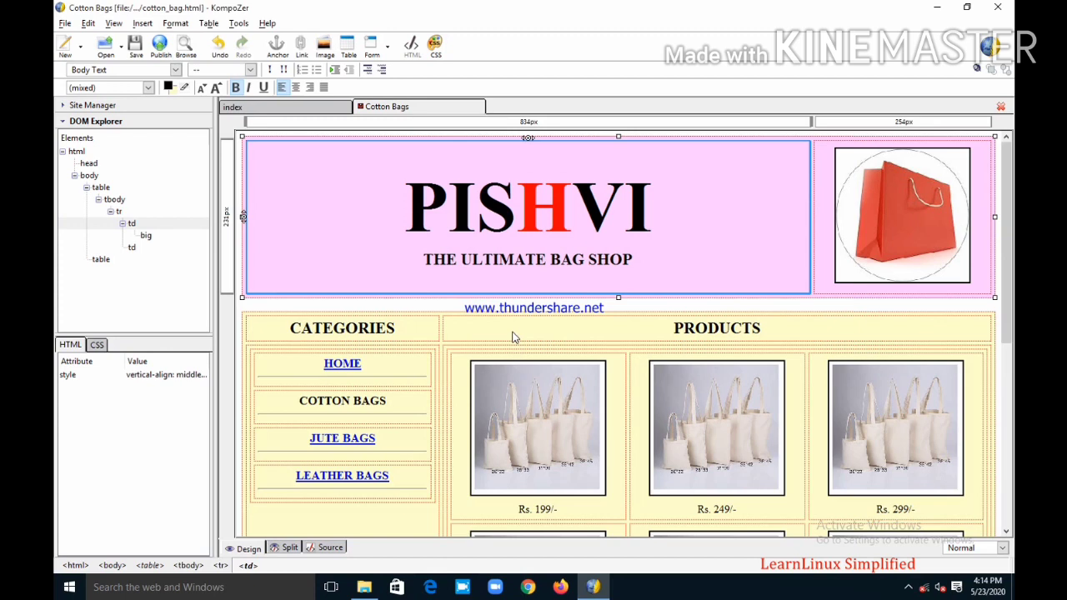
left_click(135, 49)
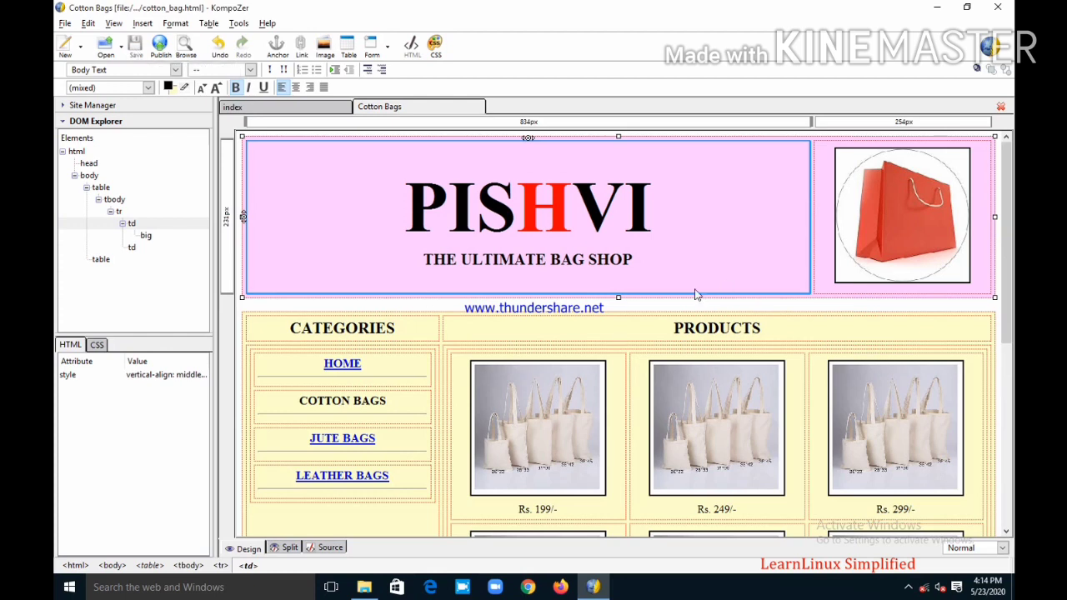
scroll(652, 315, "down", 7)
scroll(652, 314, "up", 7)
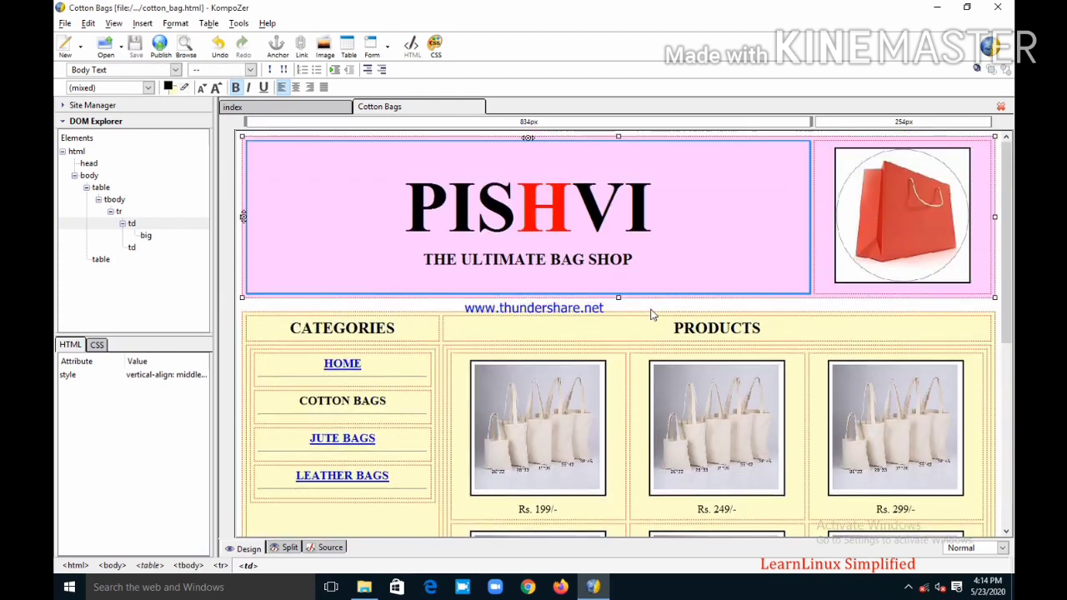
Open the jute_bag HTML file from the pishvi folder.
left_click(107, 48)
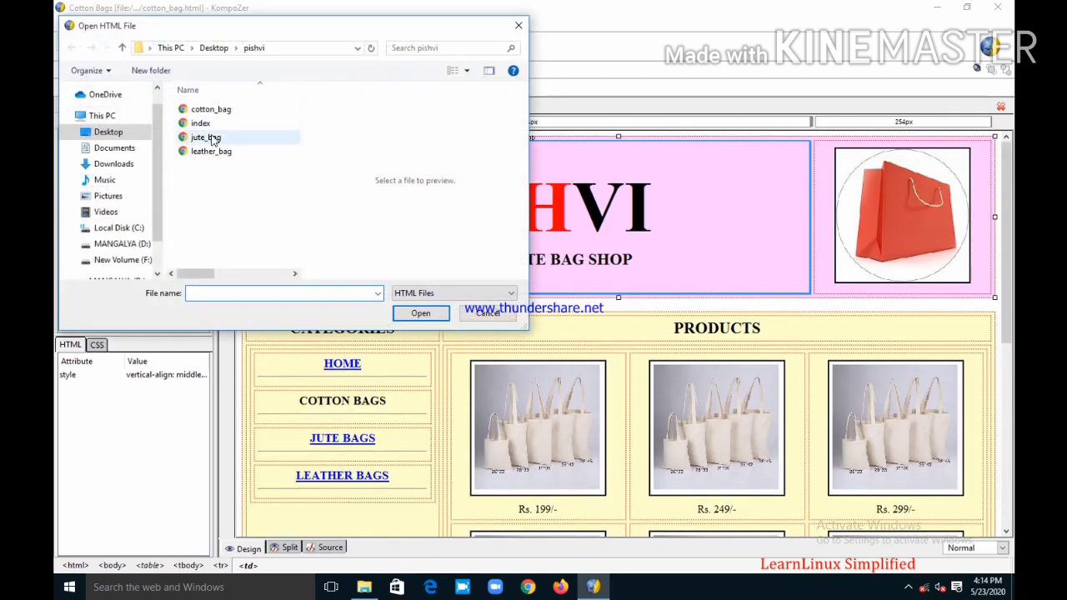
double_click(206, 137)
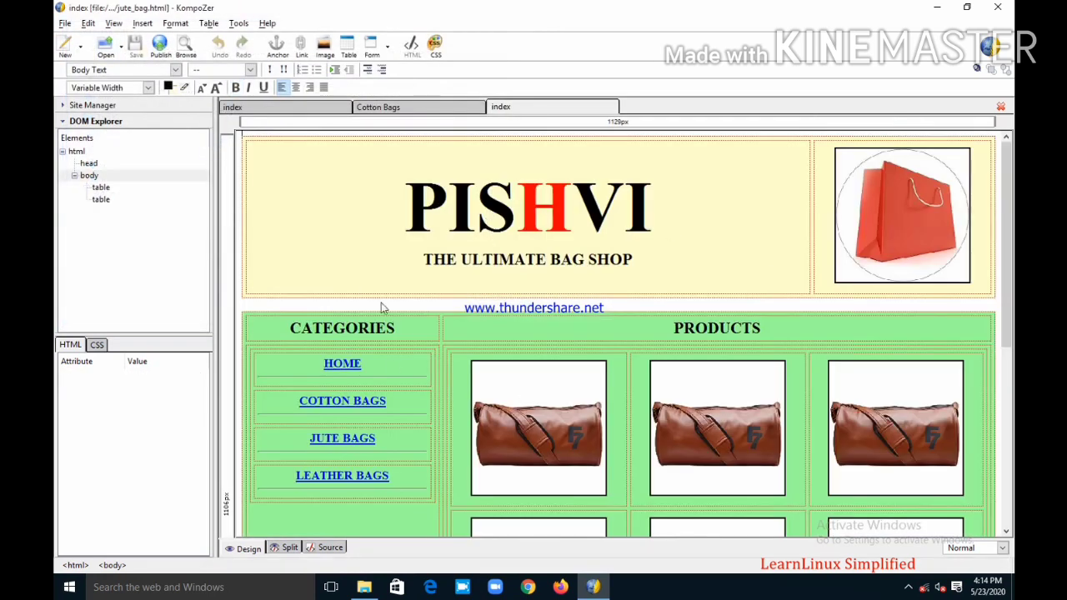
Apply the orange background color #FF9900 to the categories and products table of the jute page.
double_click(472, 333)
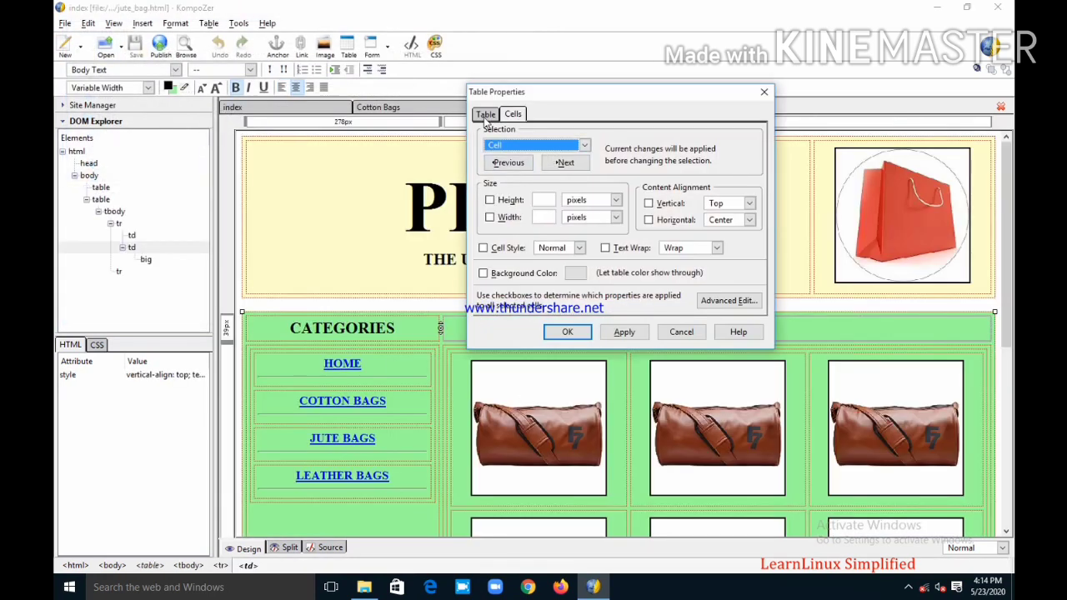
left_click(487, 115)
left_click(559, 279)
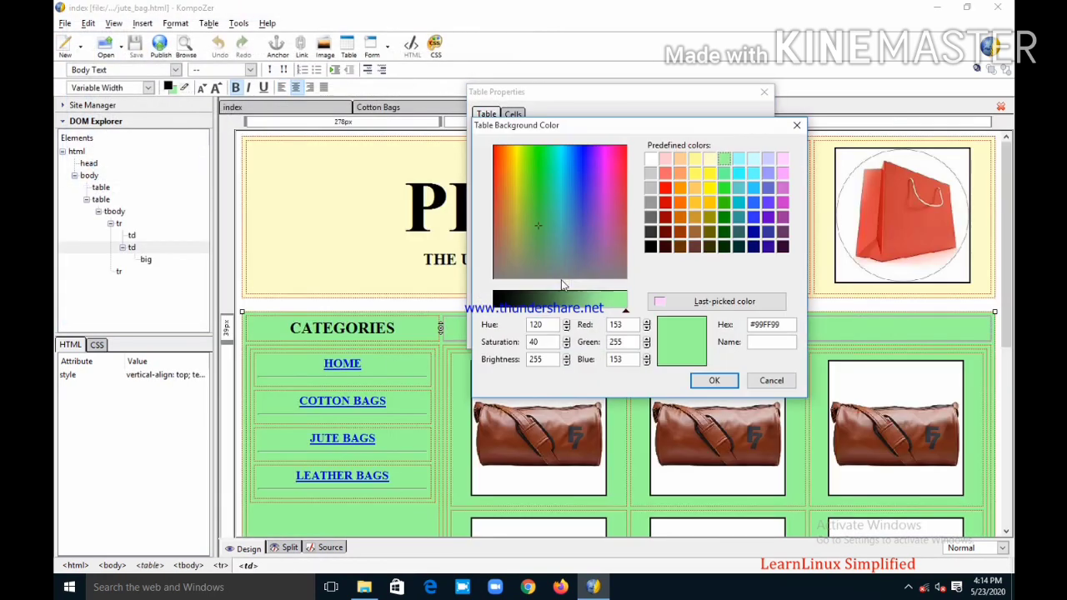
left_click(681, 191)
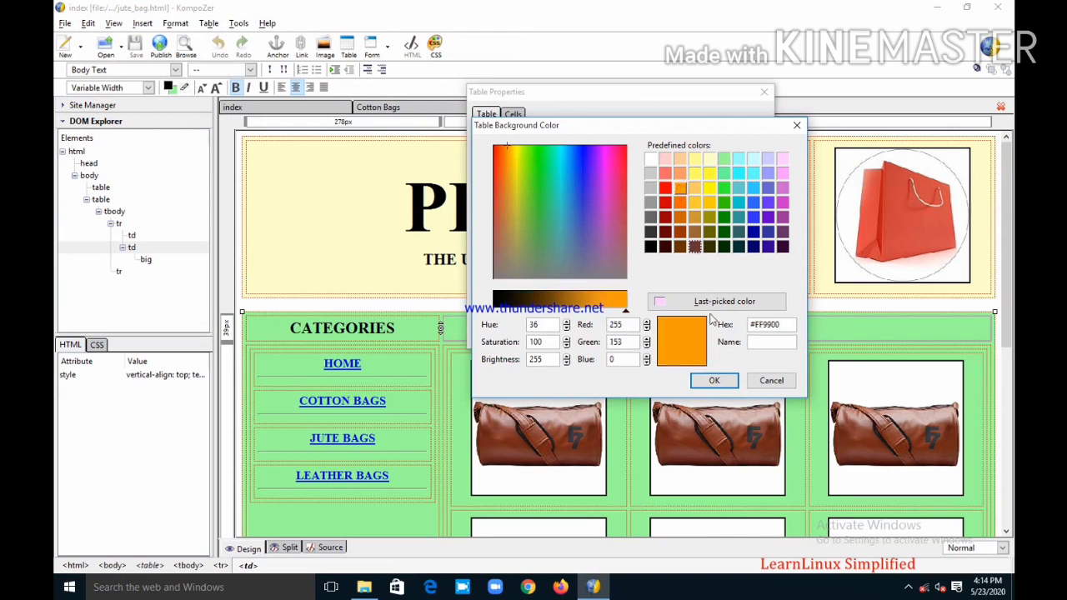
left_click(714, 380)
left_click(625, 332)
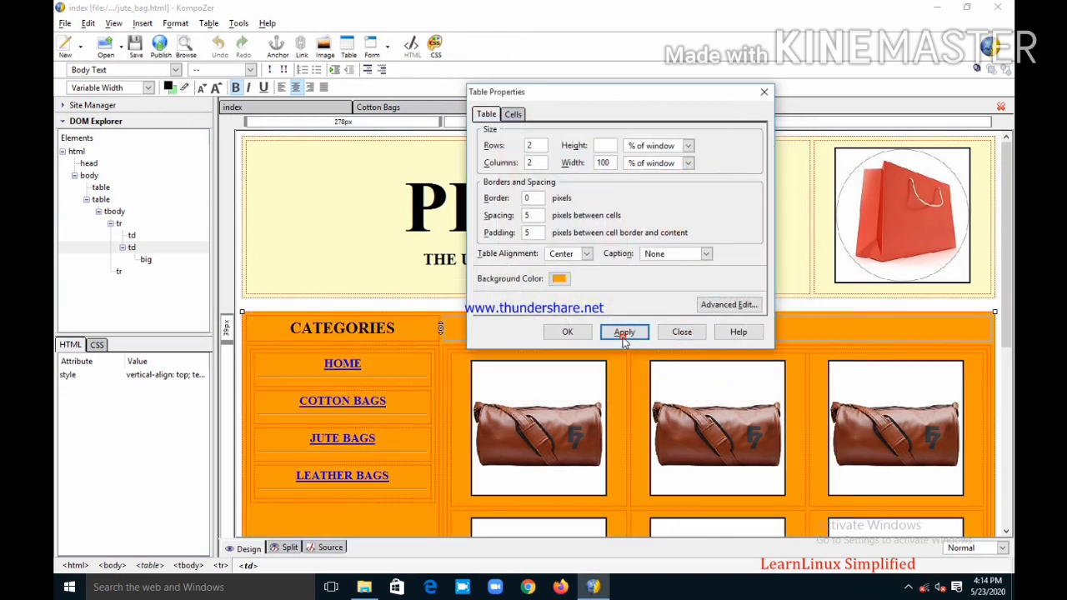
Set the background color of the jute page's categories and products table to light orange #FFCC99.
left_click(560, 278)
left_click(681, 158)
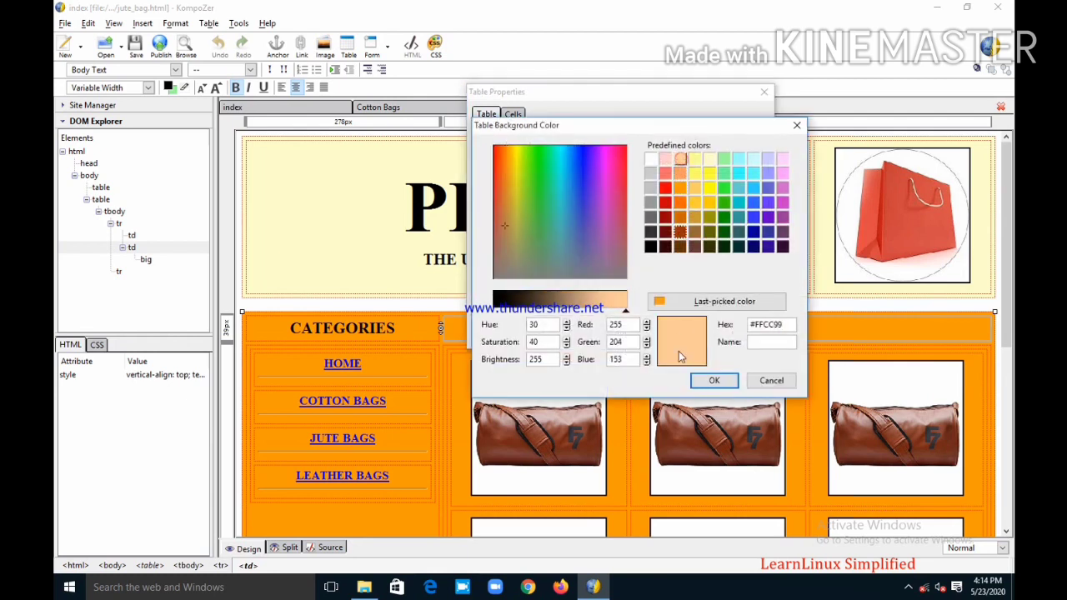
left_click(713, 380)
left_click(625, 332)
left_click(569, 332)
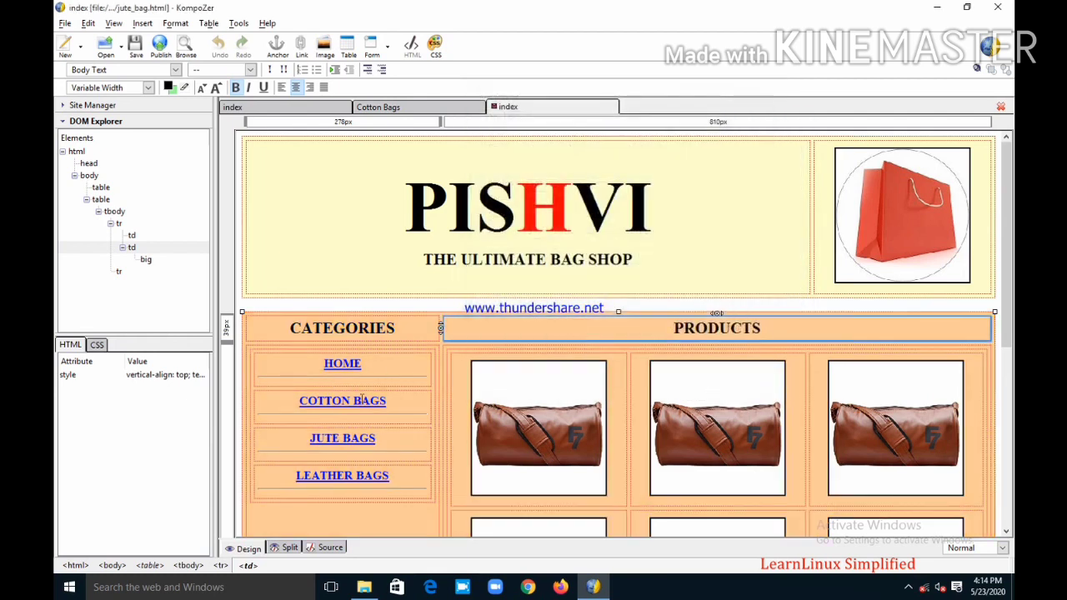
Remove the hyperlink from the JUTE BAGS entry in the categories list.
double_click(377, 440)
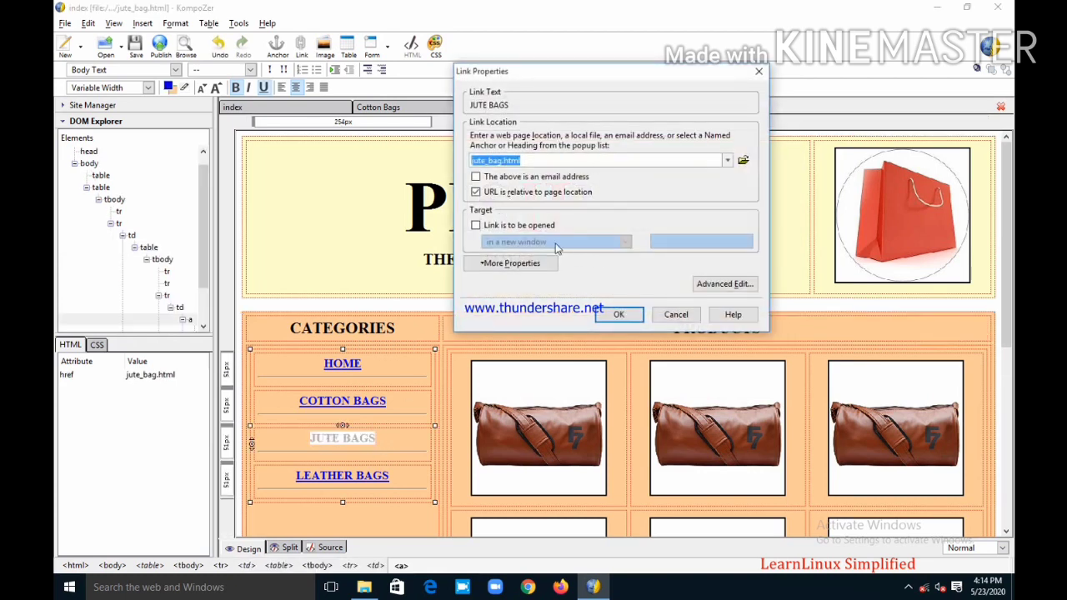
left_click(679, 314)
left_click(395, 440)
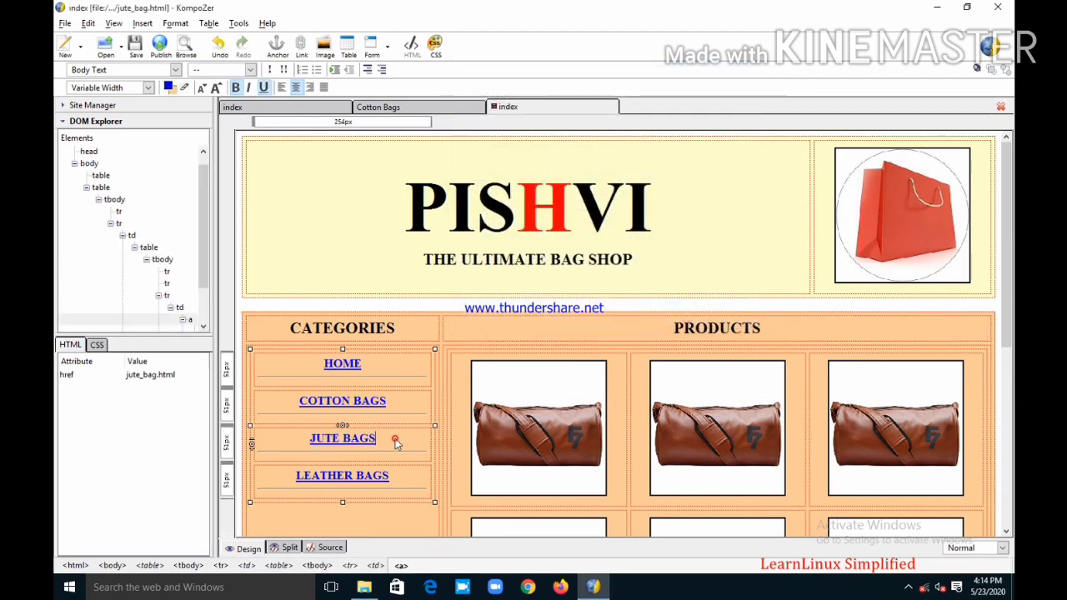
left_click_drag(377, 440, 310, 440)
right_click(335, 440)
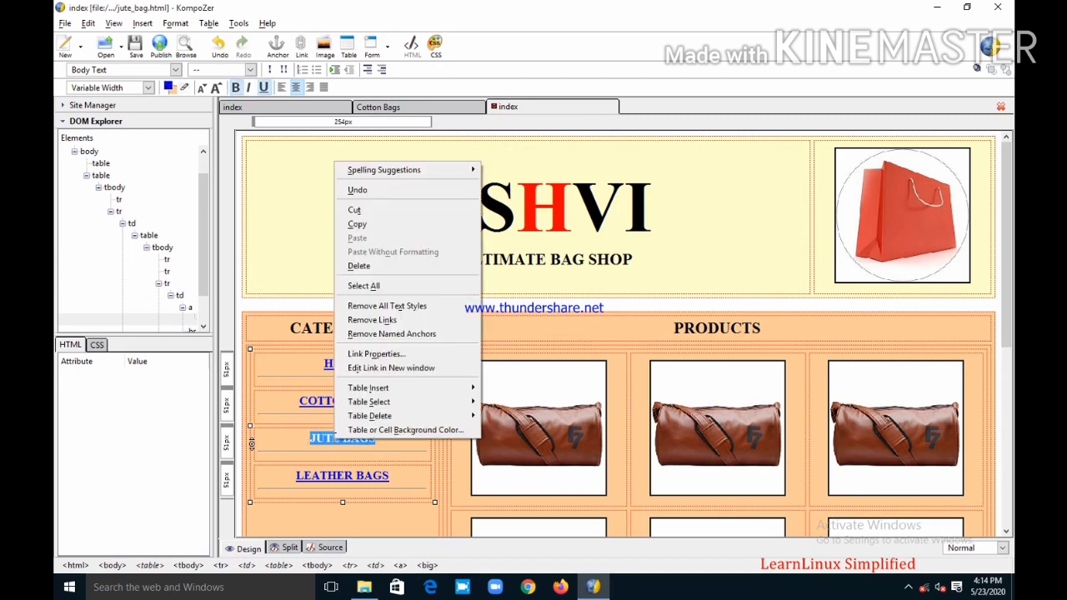
left_click(380, 322)
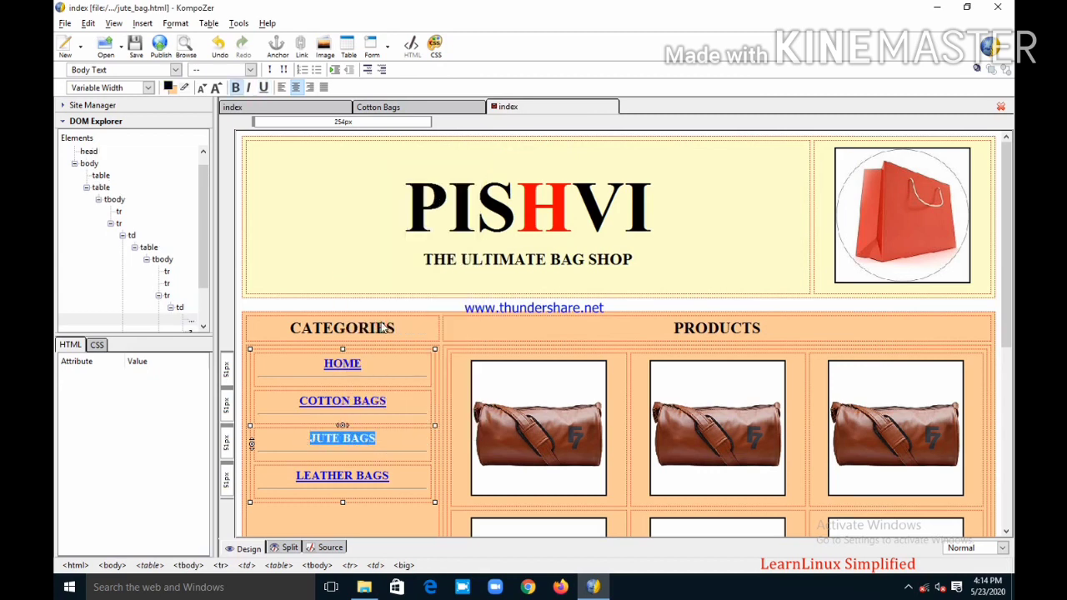
left_click(399, 463)
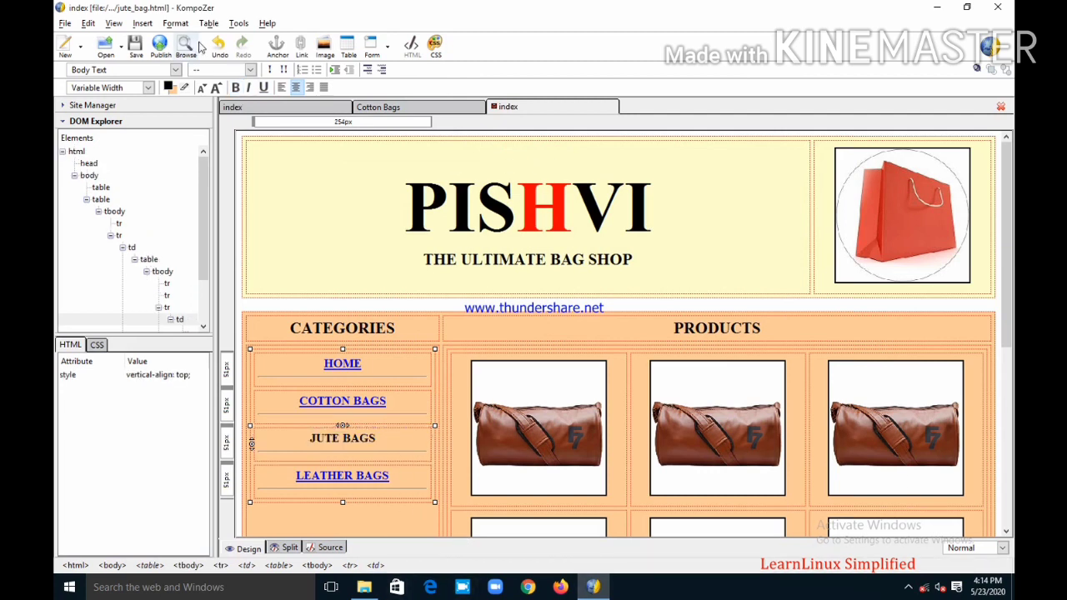
Set the page title to "Jute Bags".
left_click(176, 23)
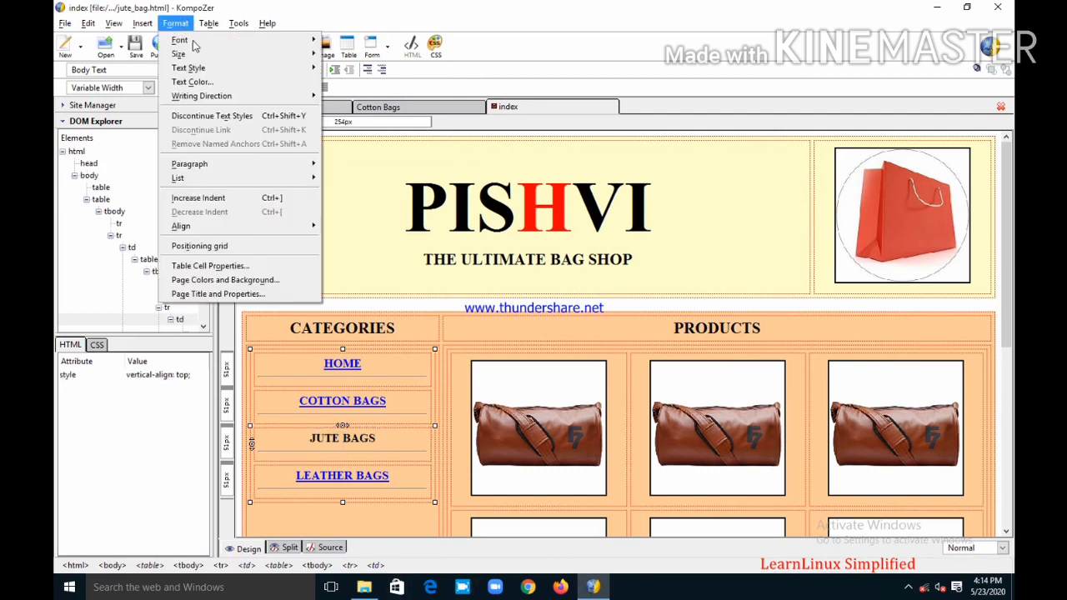
left_click(234, 294)
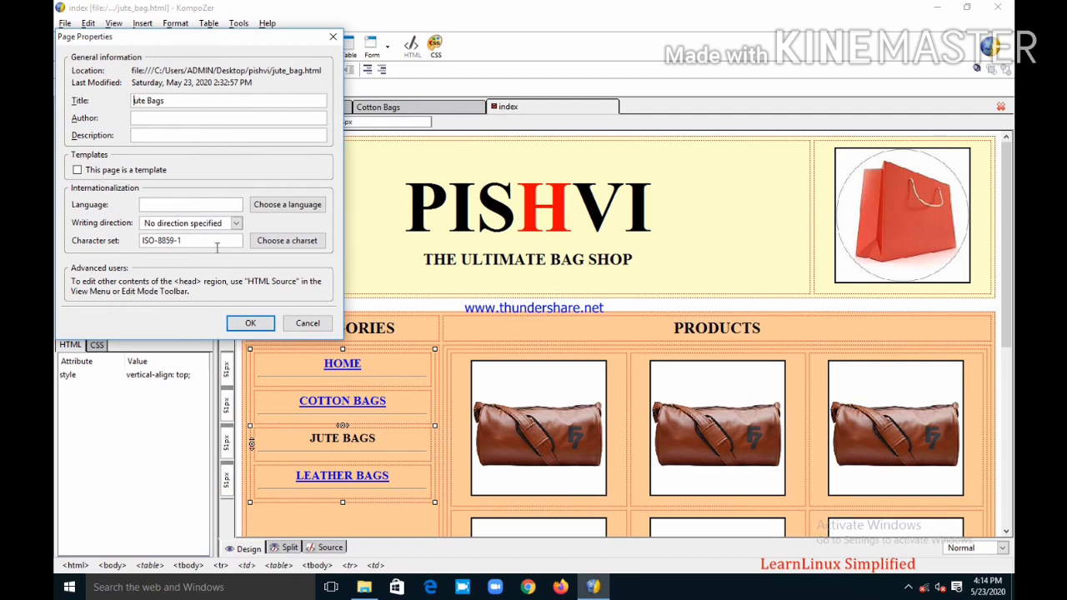
left_click(252, 323)
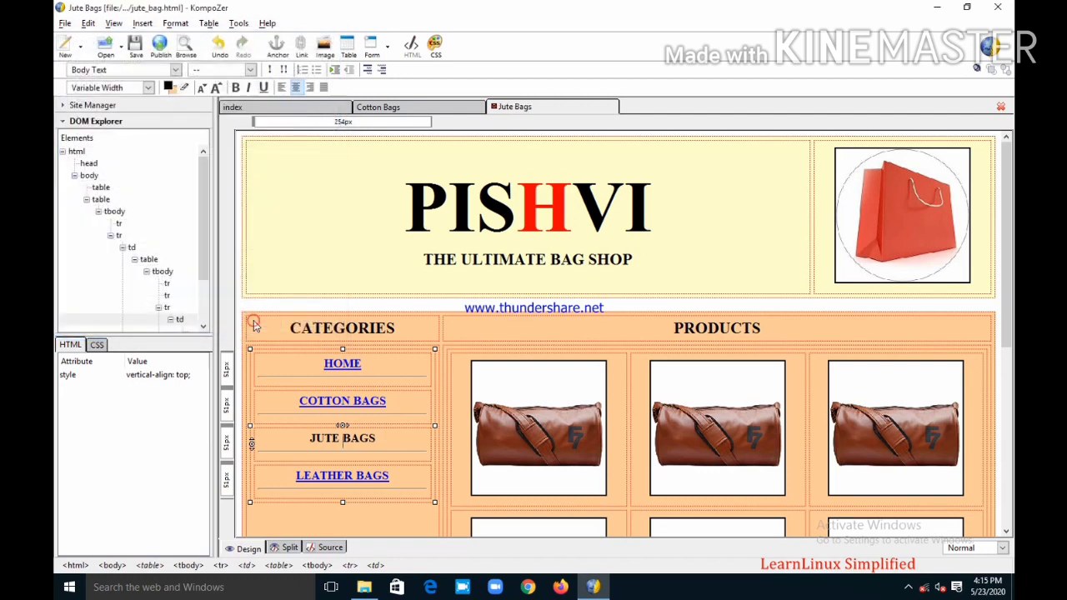
Delete the three leather bag images from the first product row of the jute page.
scroll(406, 473, "down", 3)
left_click(528, 293)
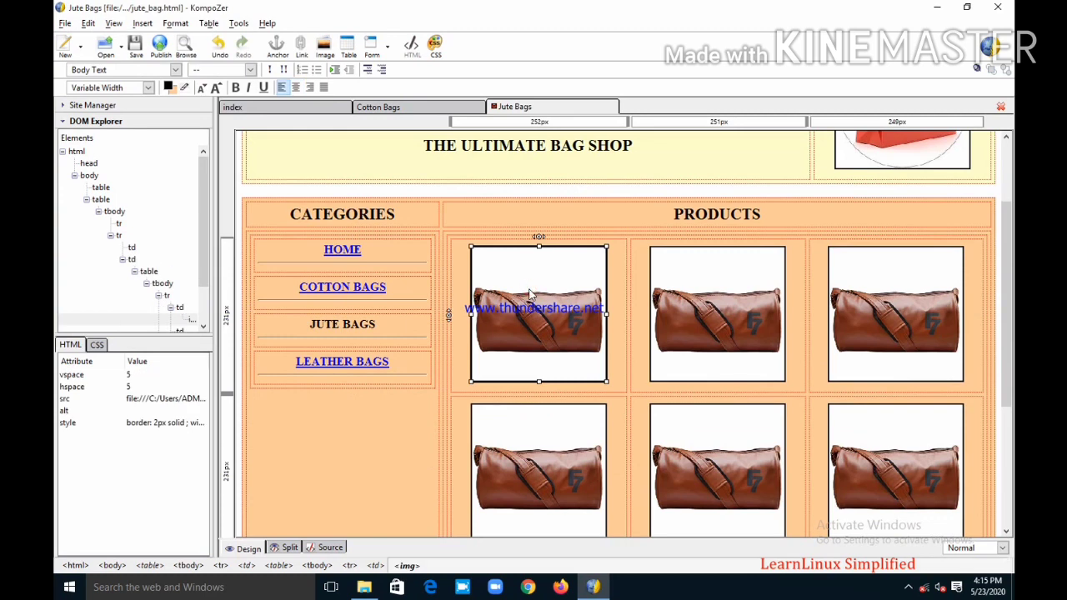
key("Delete")
left_click(697, 321)
key("Delete")
left_click(903, 328)
key("Delete")
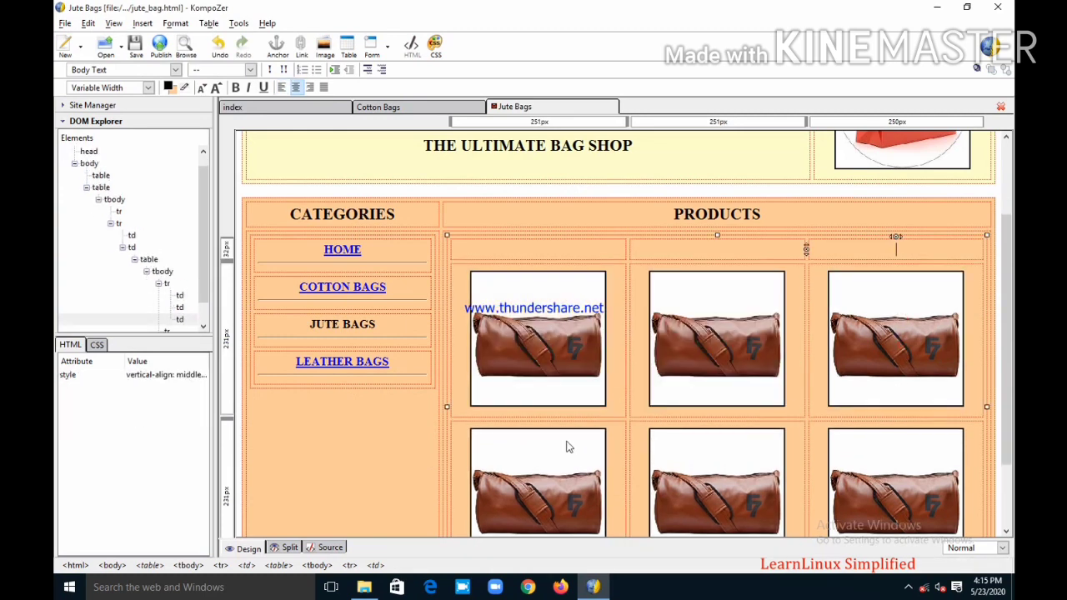
Delete the three leather bag images from the second product row of the jute page.
left_click(553, 372)
key("Delete")
left_click(726, 359)
key("Delete")
left_click(896, 359)
key("Delete")
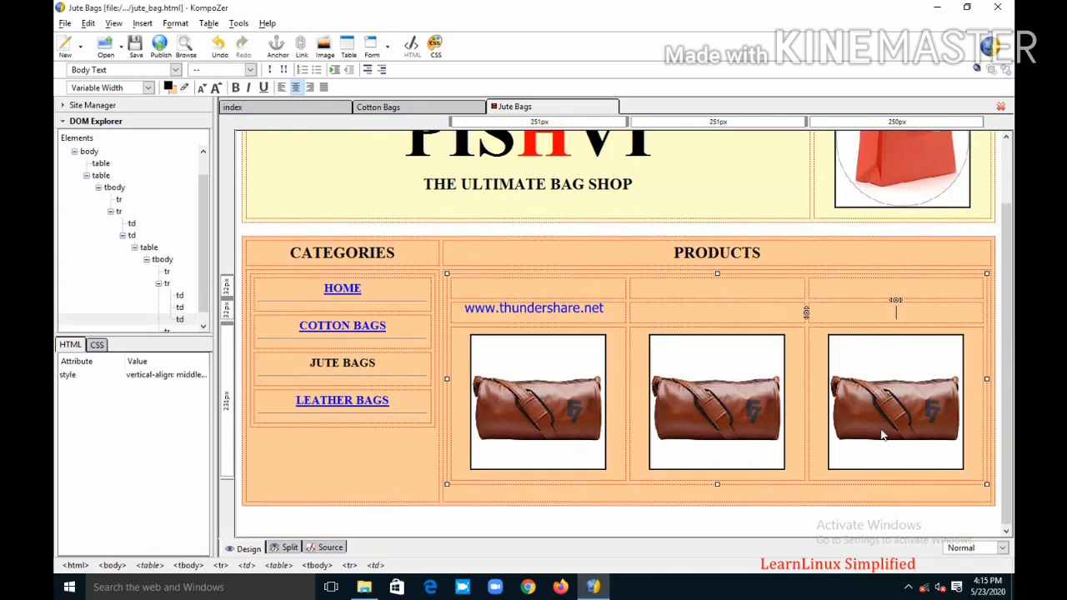
Delete the three leather bag images from the third product row of the jute page.
left_click(896, 400)
key("Delete")
left_click(728, 409)
left_click(838, 400)
key("Delete")
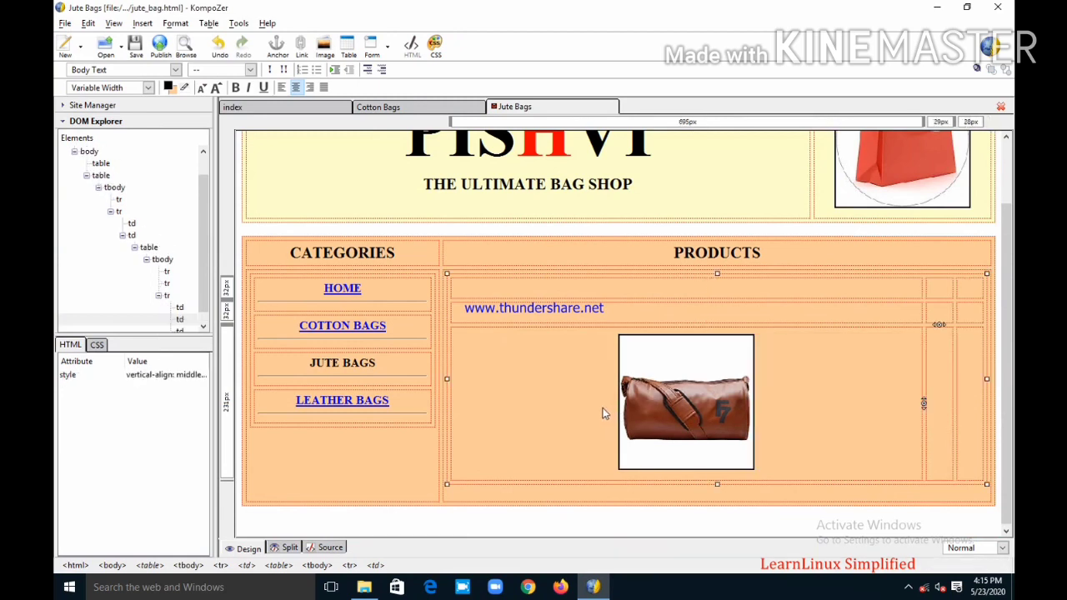
left_click(680, 408)
Start a new image in the first cell of the first product row, using the file download (6) from the pishvi folder.
left_click(563, 344)
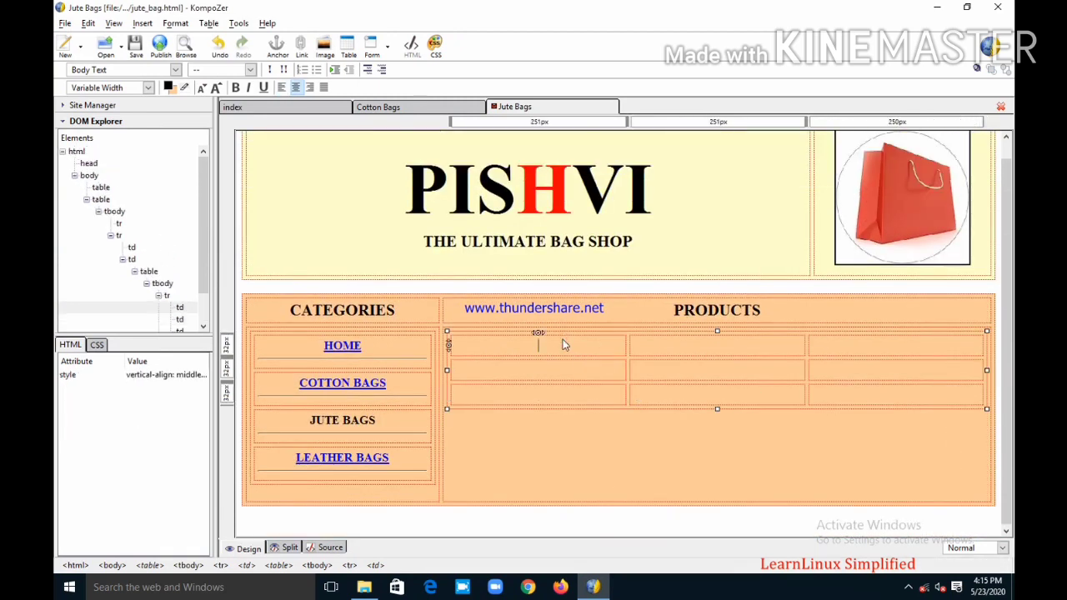
left_click(325, 45)
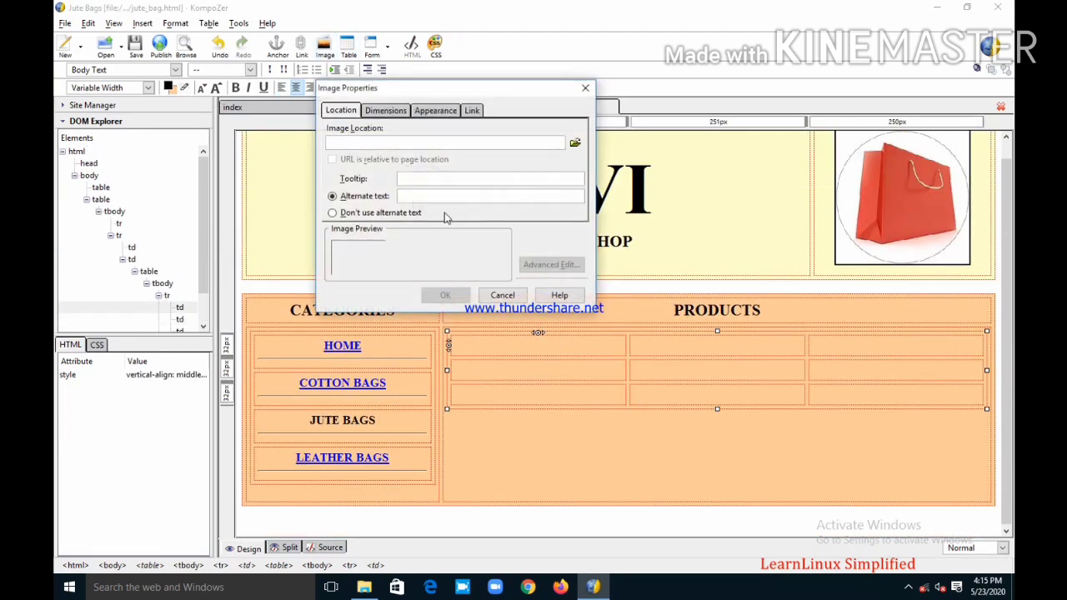
left_click(574, 143)
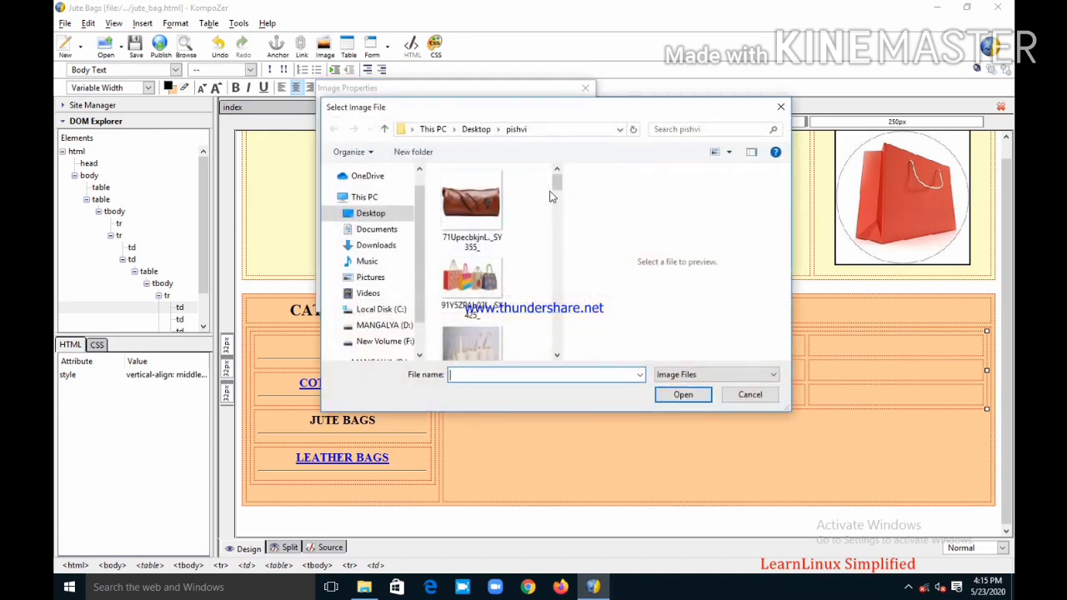
scroll(556, 354, "down", 3)
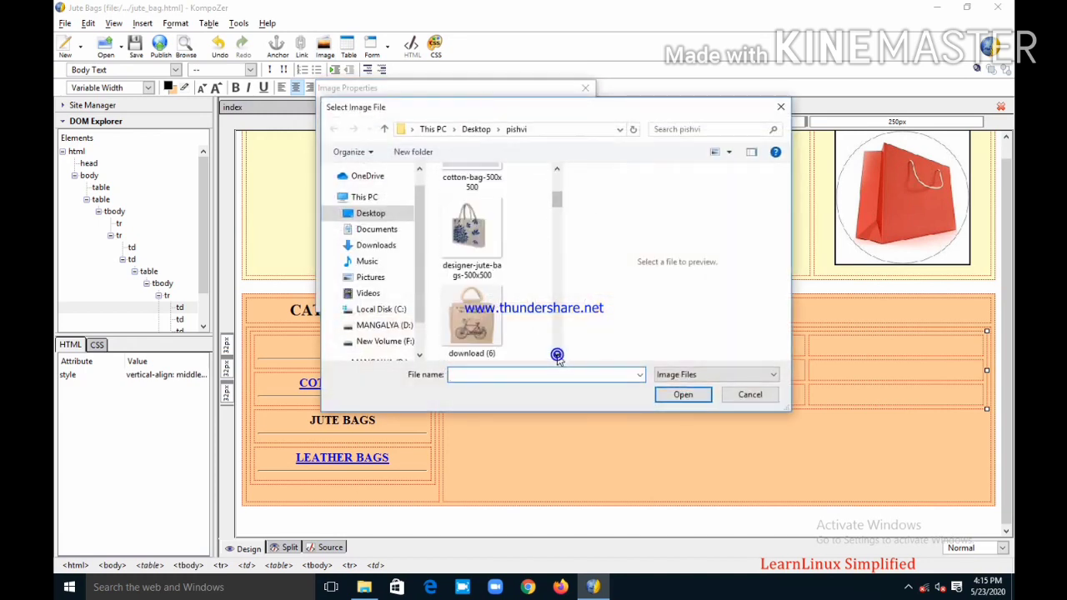
left_click(472, 329)
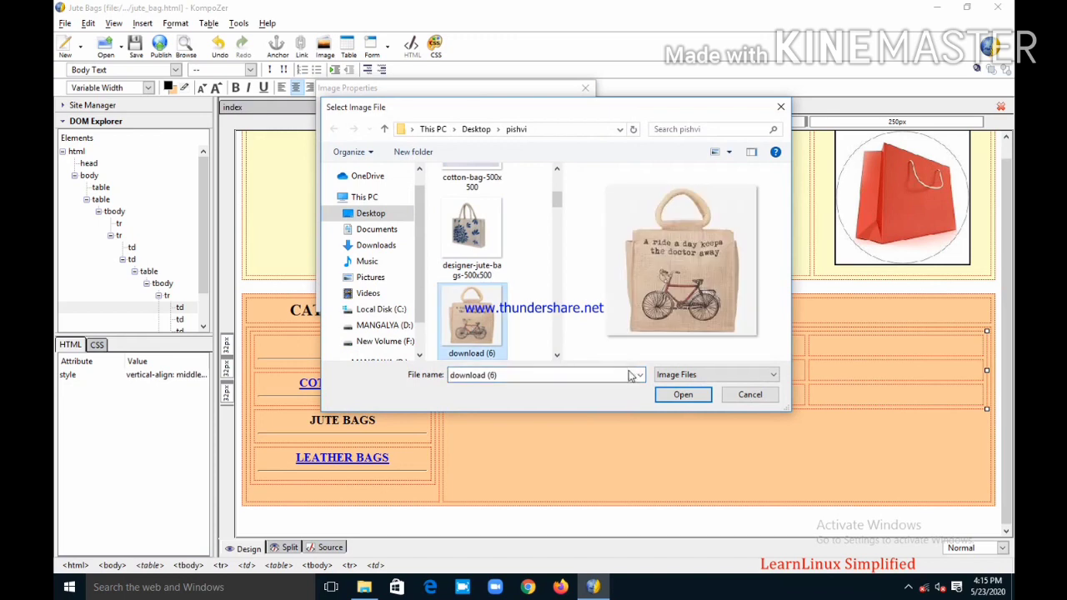
left_click(681, 395)
Insert the image without alternate text, at a custom size of 200 pixels, with 5-pixel spacing on all sides and a 2-pixel solid border.
left_click(334, 213)
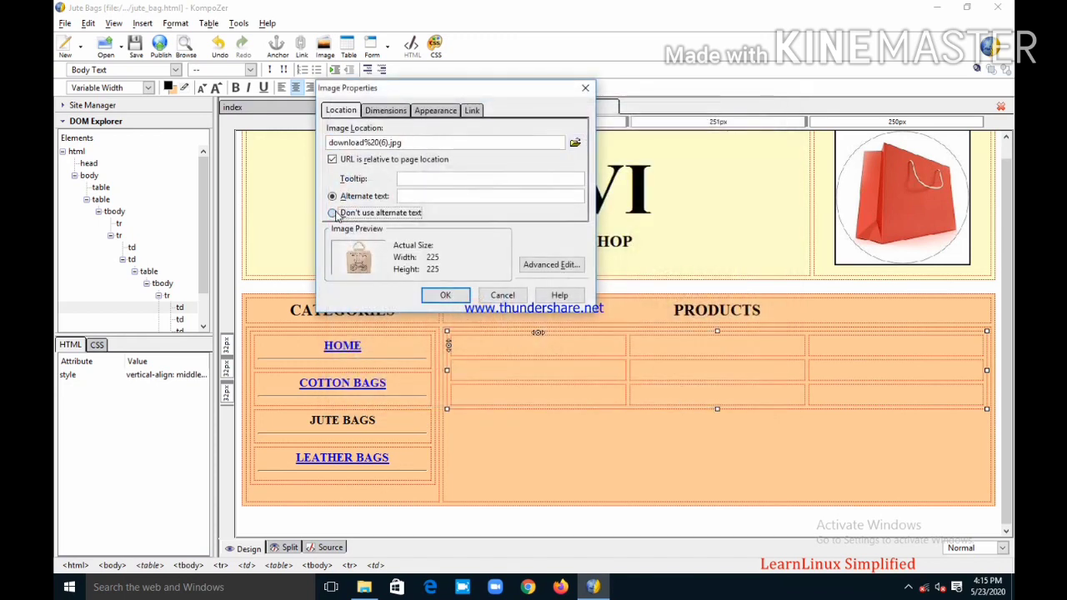
left_click(385, 110)
left_click(333, 146)
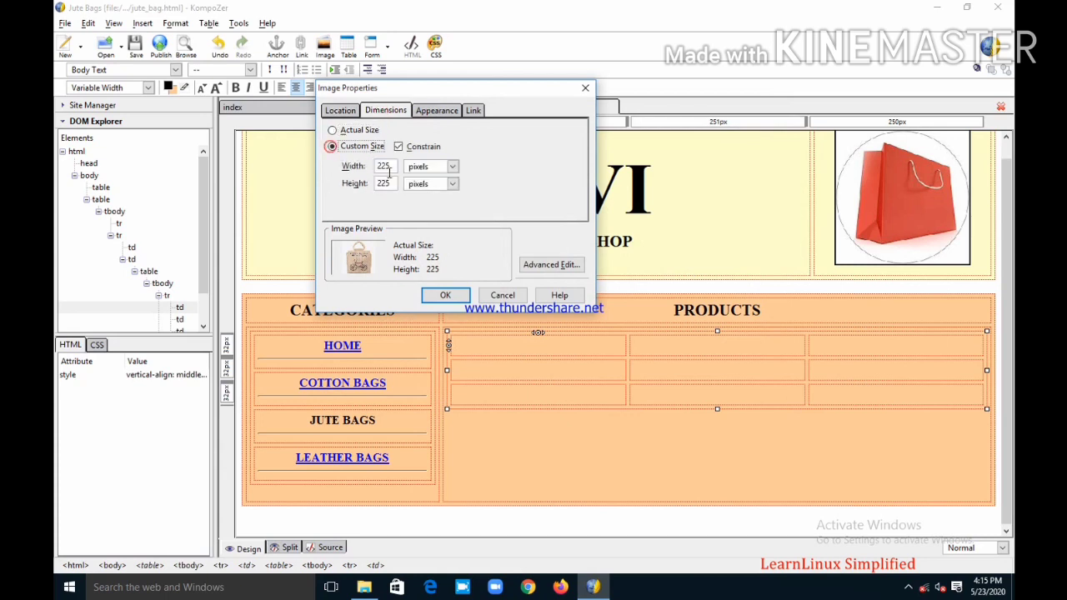
type("200")
left_click(430, 111)
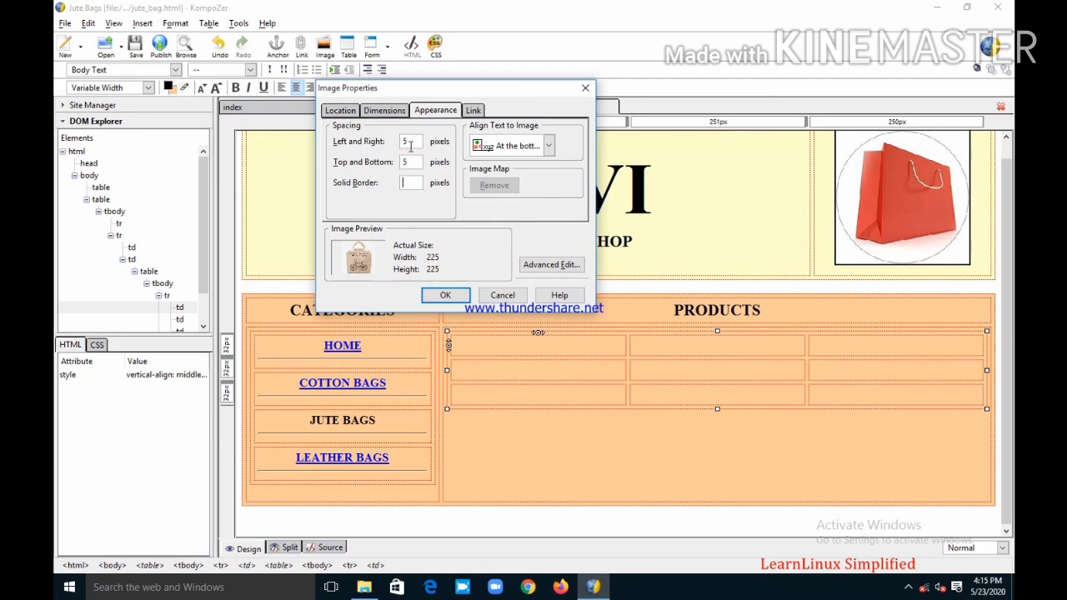
left_click(446, 293)
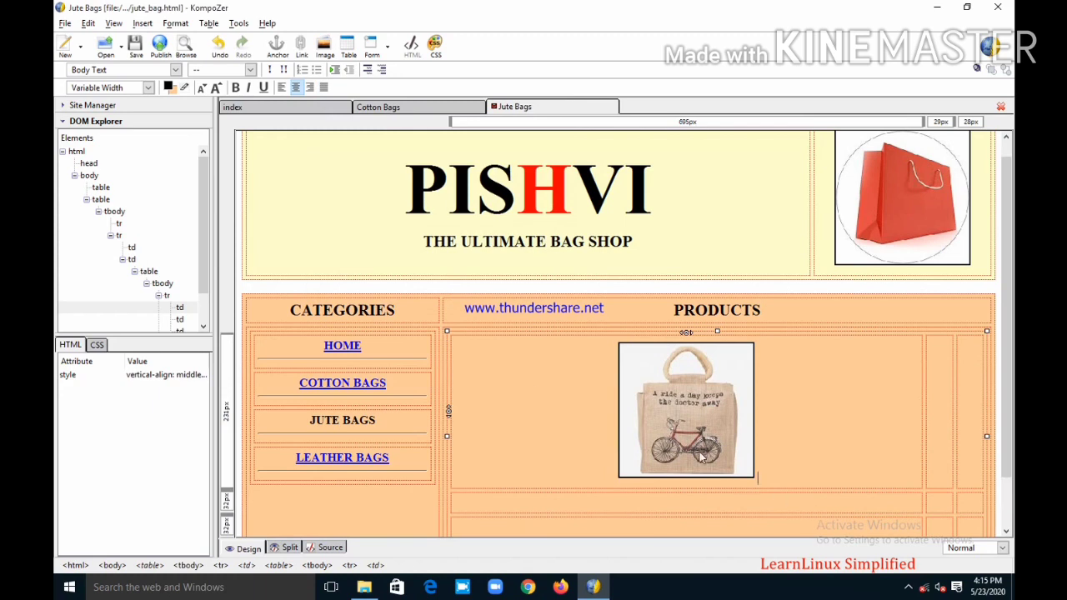
Copy the jute bag image into the second and third cells of the first product row.
left_click(698, 447)
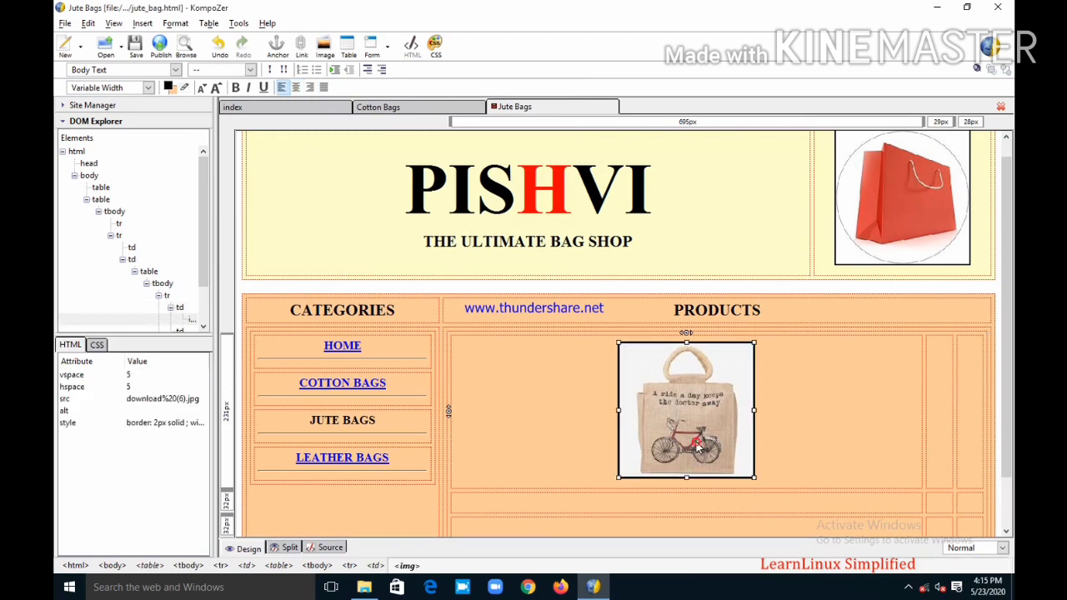
left_click(992, 408)
key("ctrl+v")
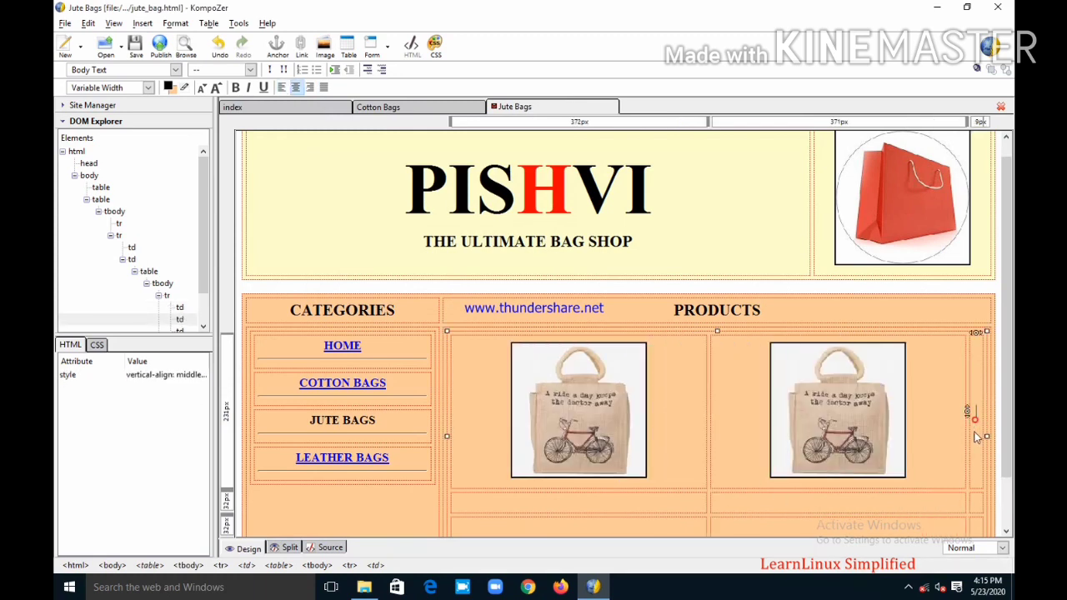
key("ctrl+v")
Paste the jute bag image into all three cells of the second product row.
left_click(542, 503)
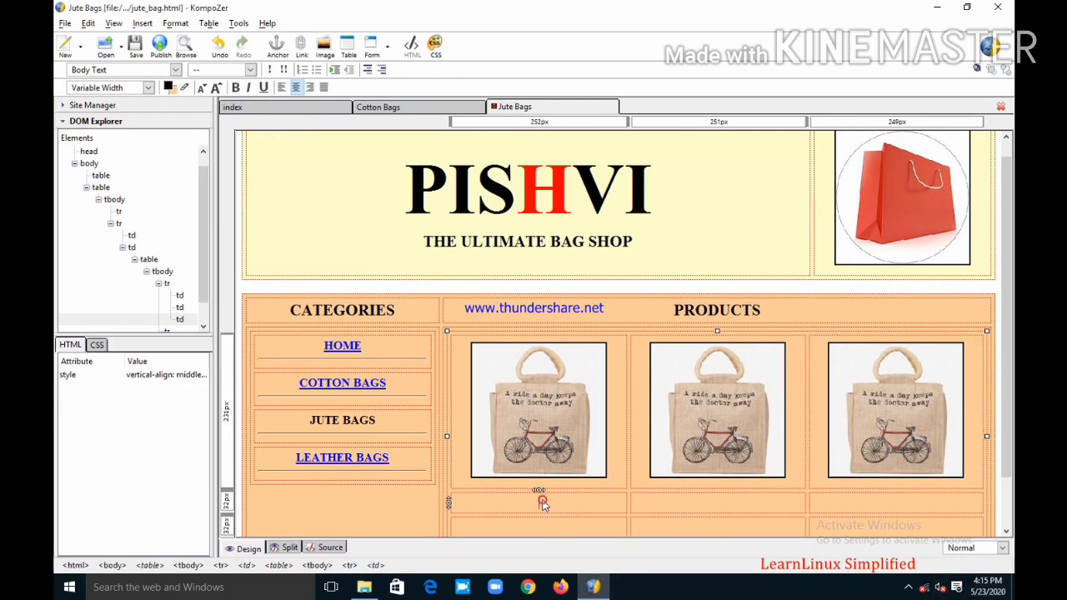
key("ctrl+v")
left_click(690, 459)
key("ctrl+v")
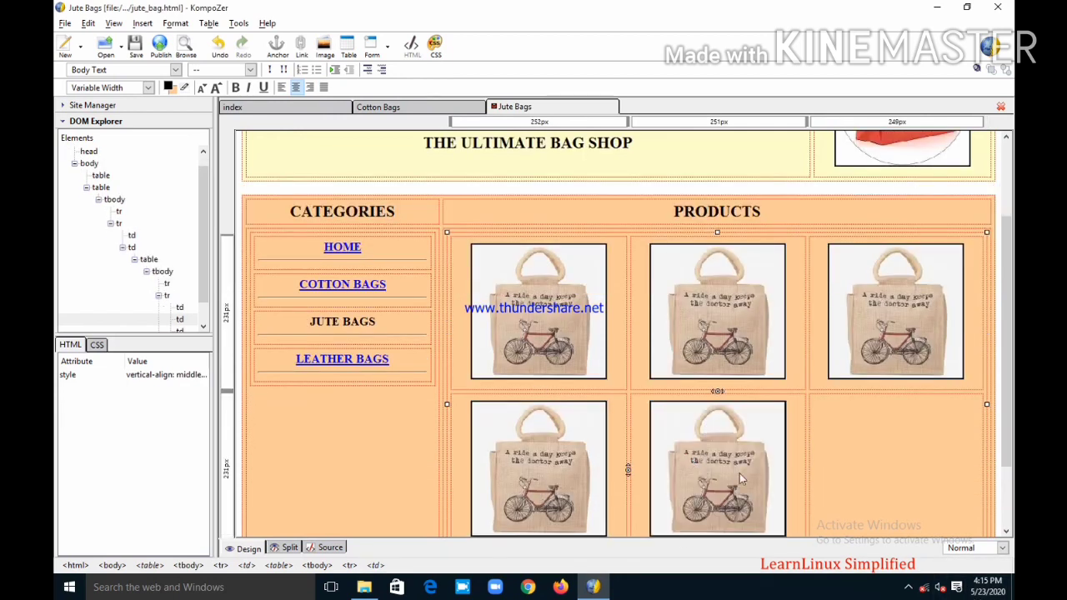
left_click(850, 459)
key("ctrl+v")
Paste the jute bag image into all three cells of the third product row.
scroll(685, 476, "down", 2)
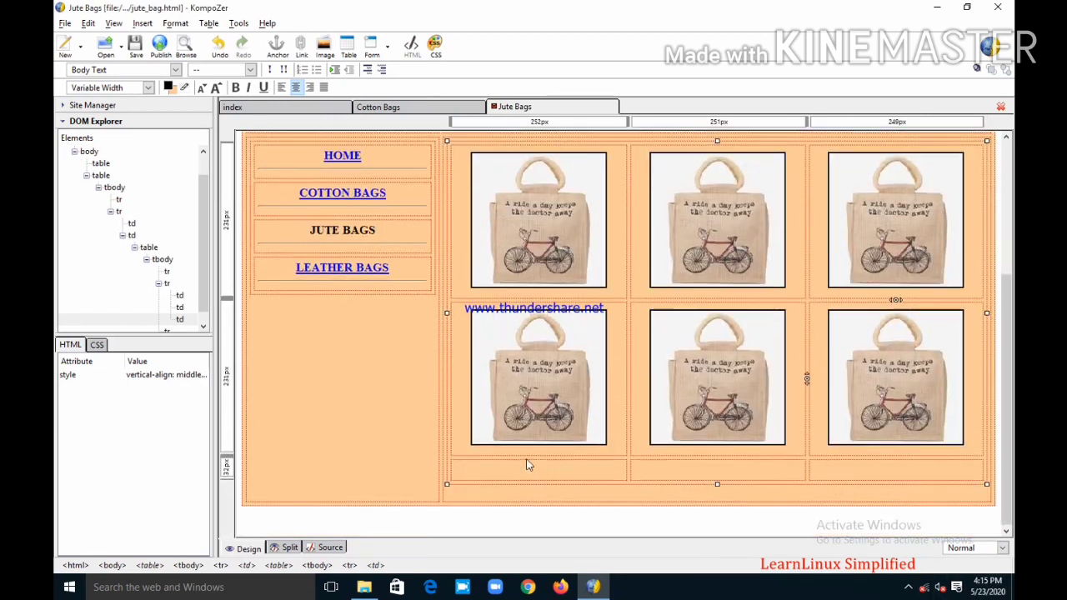
left_click(526, 464)
key("ctrl+v")
left_click(752, 462)
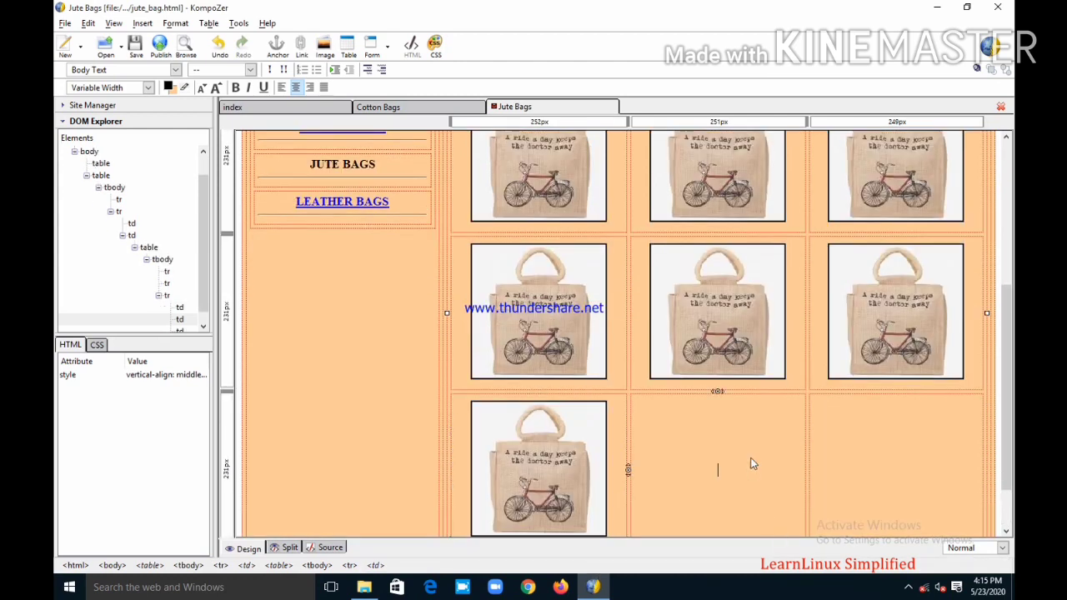
key("ctrl+v")
left_click(859, 446)
key("ctrl+v")
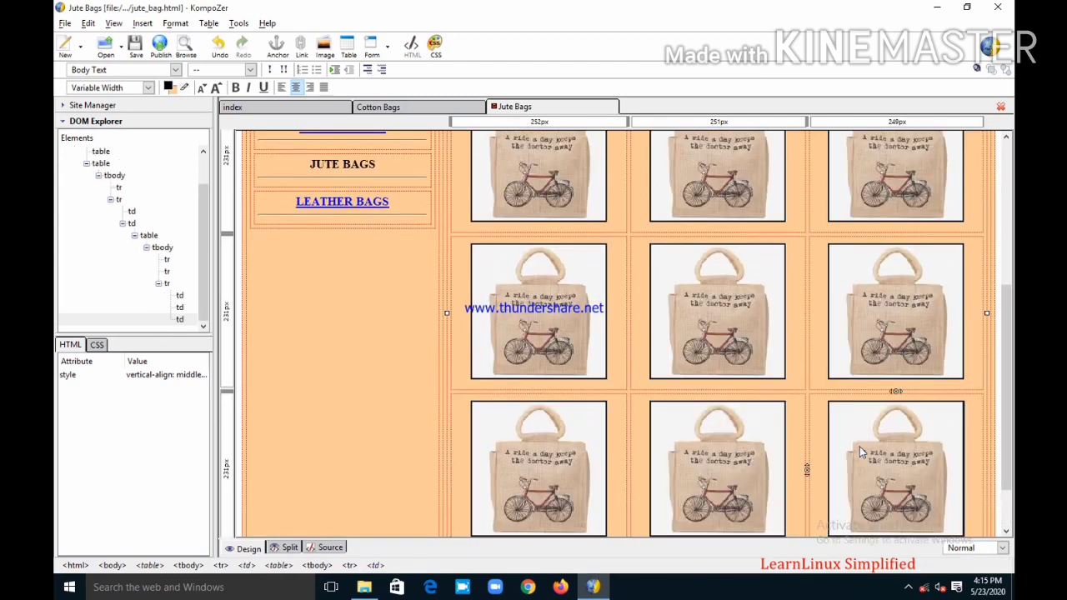
Set the background color of the jute page's PISHVI header table to light lavender.
scroll(414, 265, "up", 3)
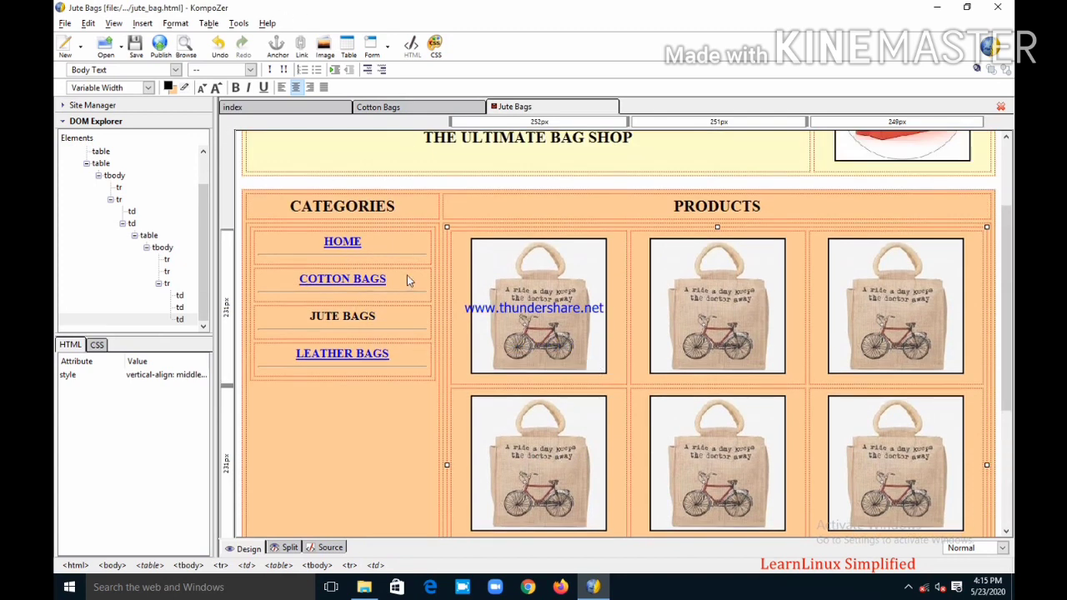
scroll(318, 415, "up", 3)
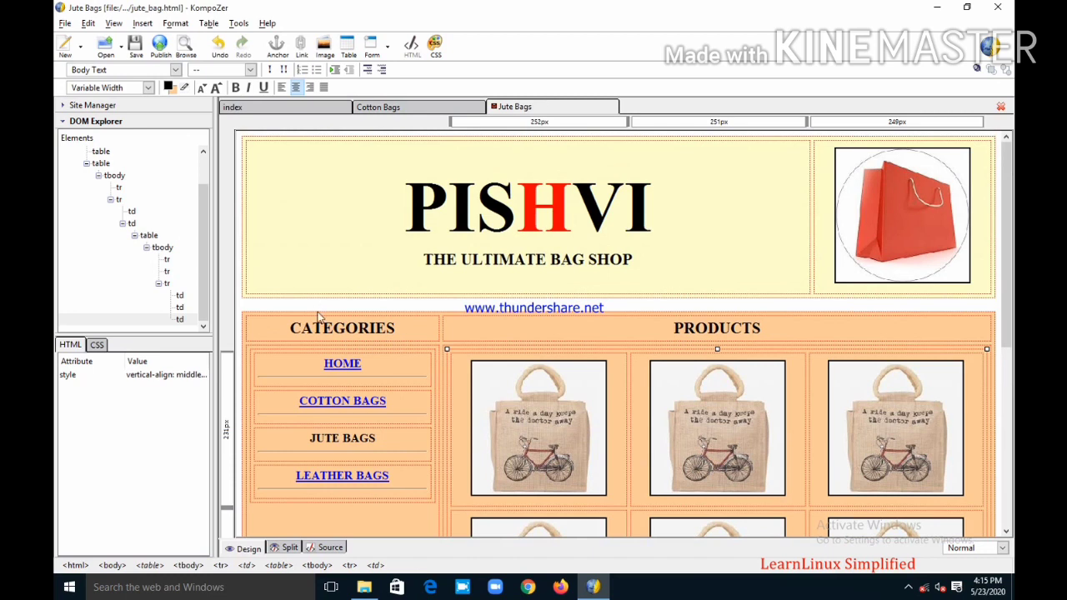
double_click(323, 200)
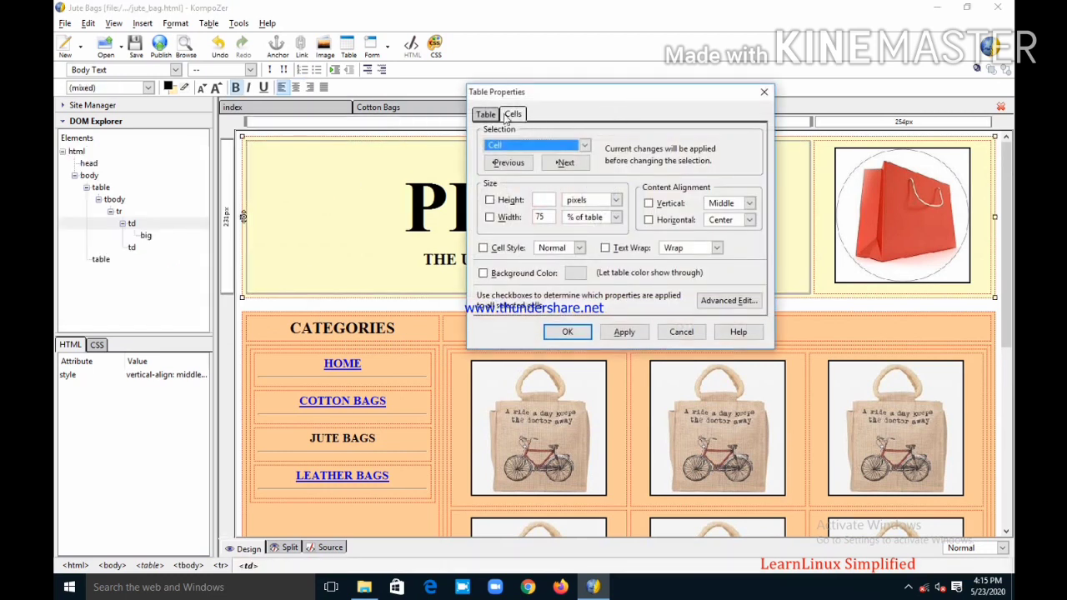
left_click(485, 114)
left_click(567, 279)
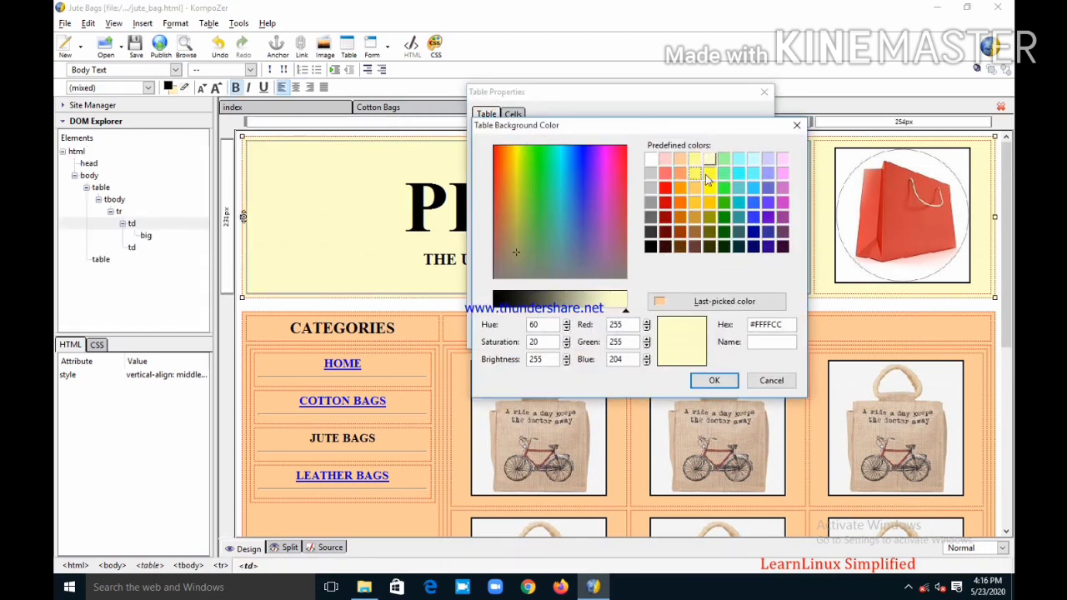
left_click(767, 159)
left_click(714, 380)
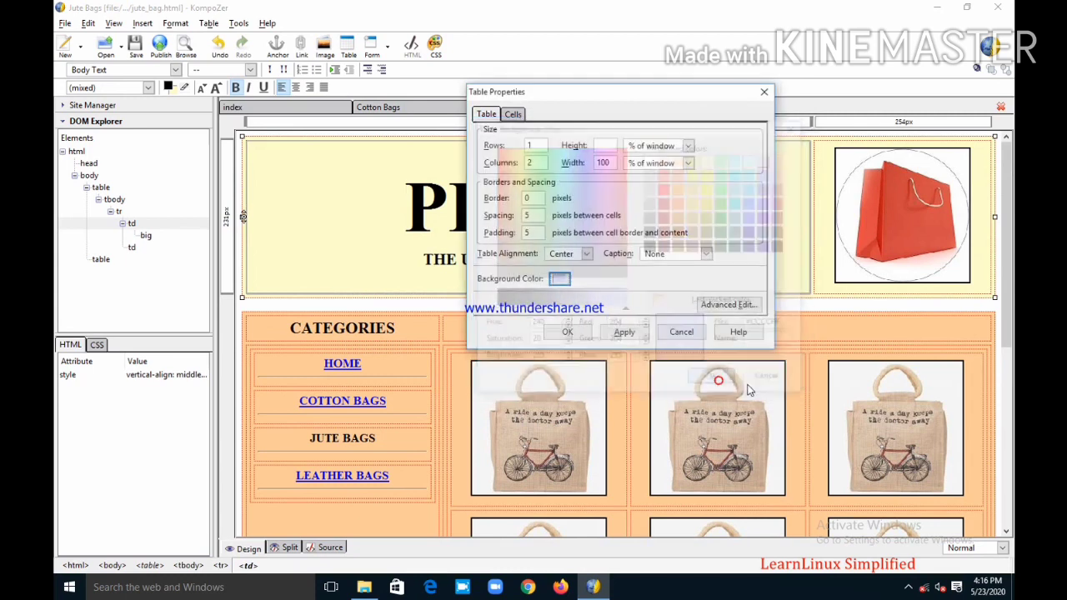
left_click(624, 332)
left_click(571, 332)
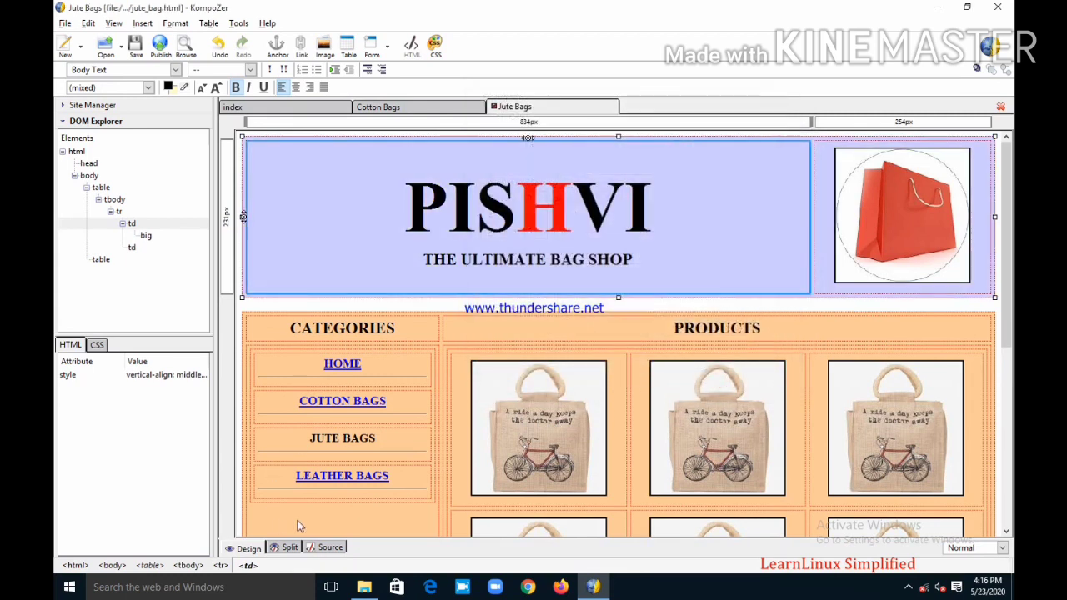
Save the jute page and open the leather_bag HTML file.
left_click(135, 46)
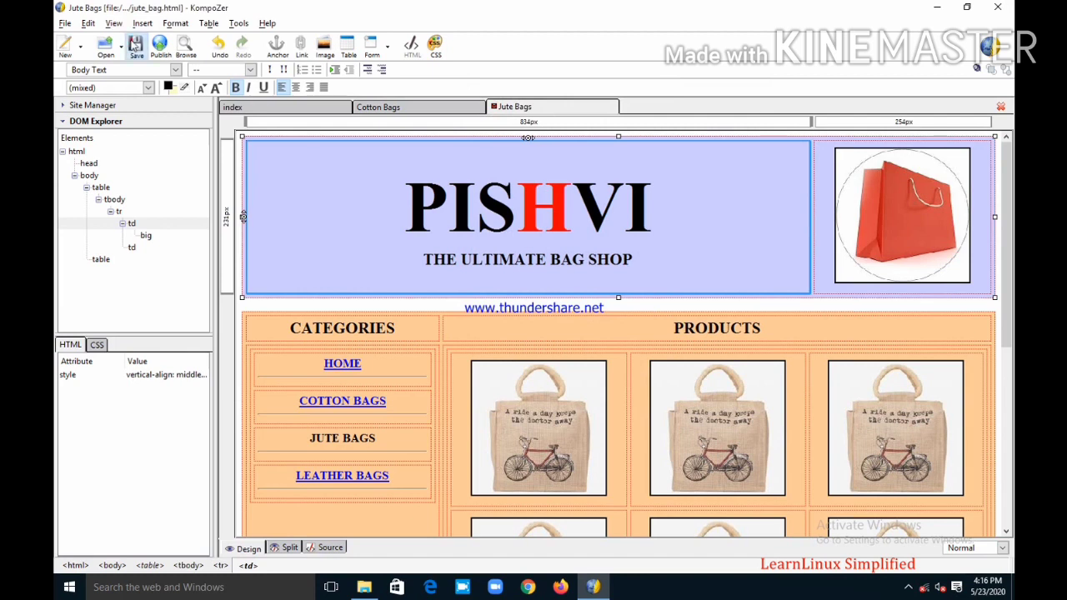
left_click(106, 46)
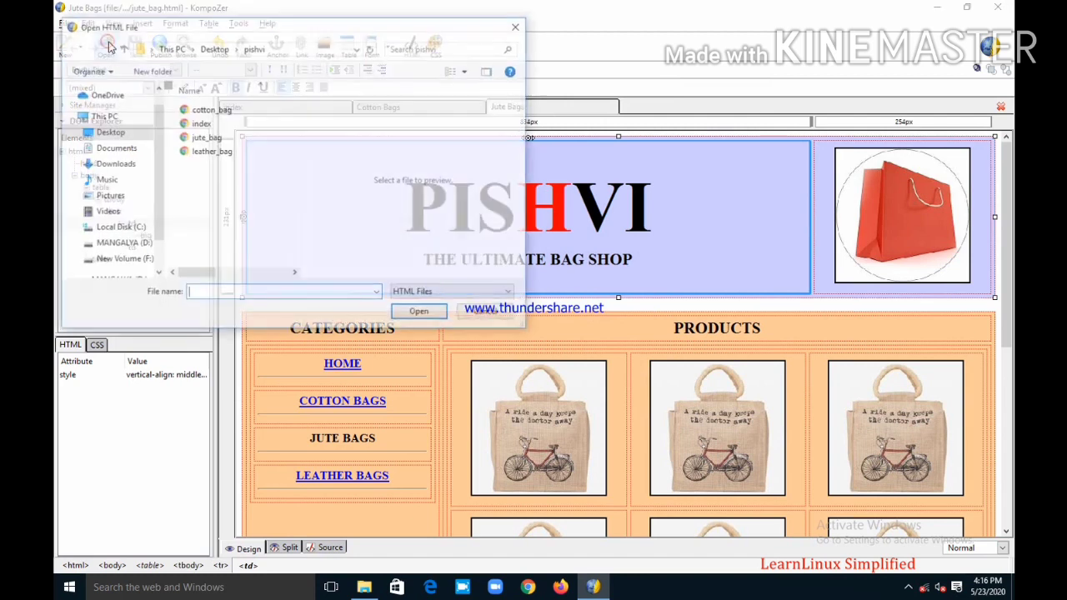
double_click(202, 153)
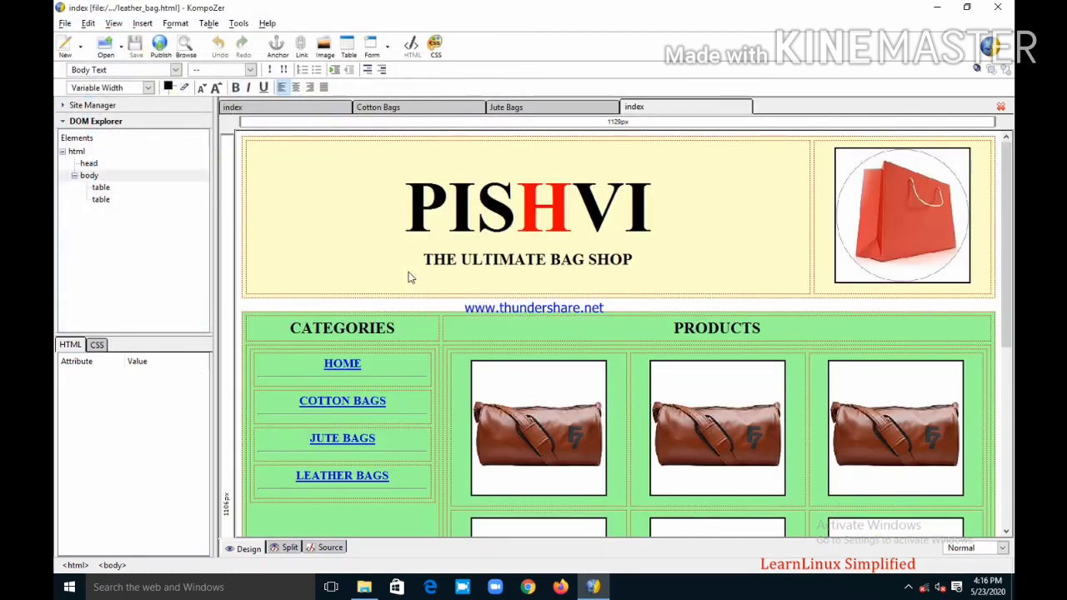
Set the background color of the leather page's PISHVI header table to silver (#C0C0C0).
double_click(352, 240)
left_click(485, 114)
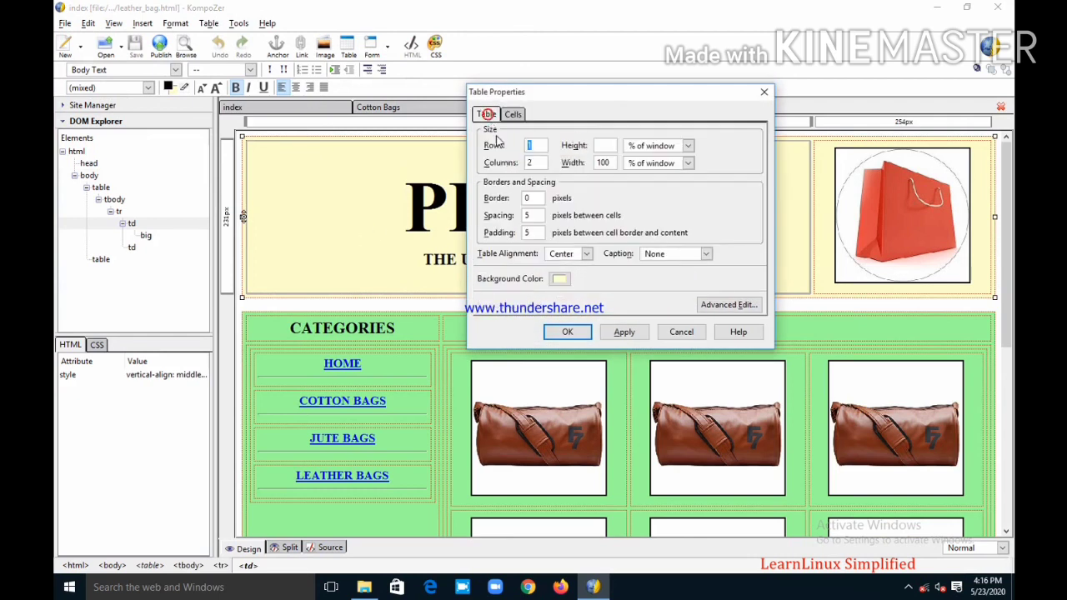
left_click(564, 279)
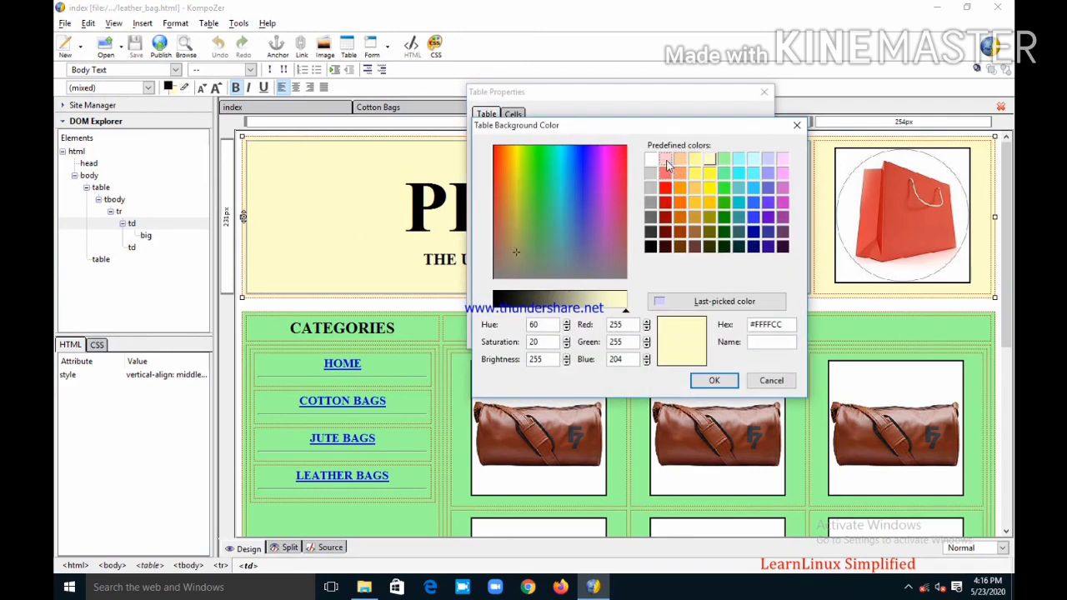
left_click(665, 159)
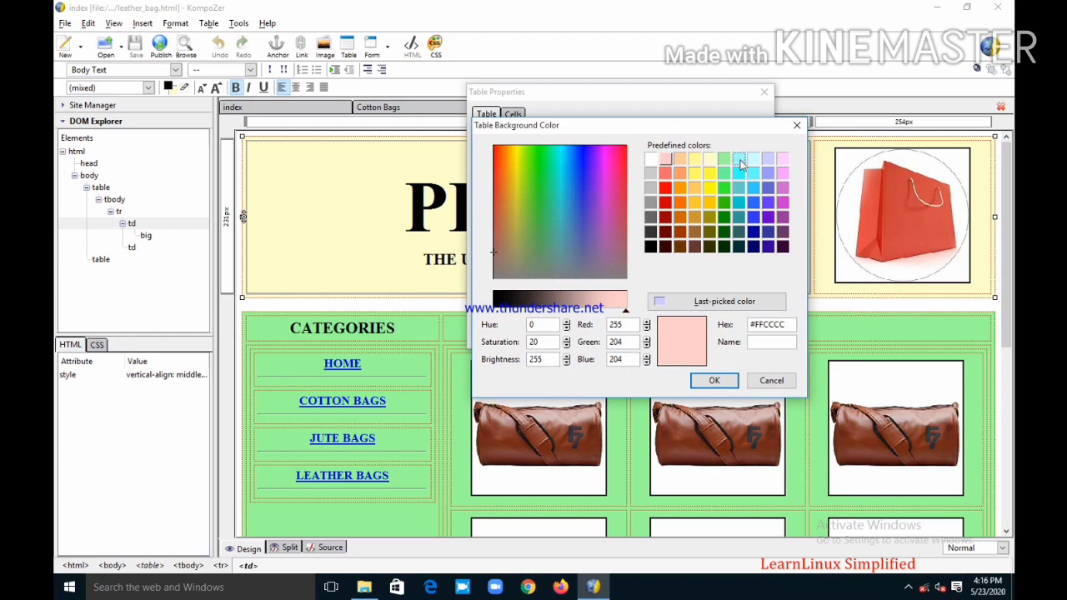
left_click(783, 174)
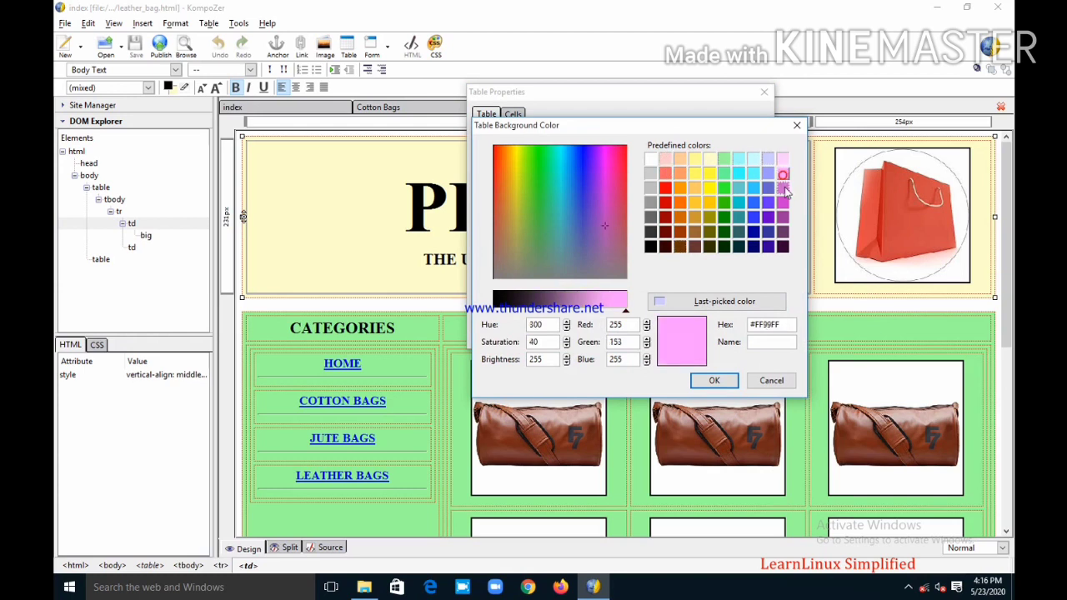
left_click(650, 184)
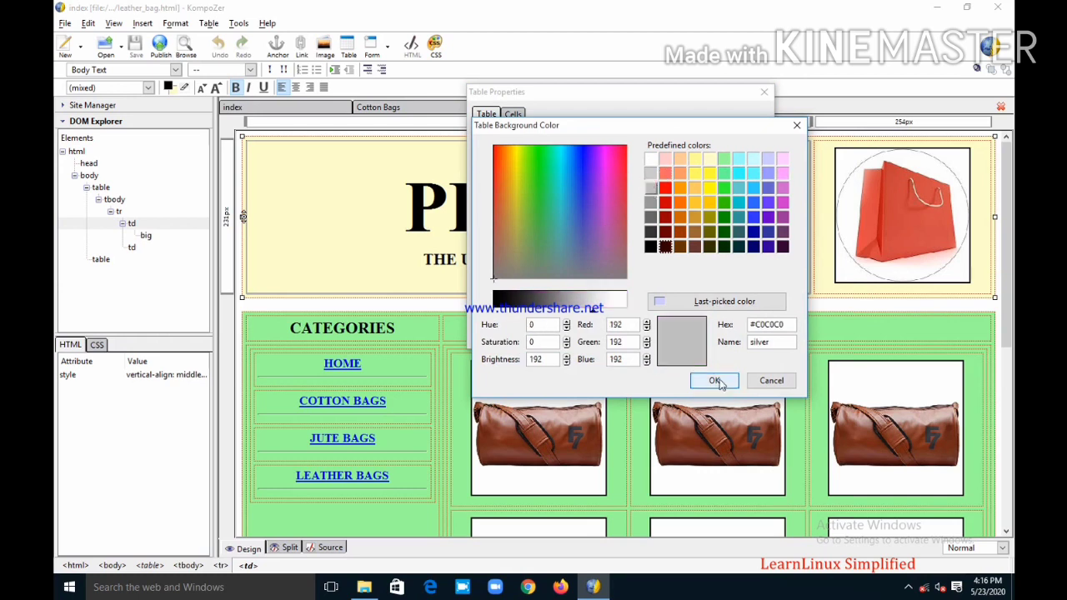
left_click(714, 380)
left_click(626, 331)
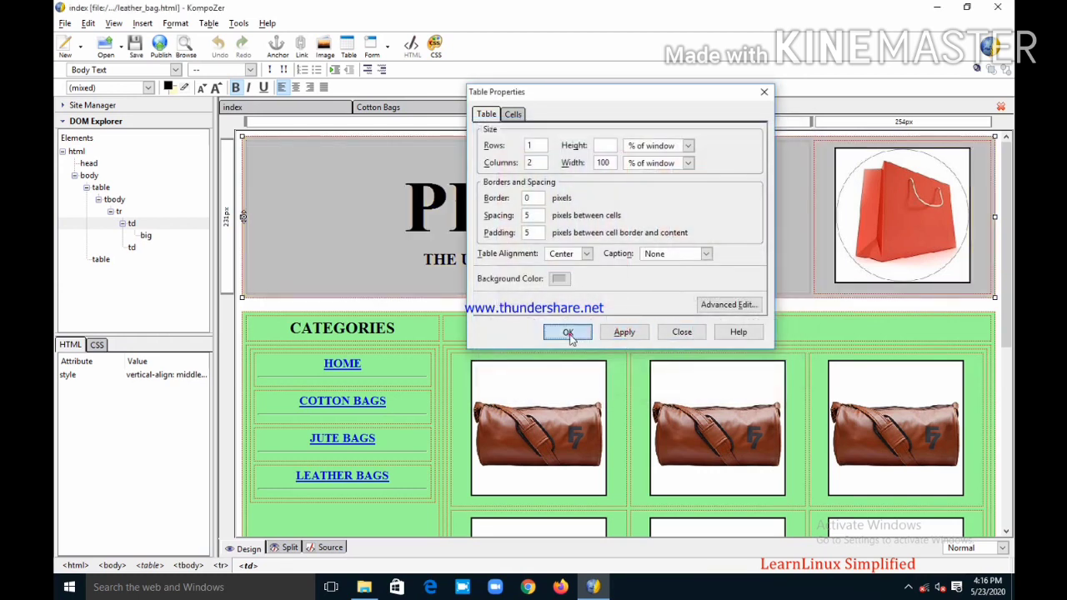
left_click(568, 332)
Set the background color of the leather page's categories and products table to light orange.
double_click(270, 338)
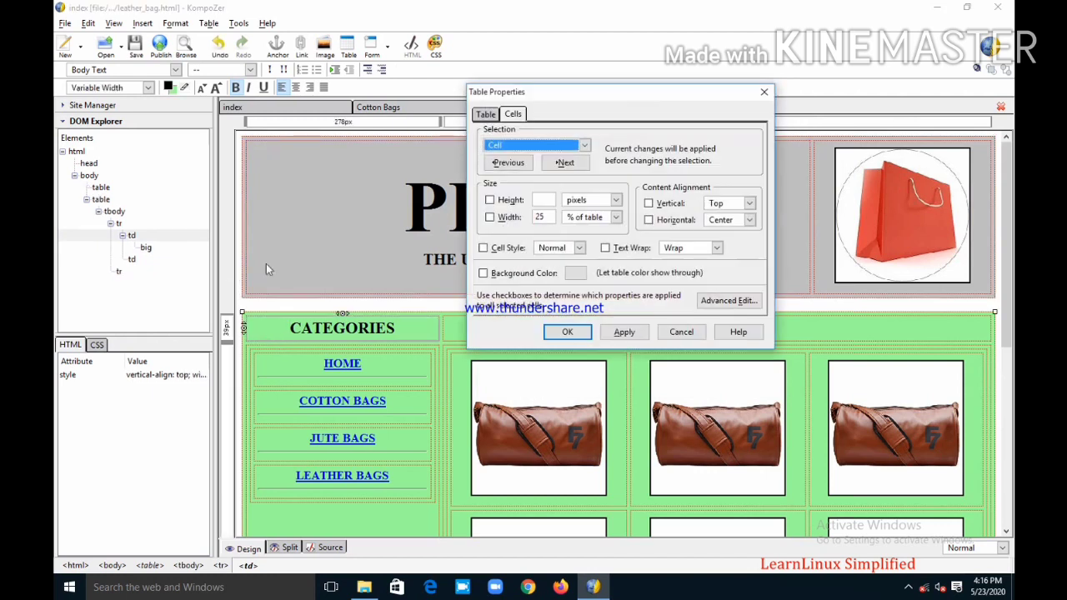
left_click(488, 114)
left_click(558, 278)
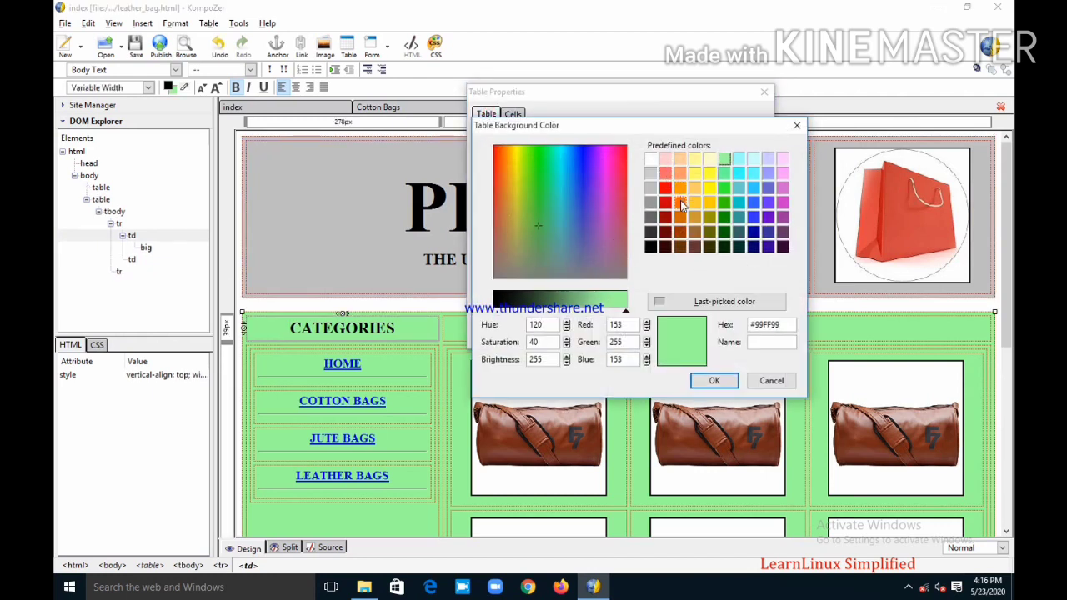
left_click(680, 187)
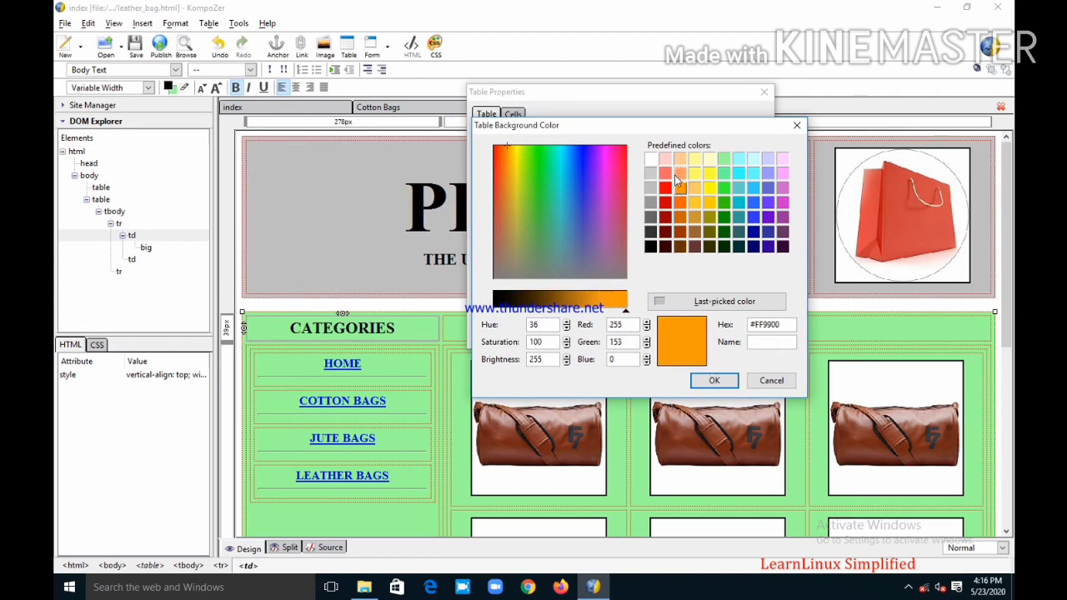
left_click(680, 159)
left_click(714, 380)
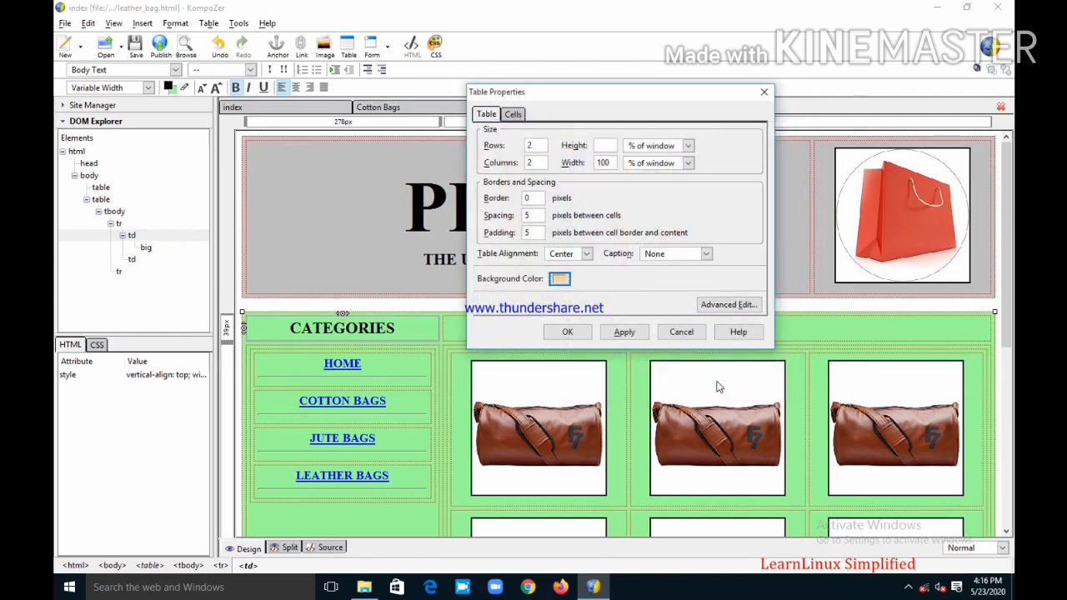
left_click(625, 331)
left_click(566, 332)
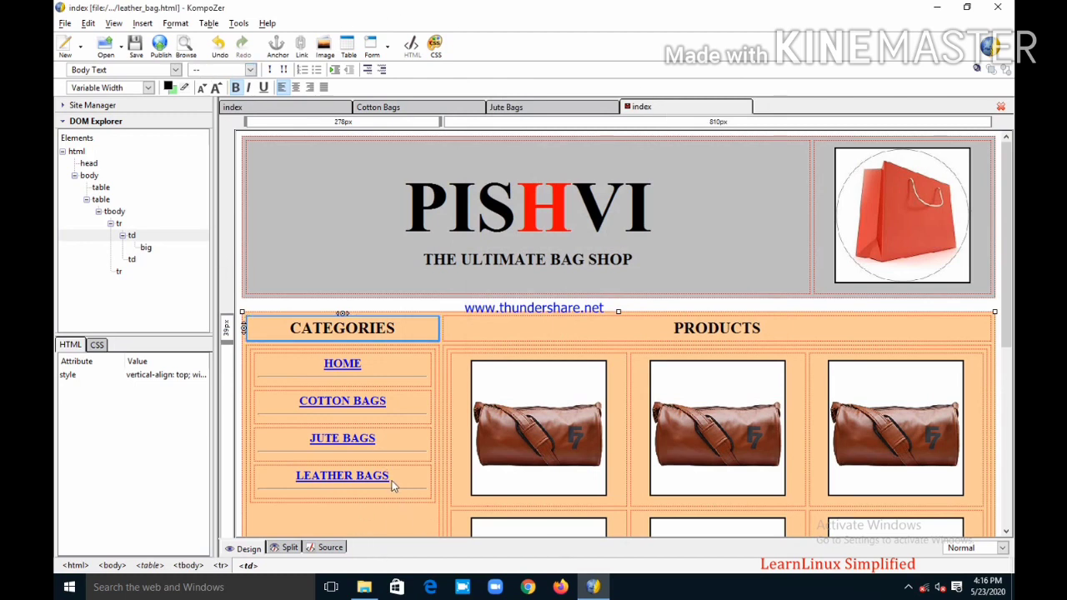
Remove the link from the LEATHER BAGS entry in the leather page's categories list.
left_click_drag(389, 475, 294, 476)
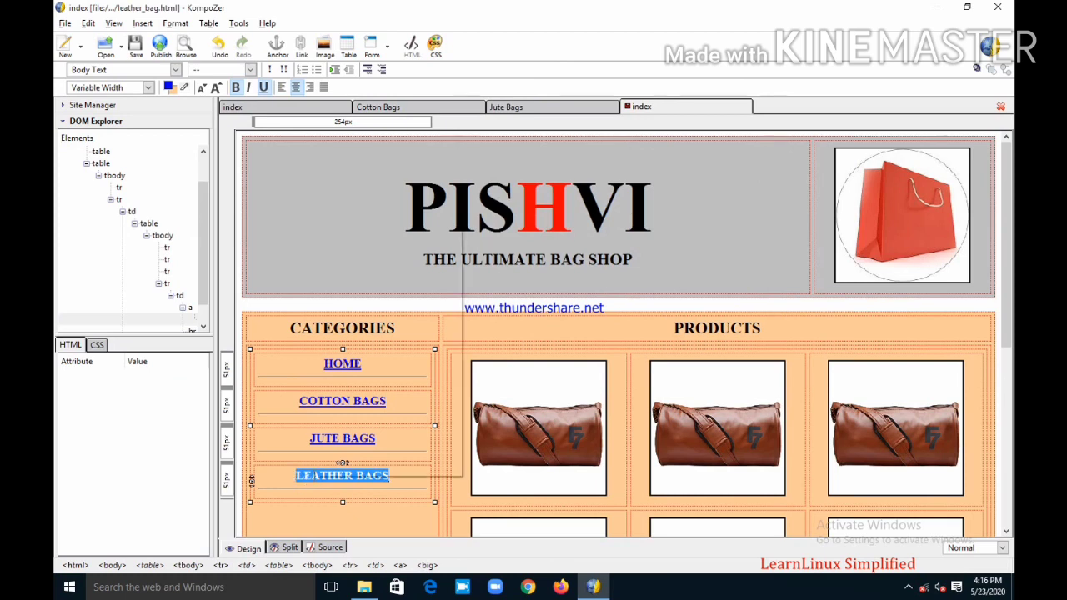
right_click(314, 481)
left_click(368, 354)
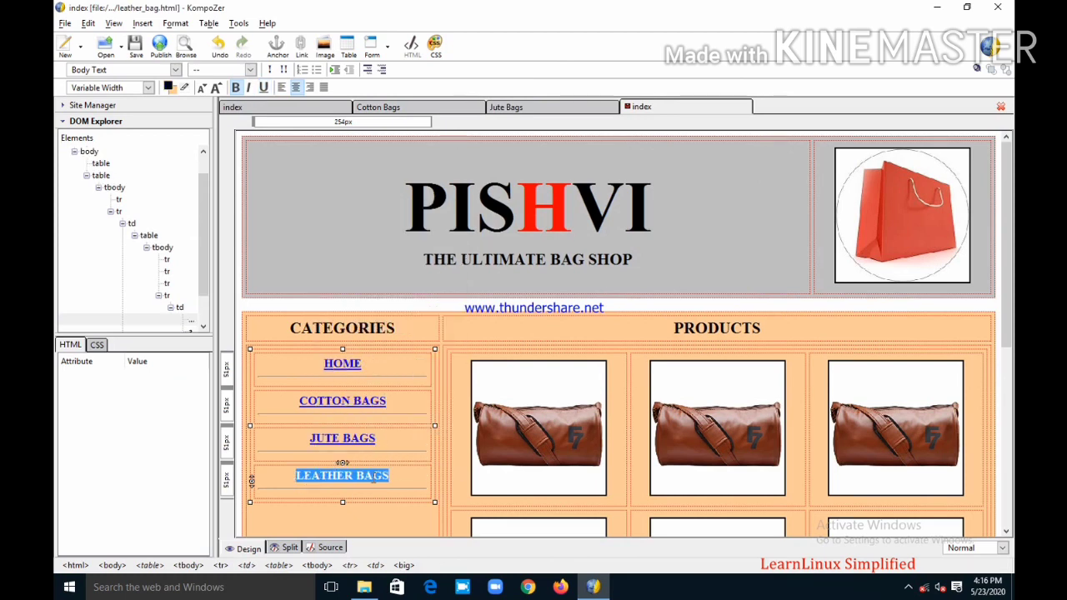
Set the leather page's title to "Leather Bags" in the page properties.
left_click(175, 23)
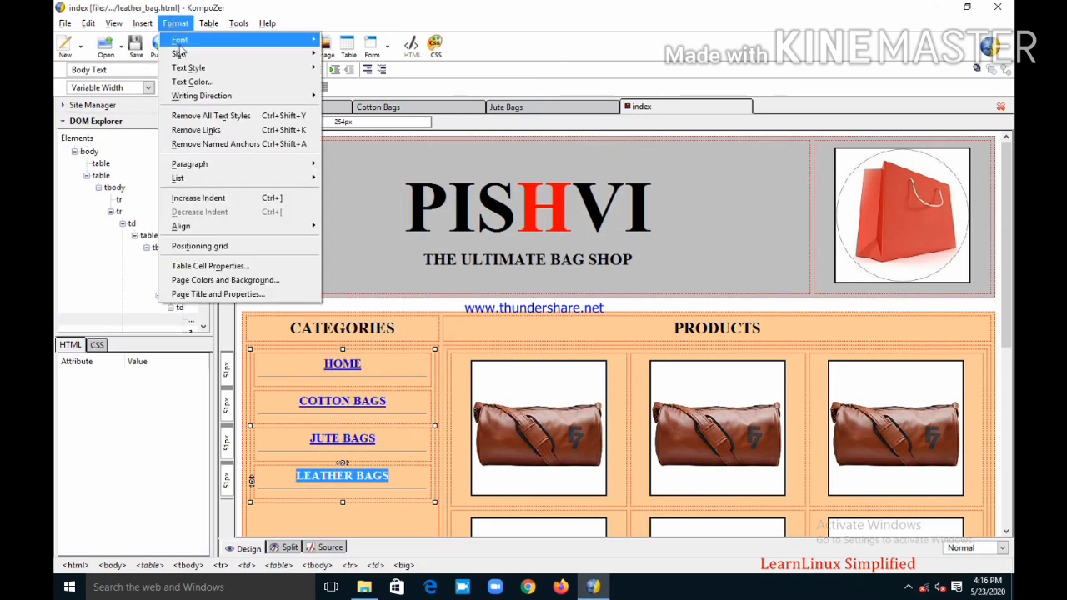
left_click(216, 294)
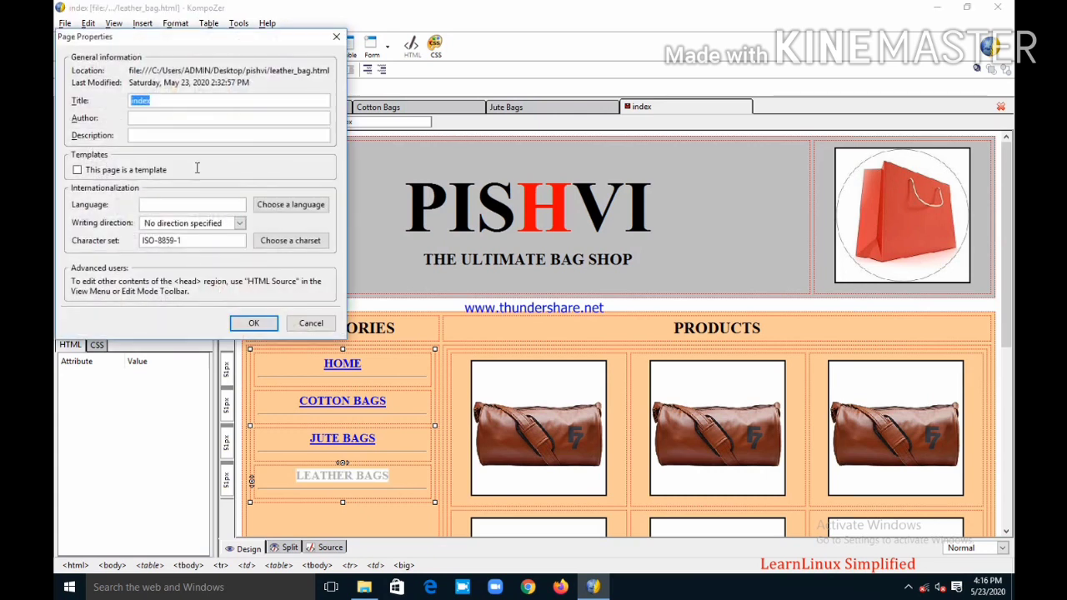
type("Leather Bags")
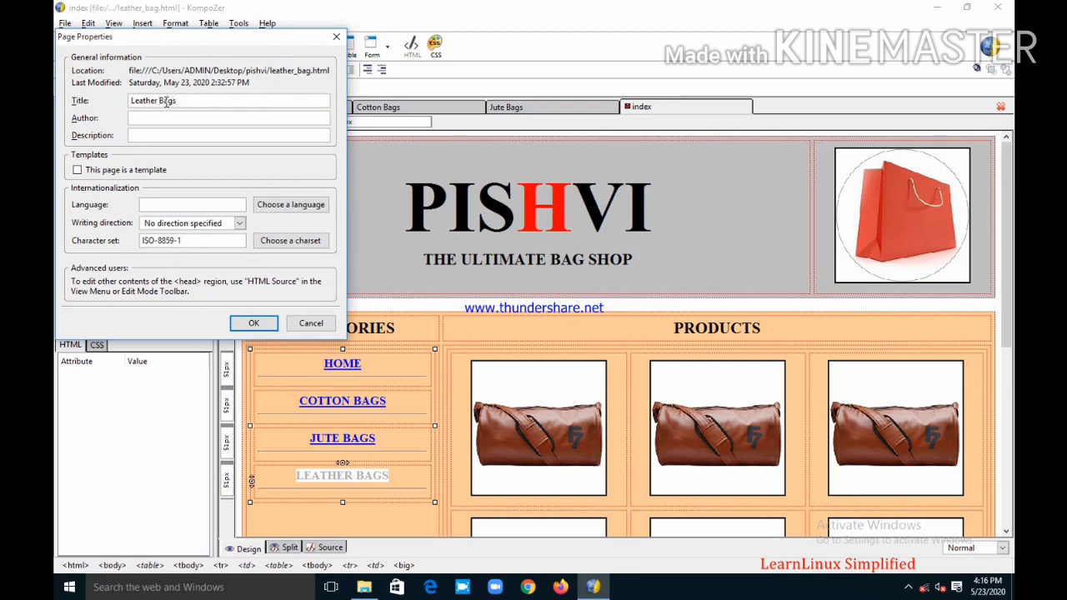
left_click(253, 323)
Save the leather page and close KompoZer.
scroll(619, 356, "down", 3)
left_click(594, 332)
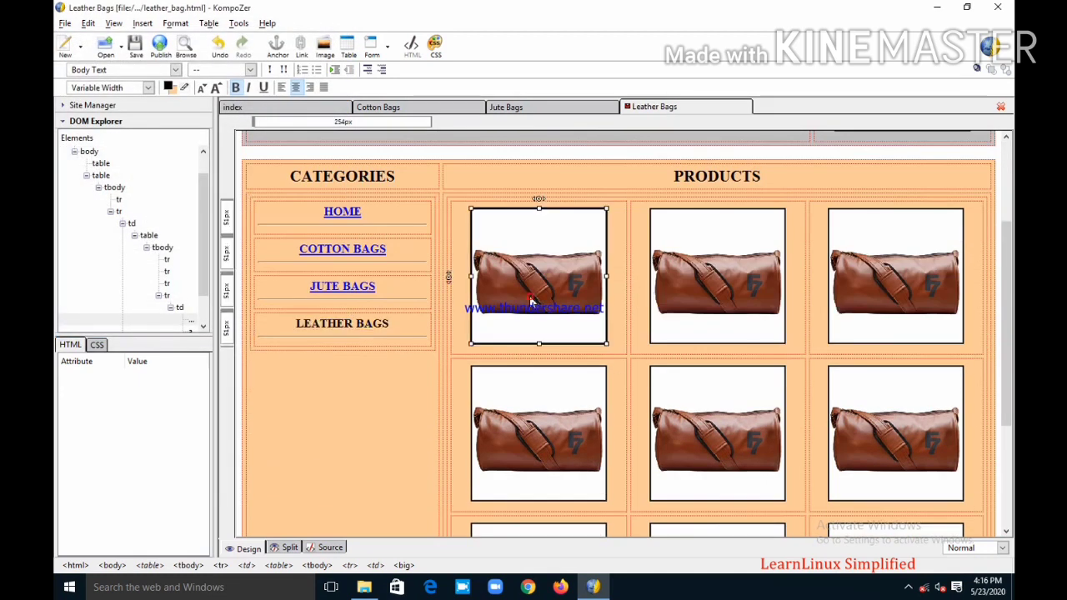
scroll(812, 312, "down", 4)
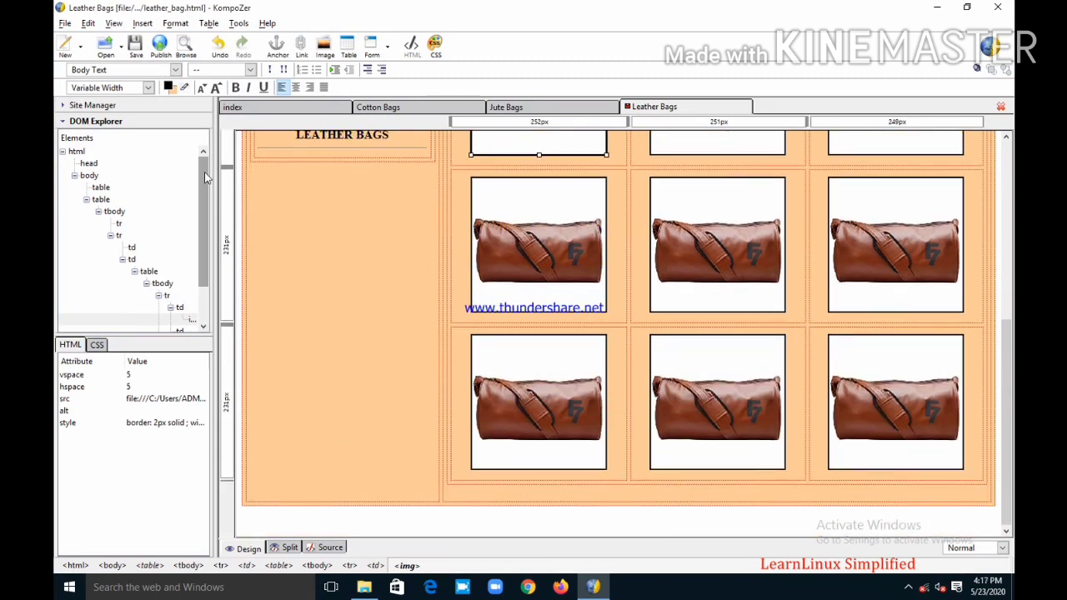
left_click(137, 49)
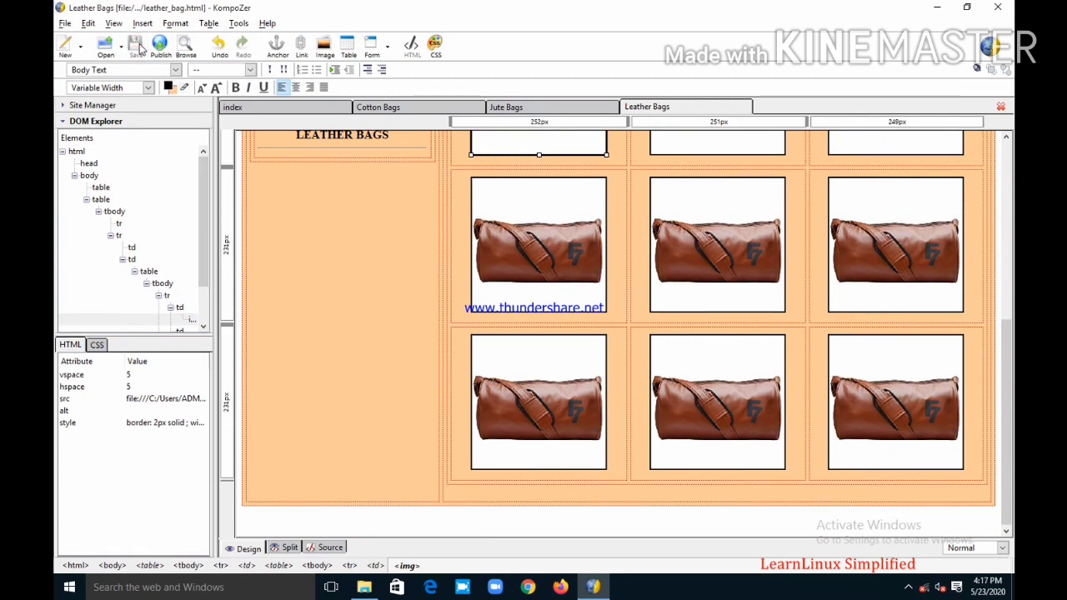
left_click(998, 8)
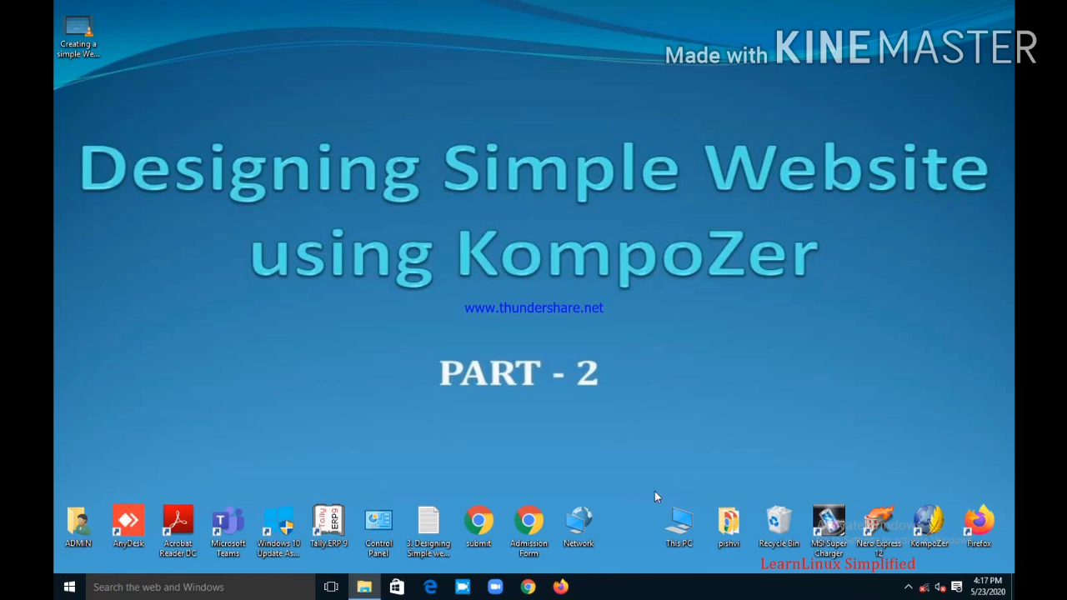
Open the index page from the pishvi folder on the desktop in the browser.
double_click(729, 524)
left_click(414, 47)
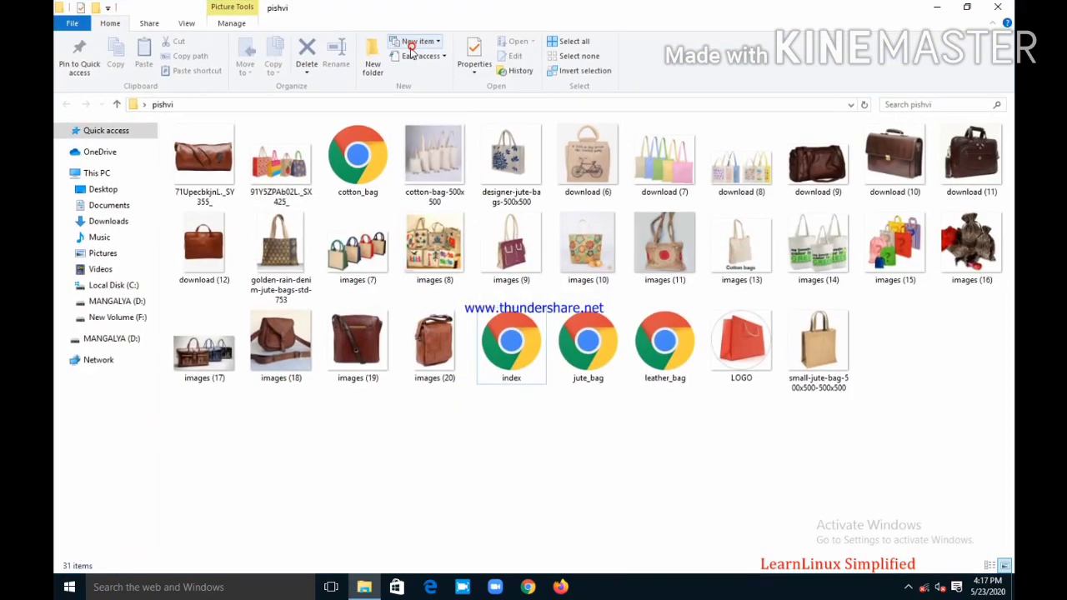
double_click(512, 349)
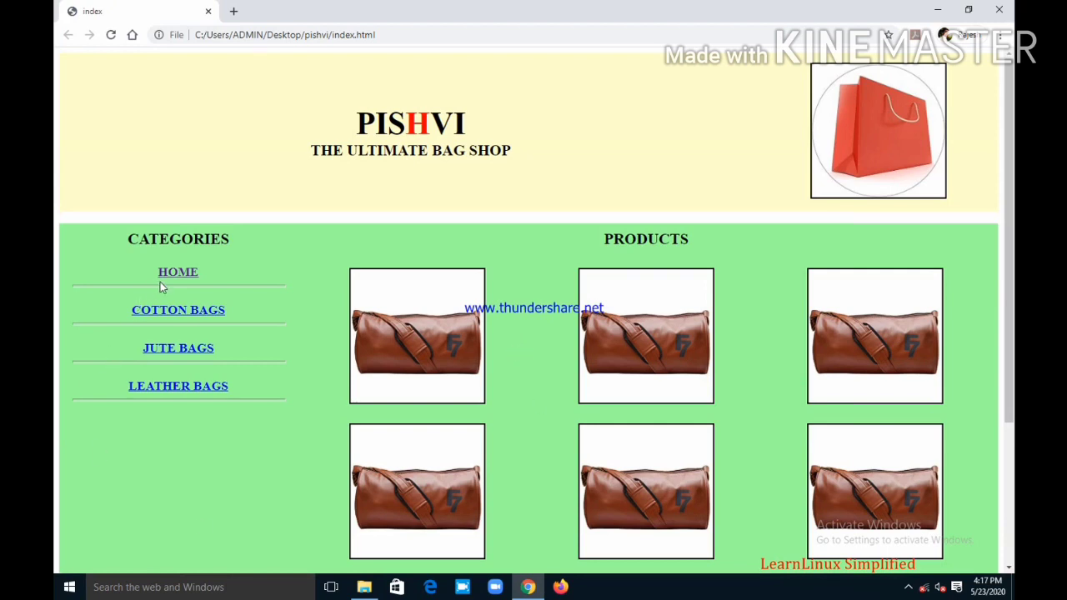
Test the Cotton Bags, Jute Bags, Leather Bags and Home links in turn, and close the browser.
left_click(176, 319)
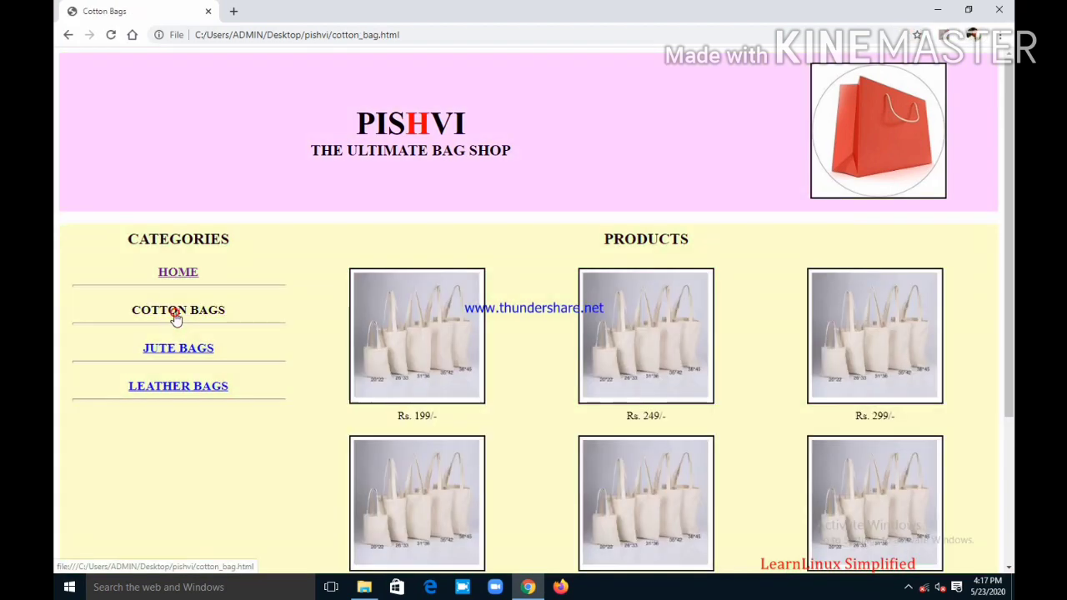
left_click(167, 356)
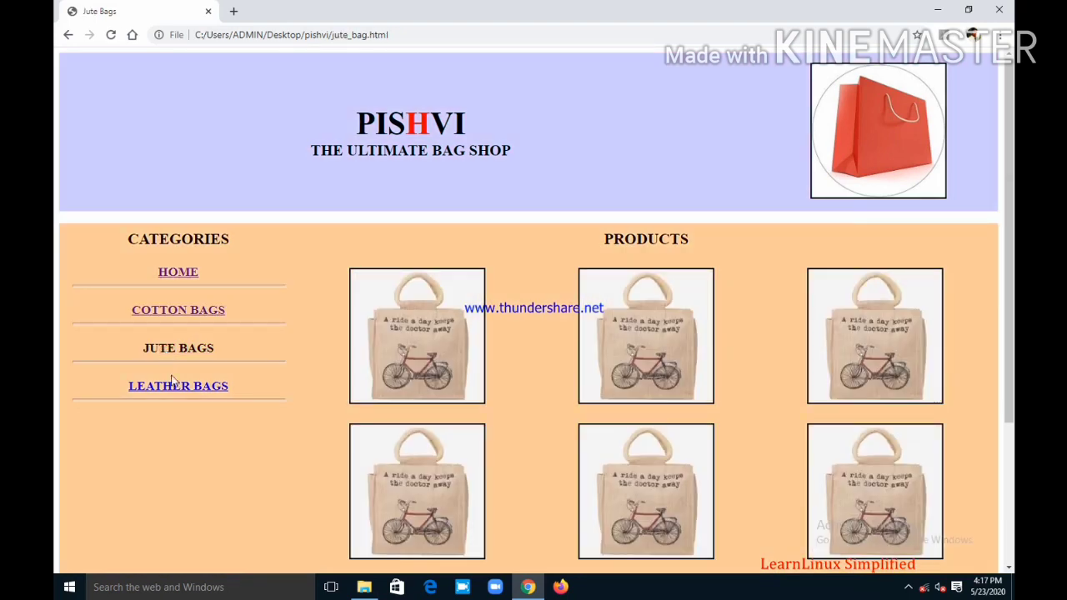
left_click(175, 390)
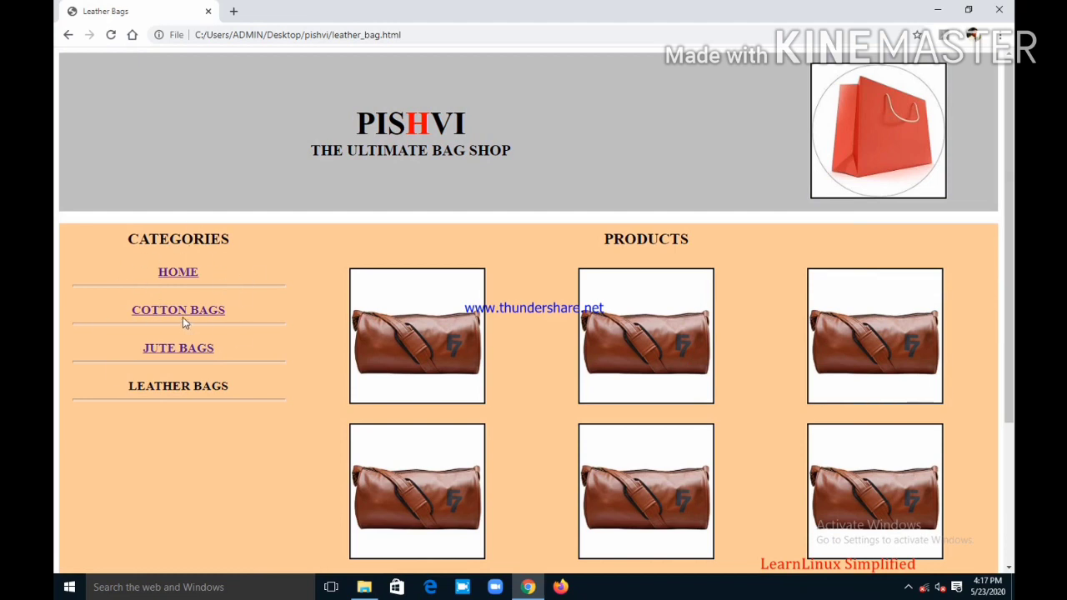
left_click(177, 275)
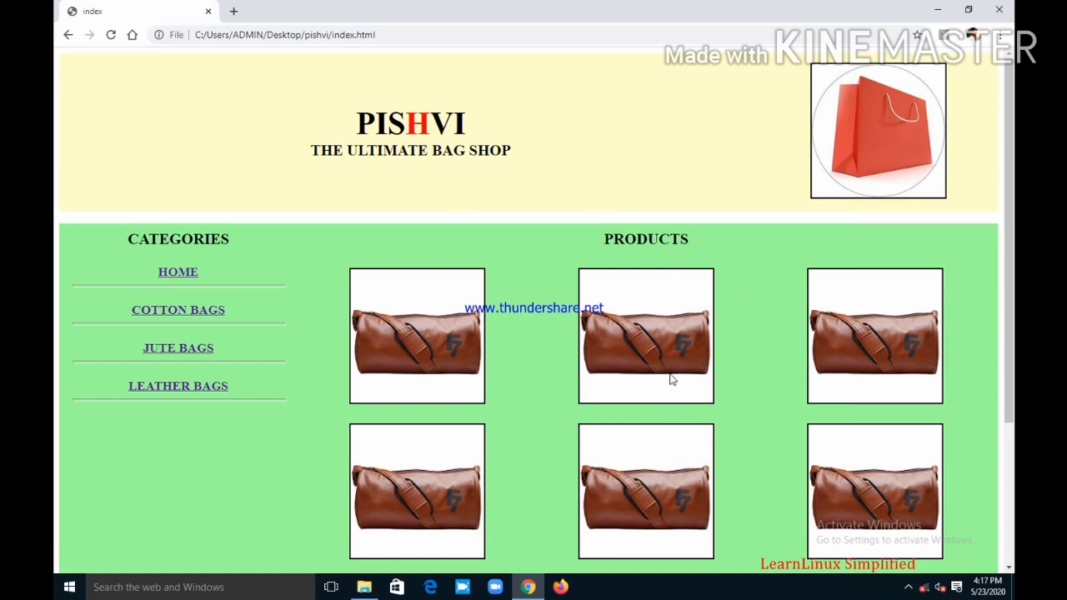
left_click(998, 9)
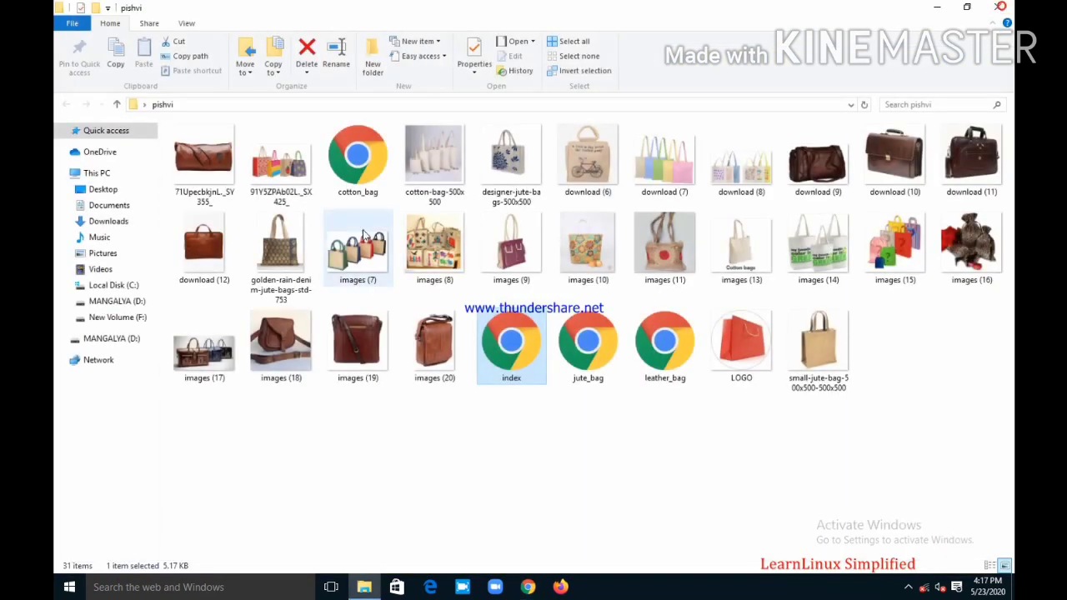
right_click(511, 357)
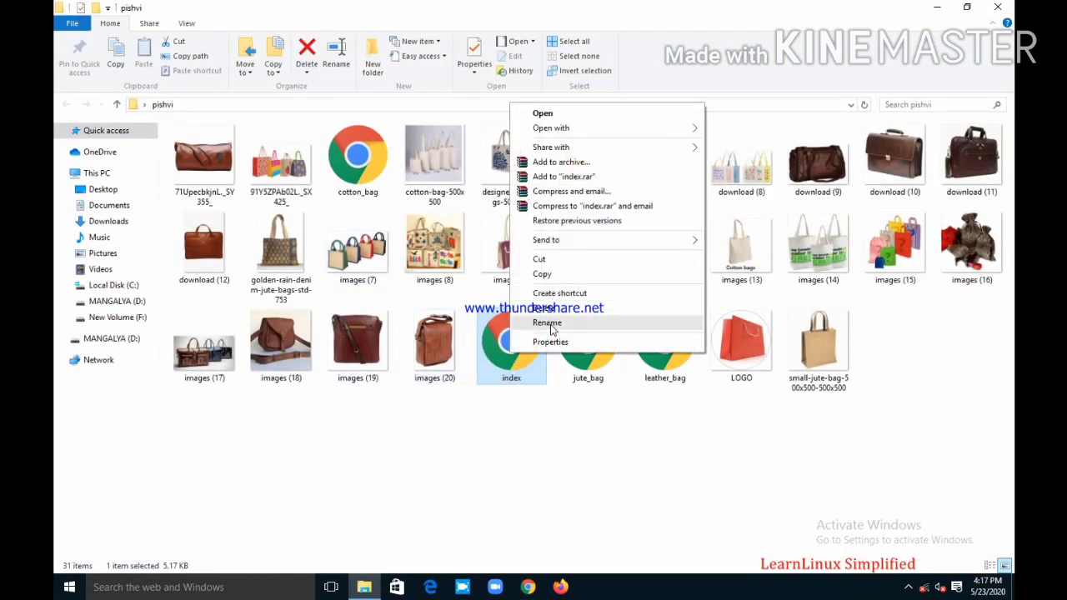
mouse_move(577, 131)
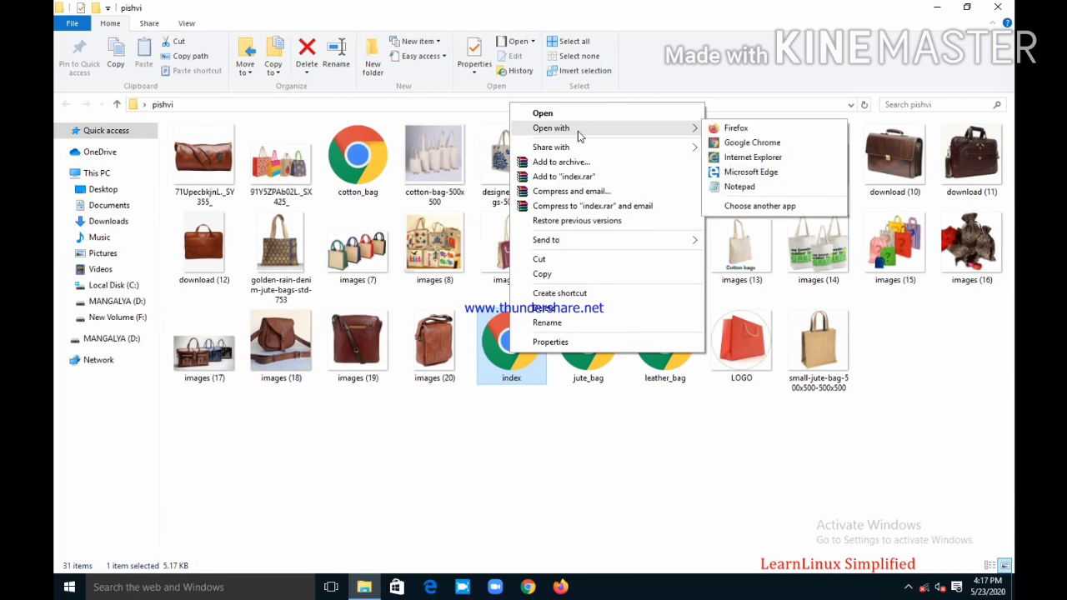
left_click(664, 477)
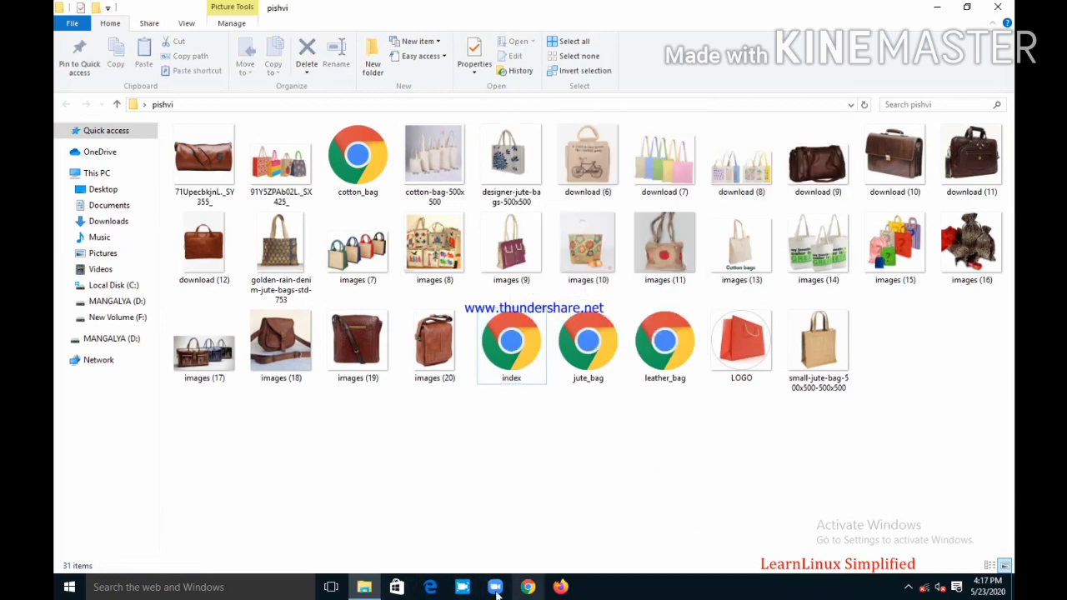
Minimize the pishvi folder, start KompoZer and open the index HTML file.
left_click(937, 8)
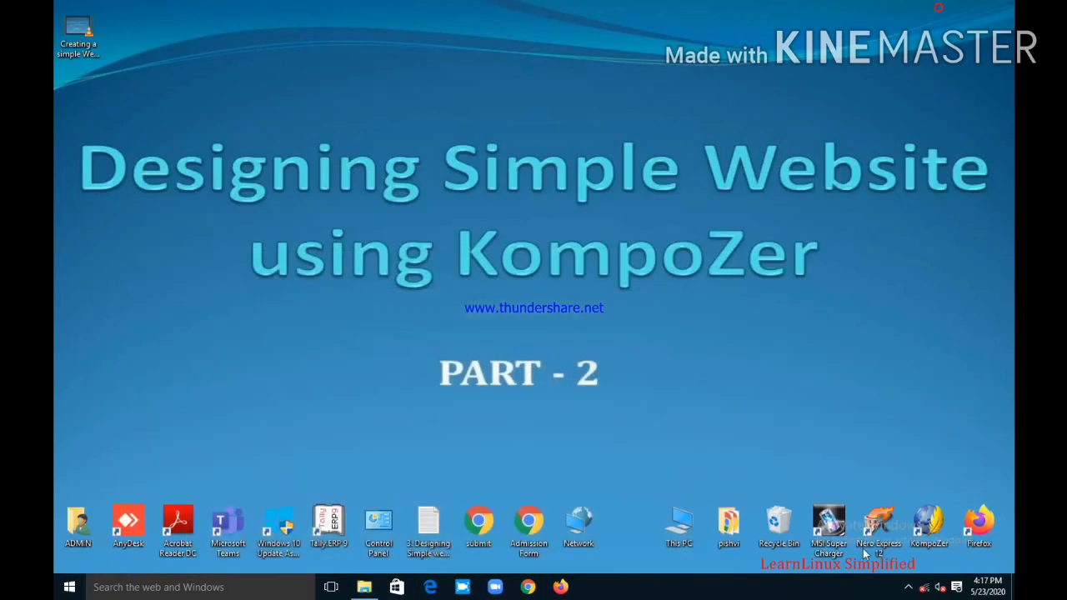
double_click(930, 524)
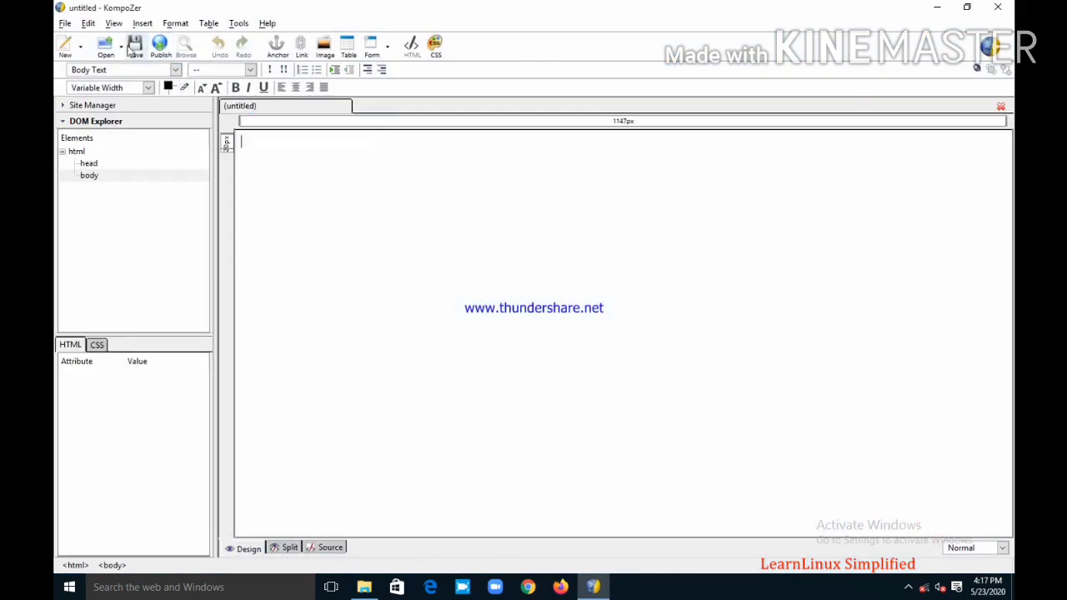
left_click(105, 46)
left_click(198, 125)
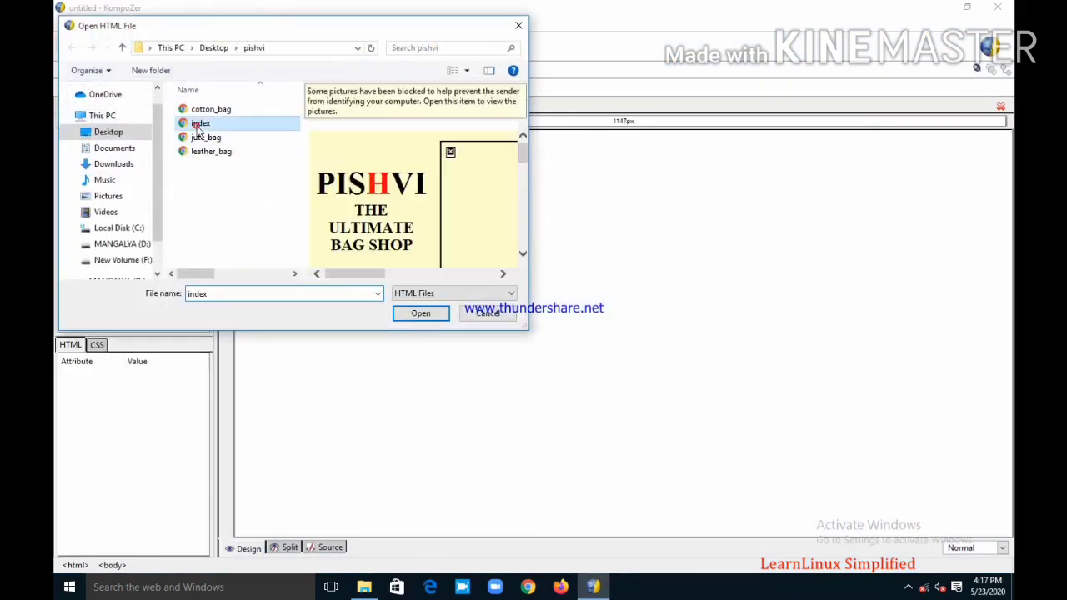
left_click(420, 314)
Replace the PRODUCTS heading on the index page with OFFERS.
left_click_drag(760, 330, 656, 325)
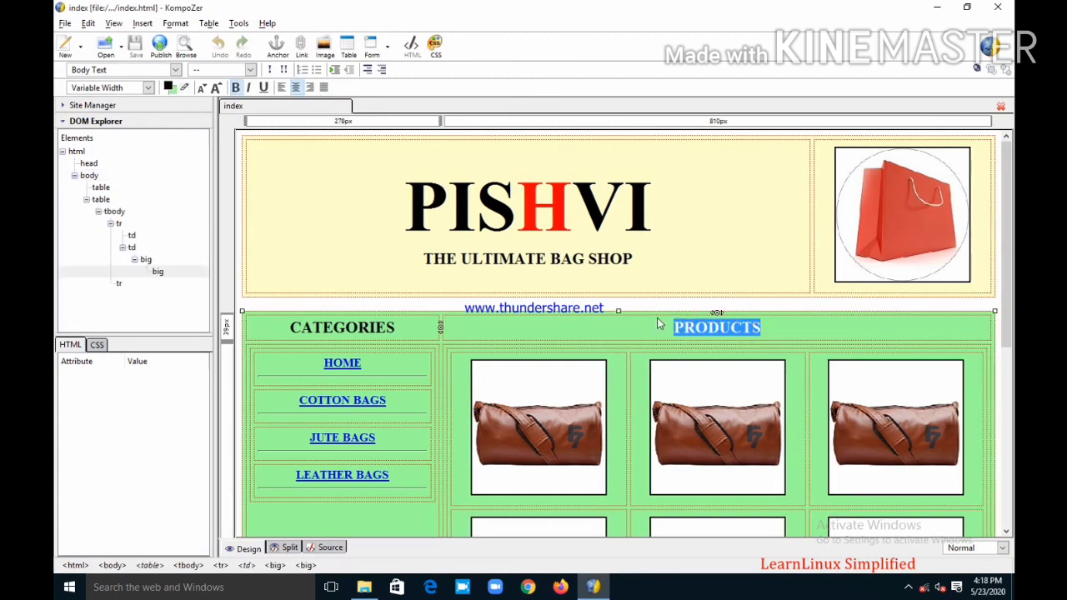
key("Delete")
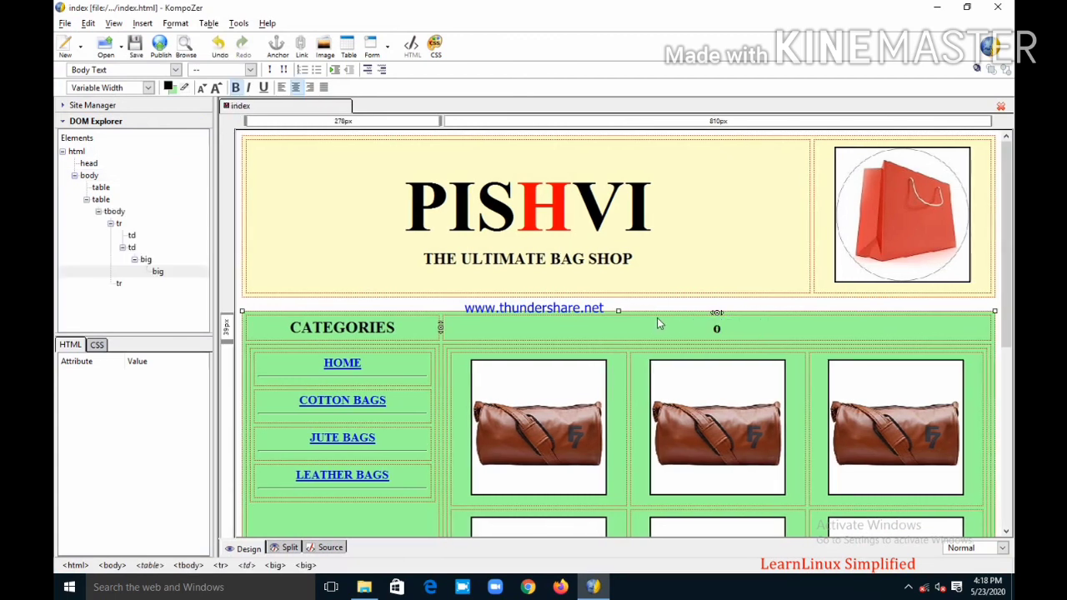
type("OFFERS")
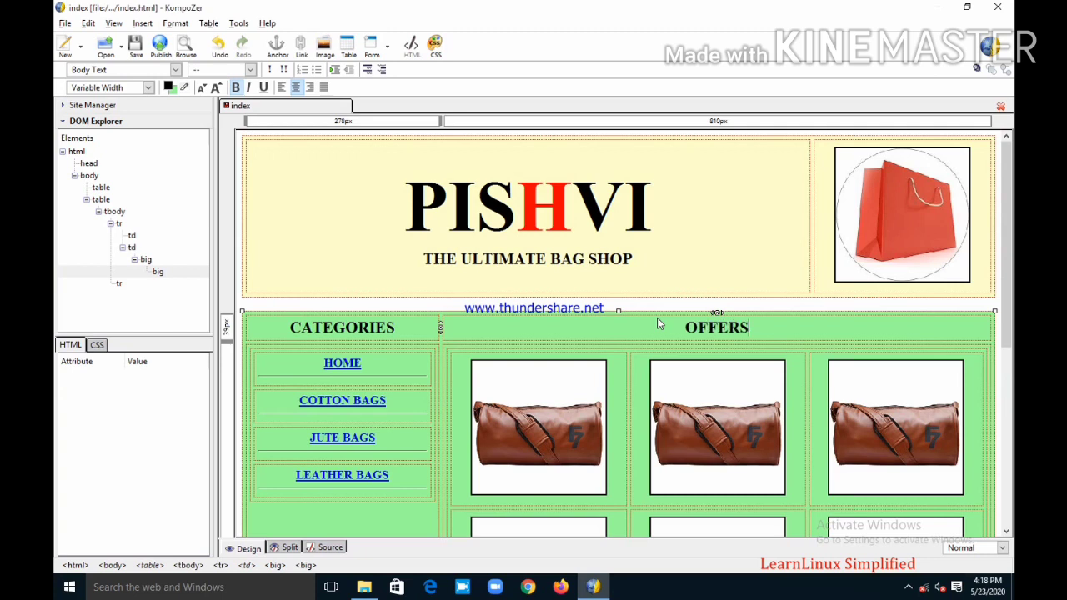
Delete the three bag images from the first row of the table under the OFFERS heading.
left_click(594, 409)
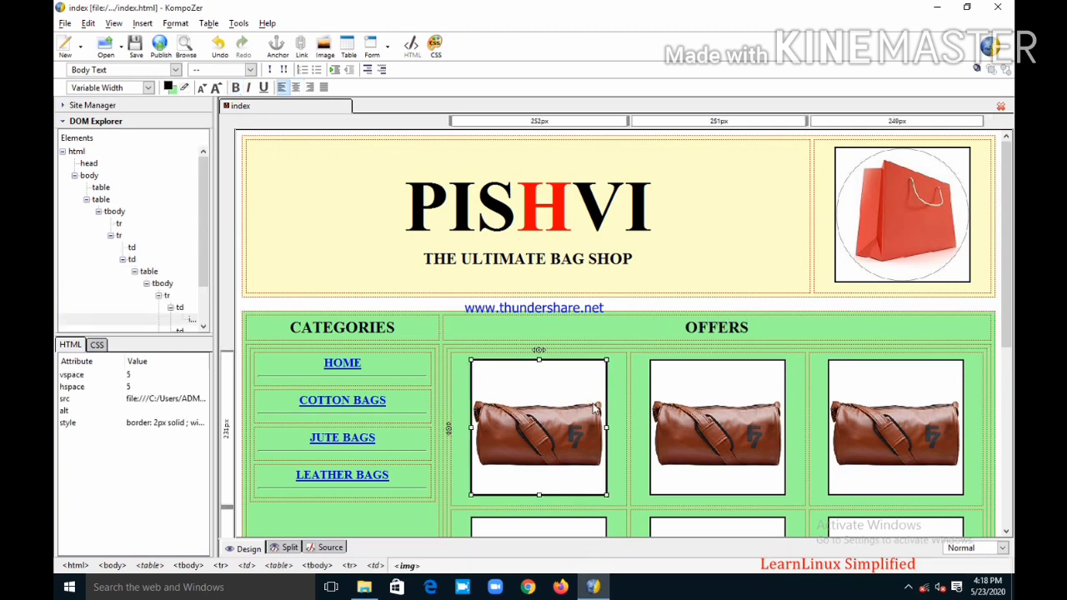
key("Delete")
left_click(683, 417)
key("Delete")
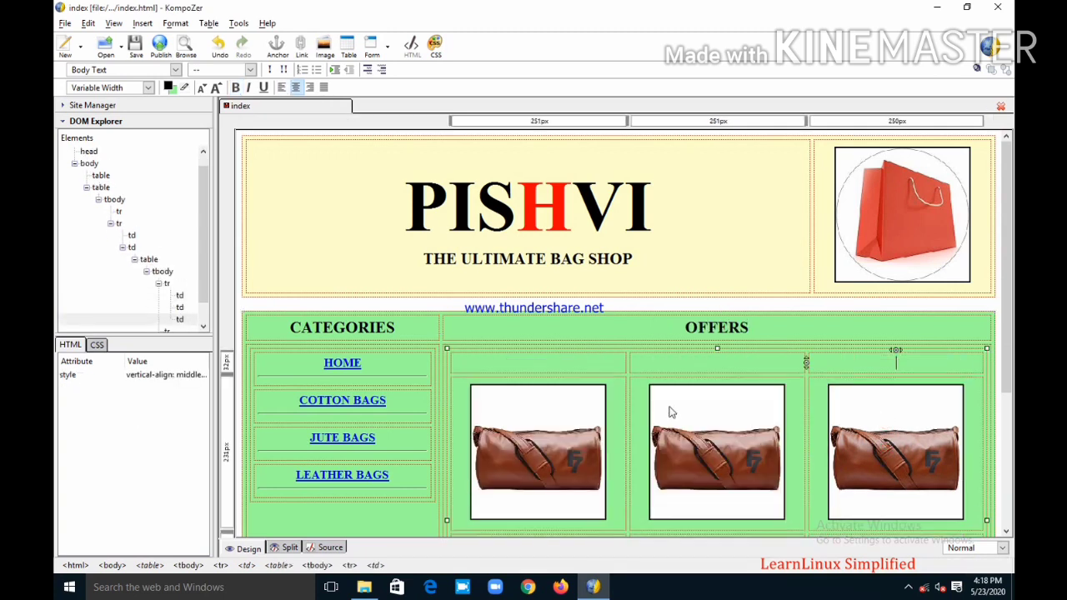
Delete the three bag images from the second row of the table under the OFFERS heading.
scroll(672, 412, "down", 1)
left_click(561, 419)
key("Delete")
left_click(697, 416)
key("Delete")
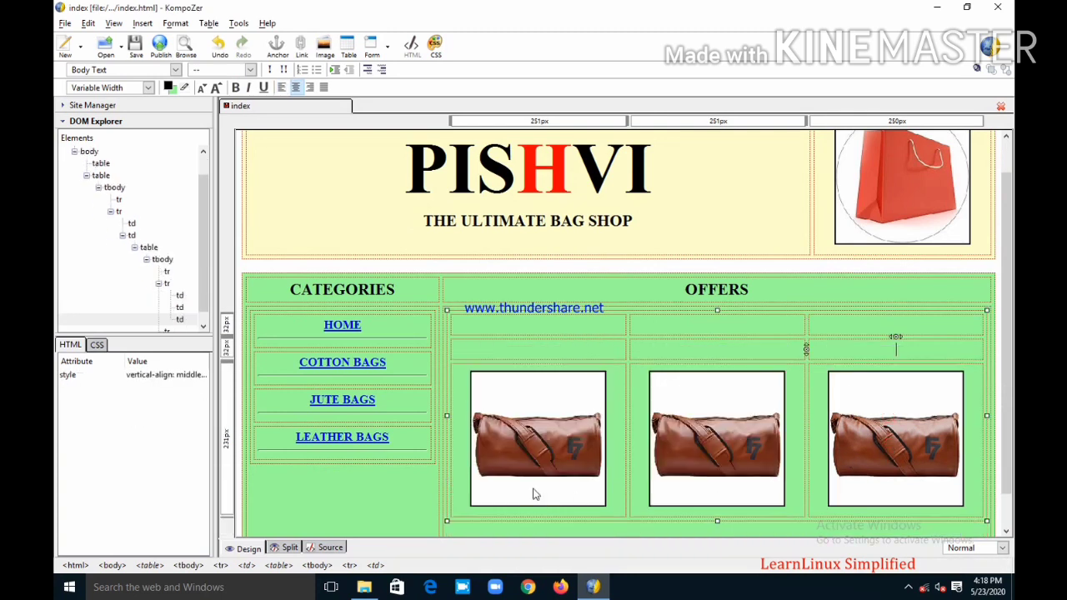
Delete the three bag images from the last row under OFFERS and place the cursor in the middle cell of the table.
left_click(534, 493)
key("Delete")
left_click(667, 454)
key("Delete")
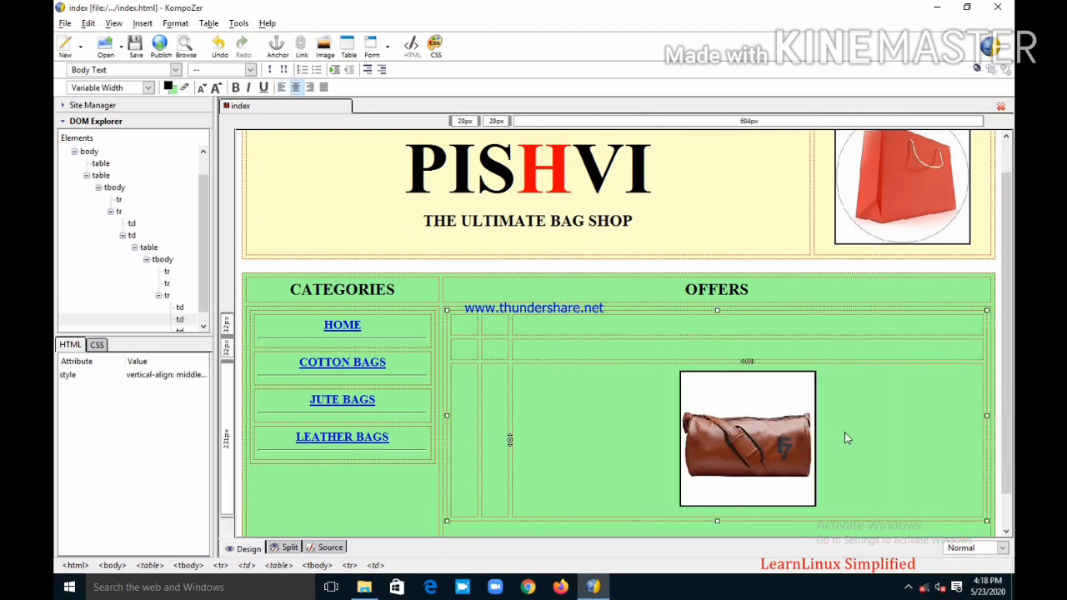
left_click(755, 439)
key("Delete")
left_click(649, 376)
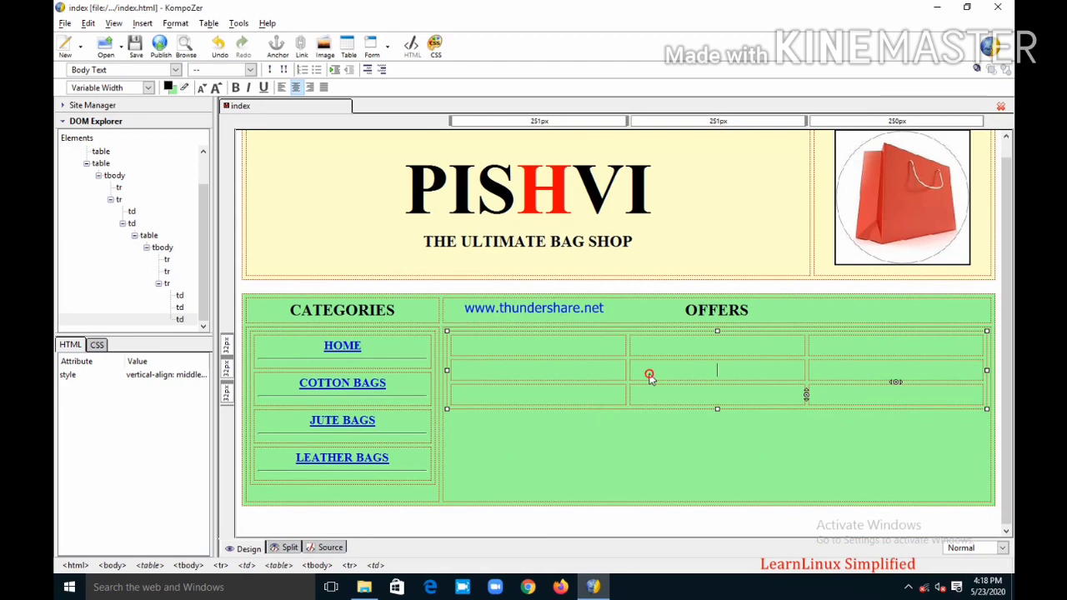
Delete the remaining rows of the empty three-column table under the OFFERS heading.
left_click(627, 371)
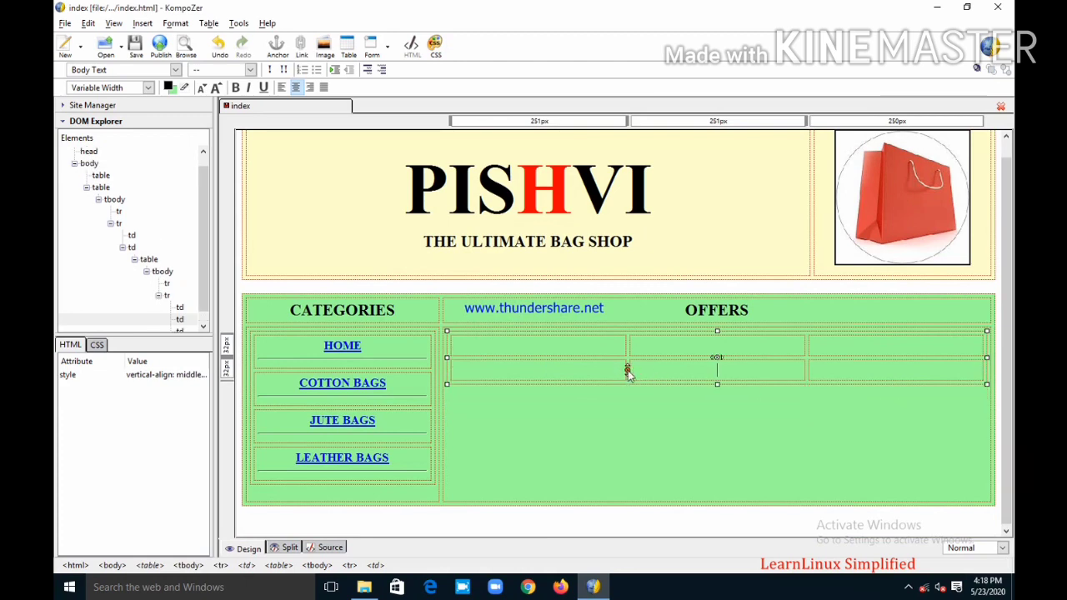
left_click(628, 371)
left_click(629, 345)
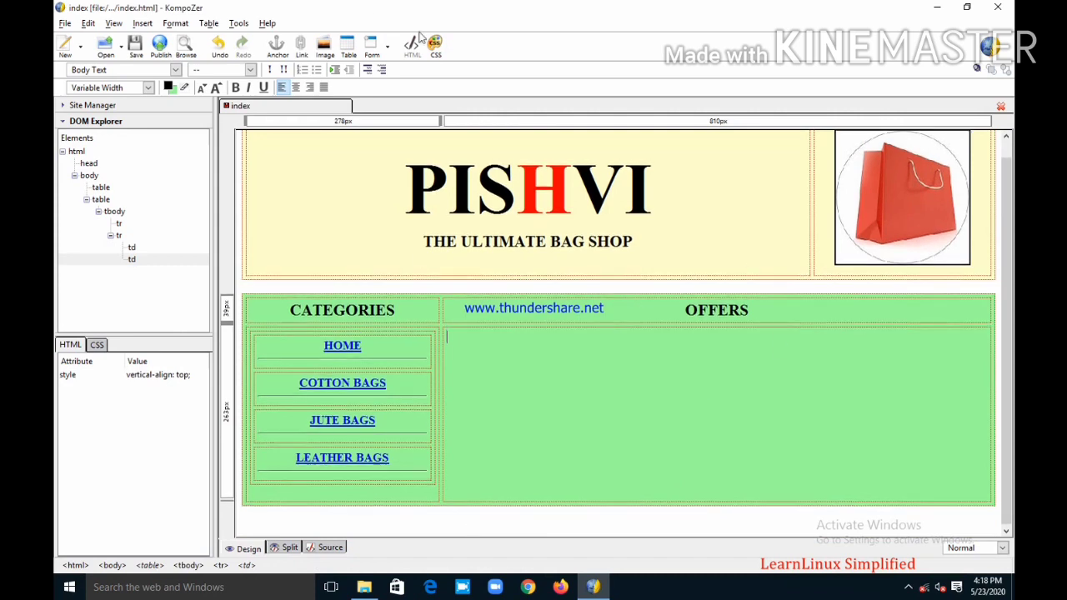
Start a bulleted list under OFFERS with the item "BUY 2 LEATHER BAGS AND GET 1 COTTON BAG FREE.".
left_click(316, 73)
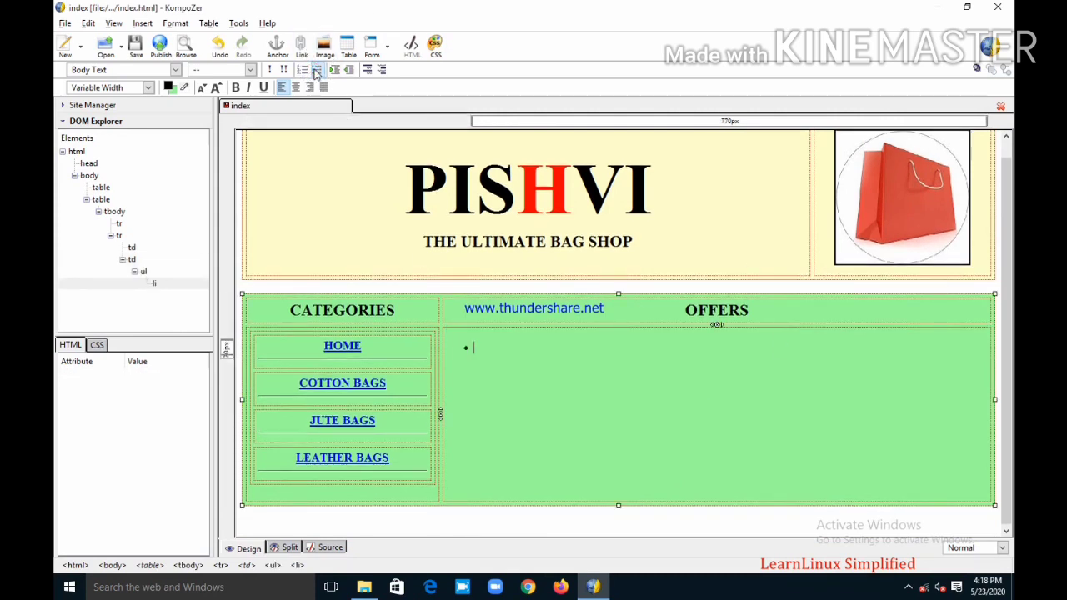
type("BUY 2 LEATHER BA")
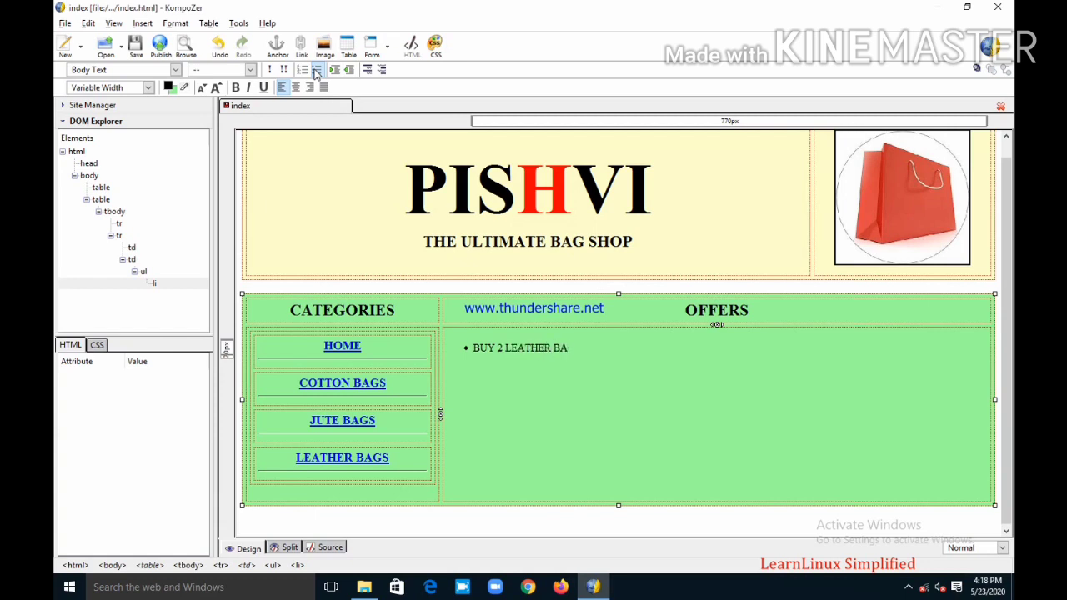
type("GS AND GET 1 COTTON")
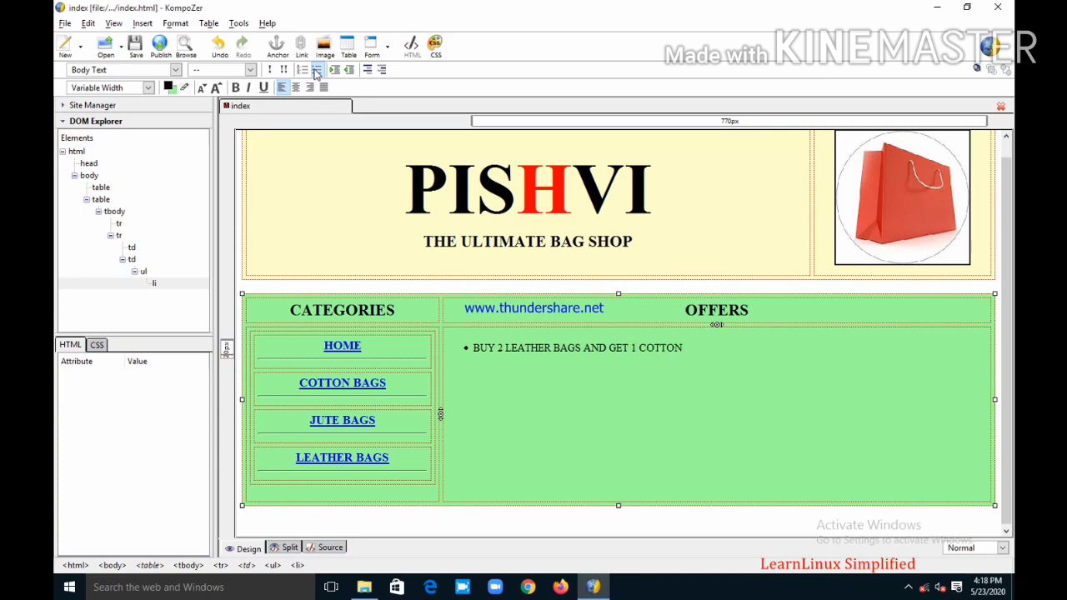
type(" BAG FREE.")
key("Return")
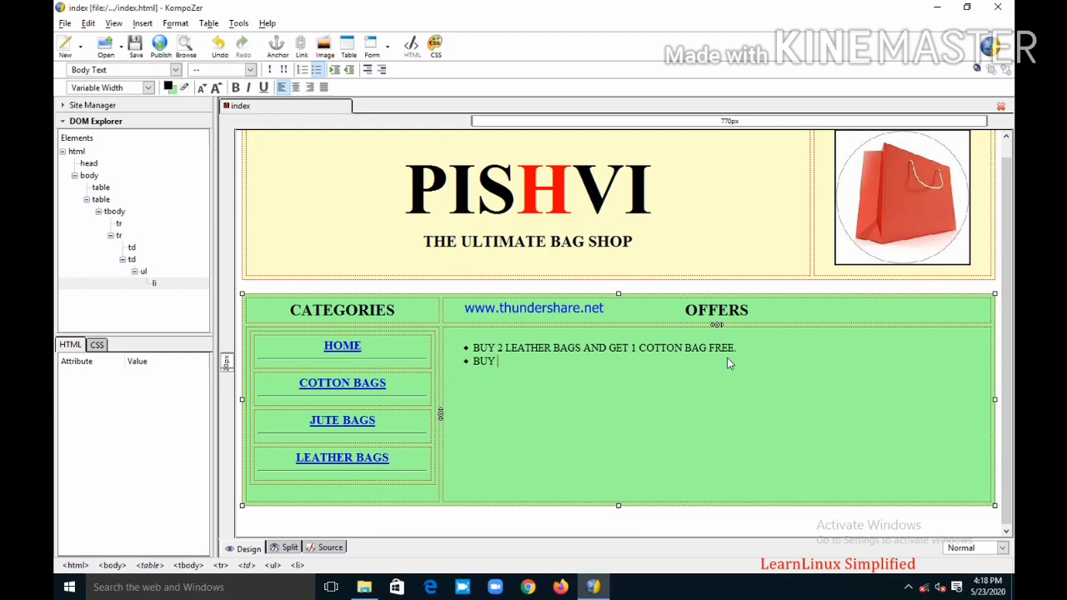
Add a second bullet reading "BUY 3 JUTE BAGS AND GET 1 COTTON BAG FREE.".
type("BUY 3 JUTE BAGS AND G")
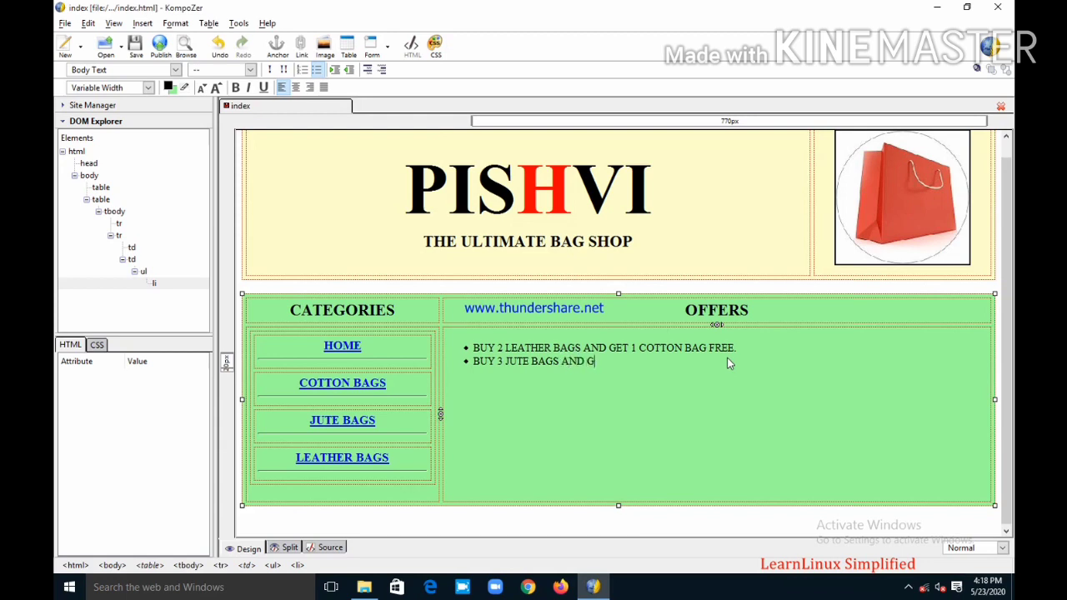
type("ET 1 COTTON BAGS")
key("BackSpace")
key("BackSpace")
type("FREE")
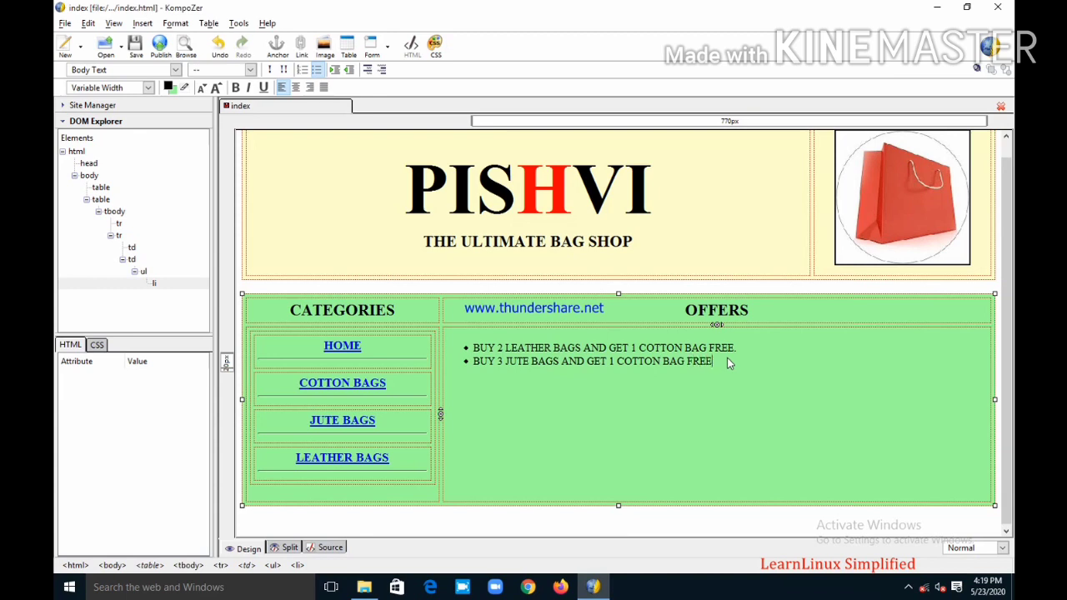
Append "(T&C APPLY*)" in capitals to the end of the leather bags offer.
left_click(760, 340)
type("(")
key("BackSpace")
key("BackSpace")
key("BackSpace")
type("APPL")
left_click(756, 348)
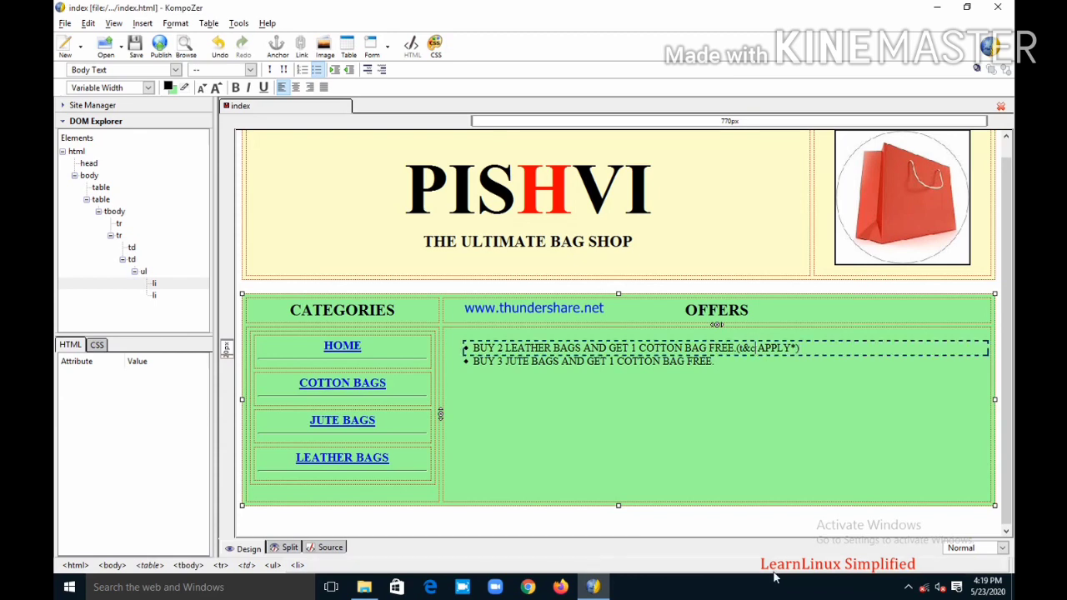
key("BackSpace")
type("C")
key("Left")
key("Left")
key("BackSpace")
type("T")
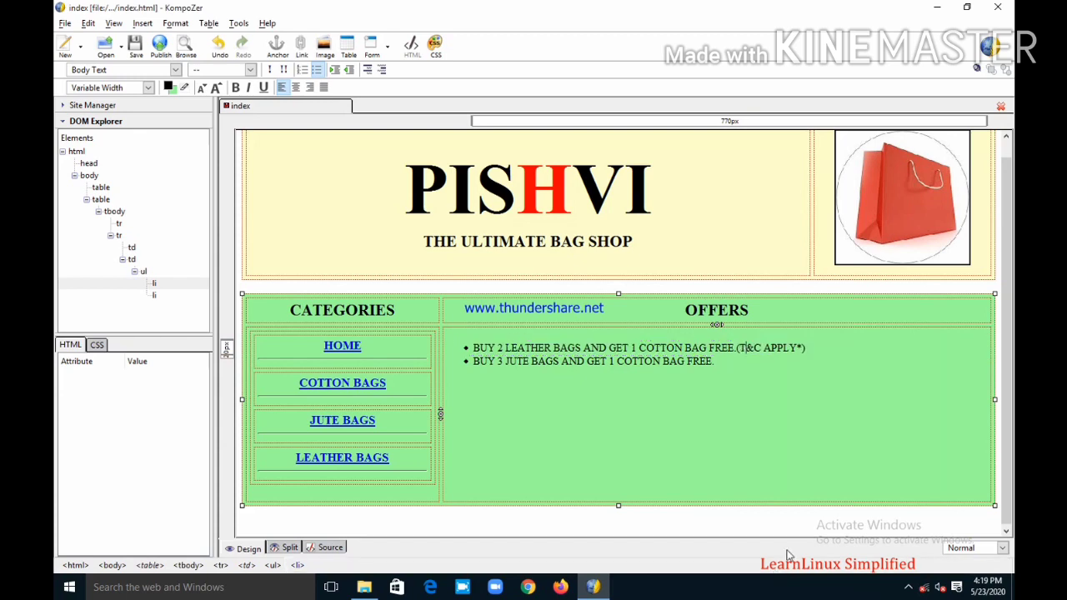
Append "(T&C APPLY*)" to the end of the jute bags offer, leaving no empty bullet below it.
left_click(725, 362)
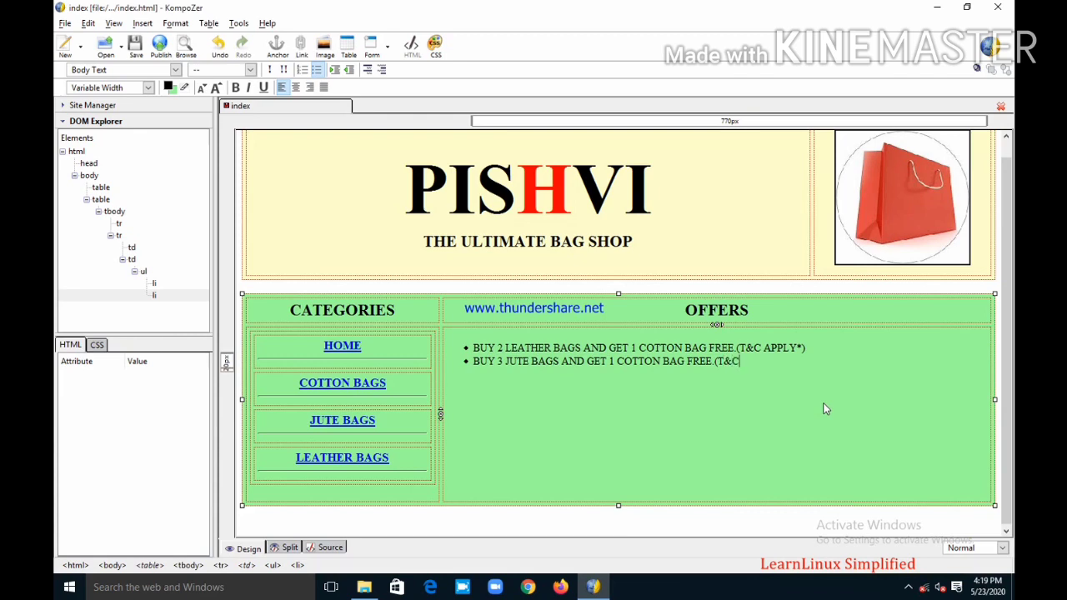
type("(T&C APPLY*")
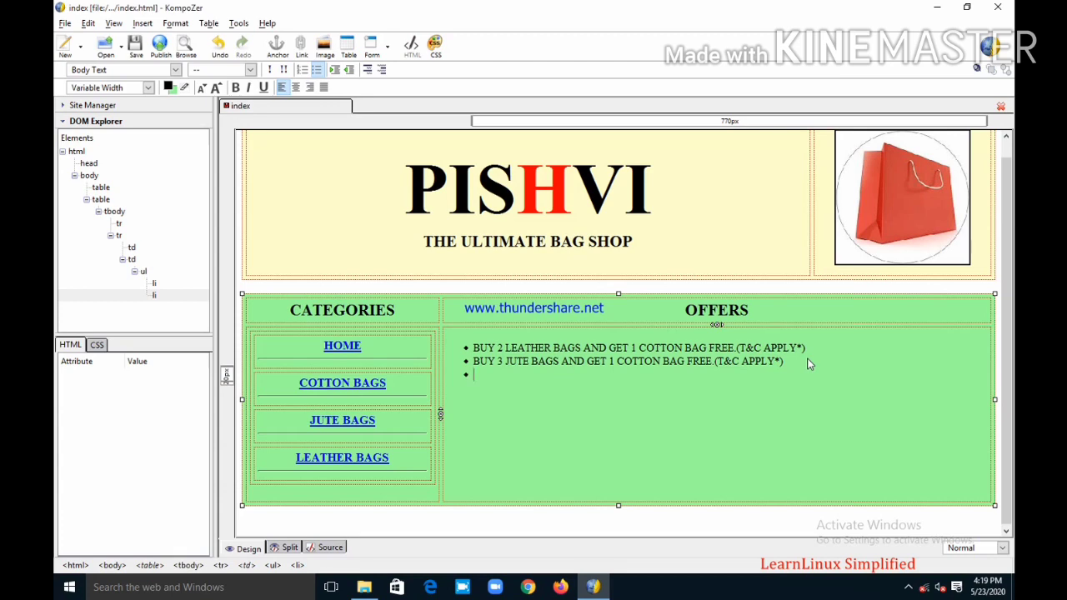
key("BackSpace")
Centre both offer items, enlarge their text and make it bold.
left_click_drag(791, 367, 462, 356)
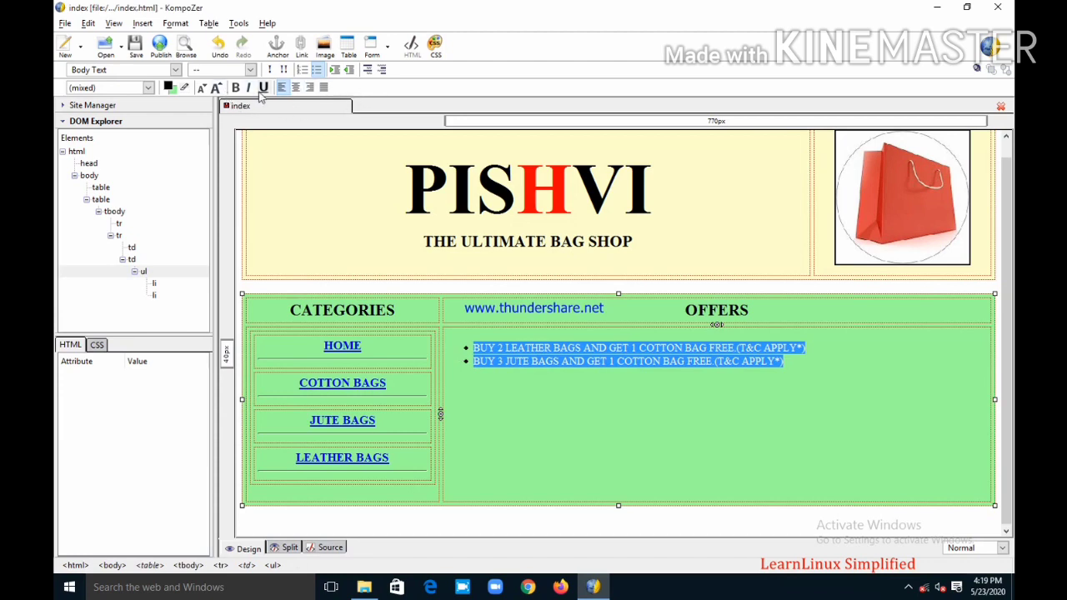
left_click(296, 88)
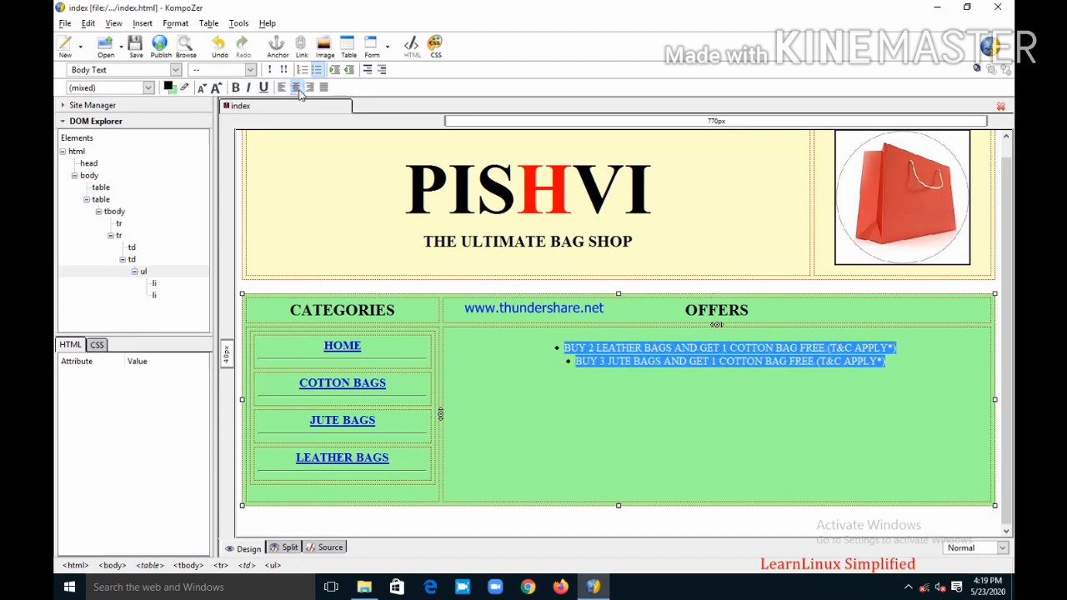
left_click(216, 88)
left_click(216, 89)
left_click(216, 89)
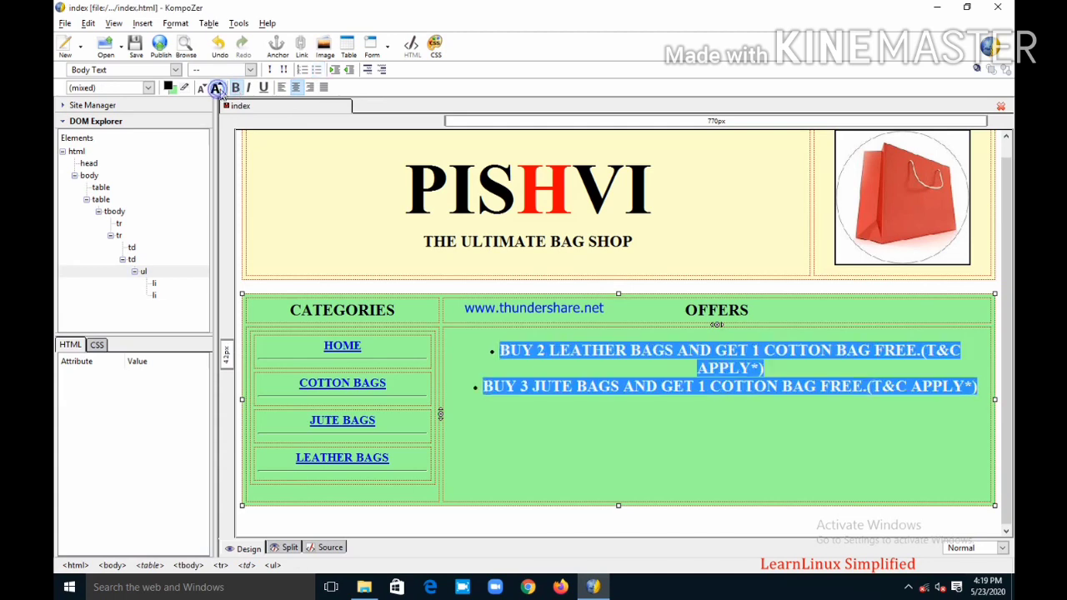
Move the "(T&C APPLY*)" note of each offer onto its own line below the offer text.
left_click(921, 350)
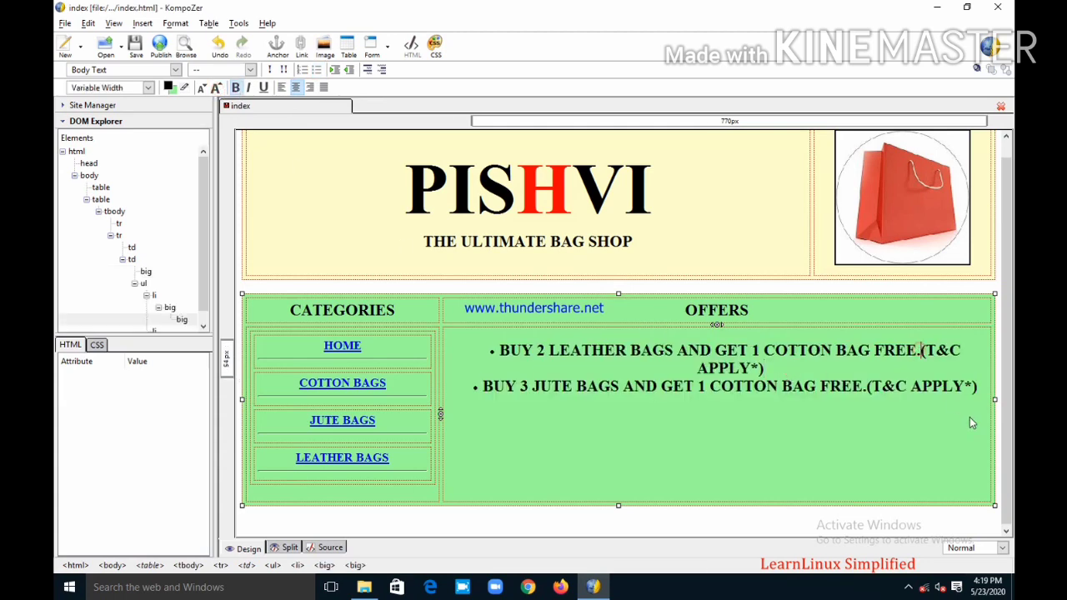
key("shift+Return")
key("BackSpace")
key("Return")
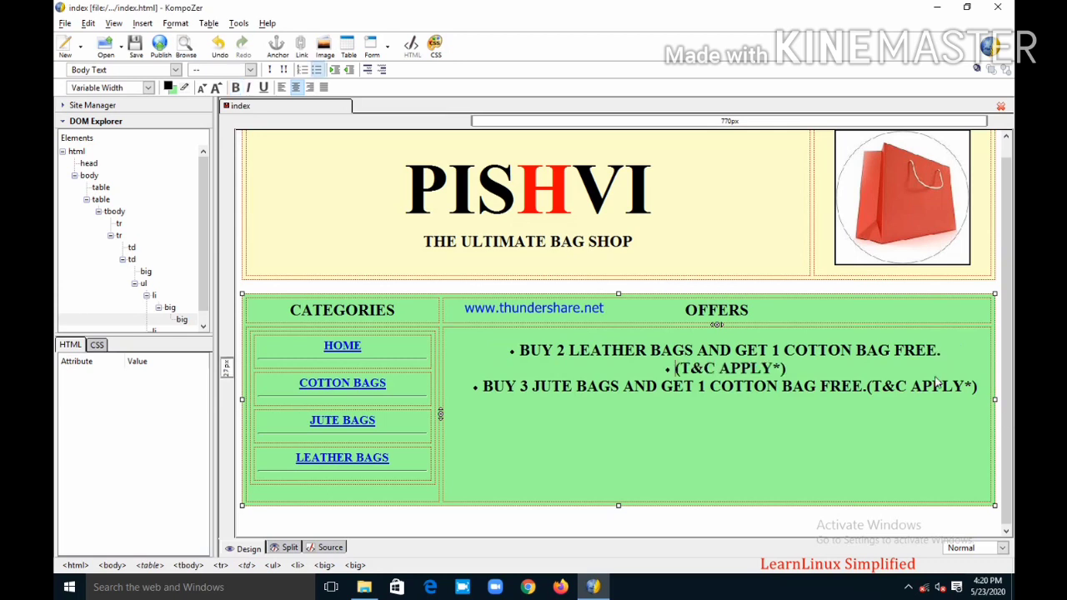
left_click(866, 386)
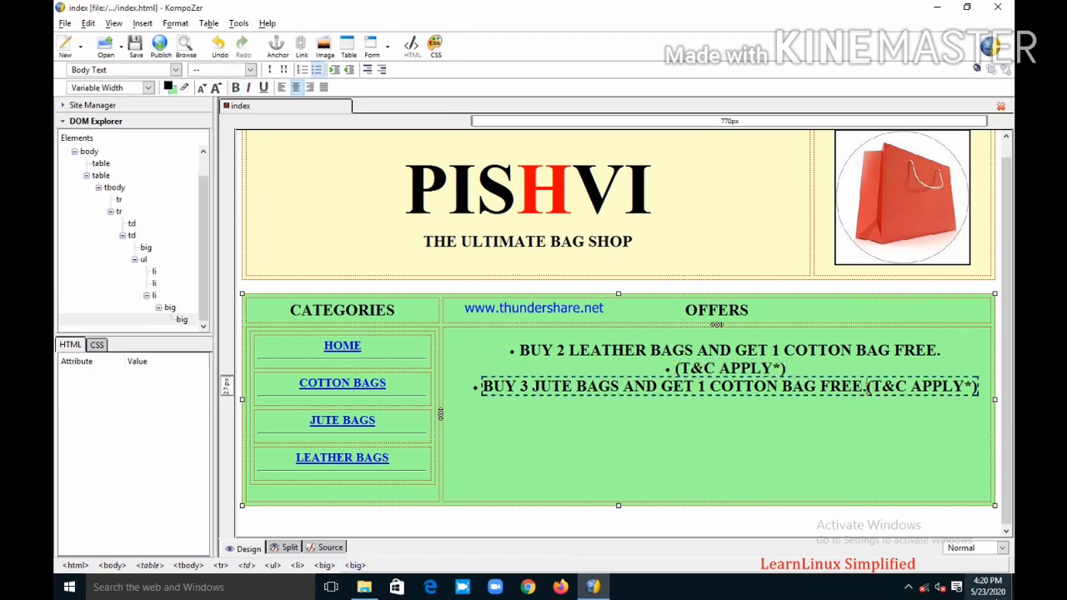
key("Return")
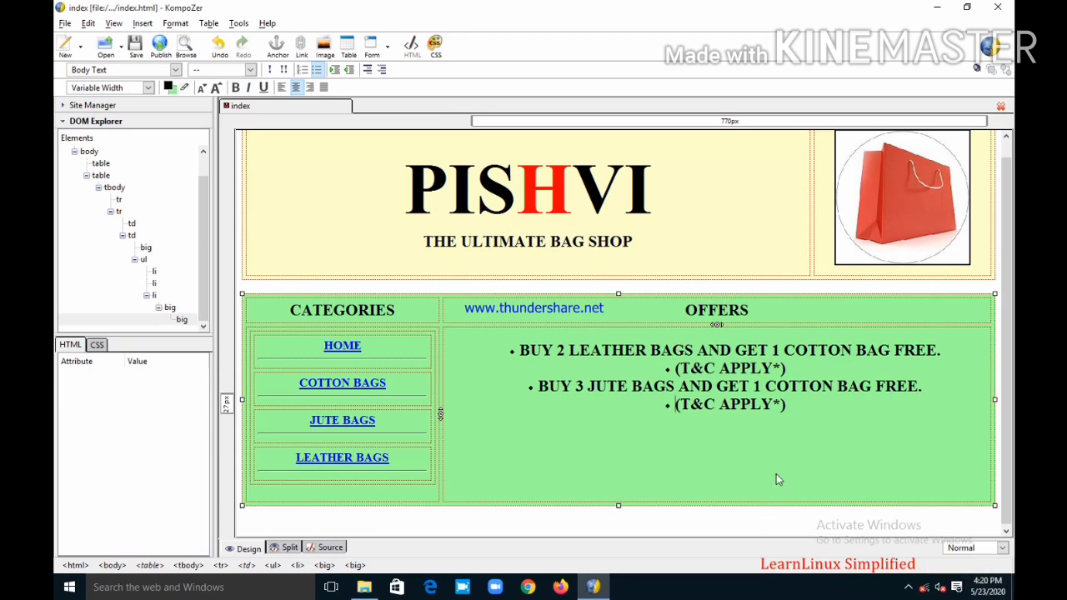
key("Return")
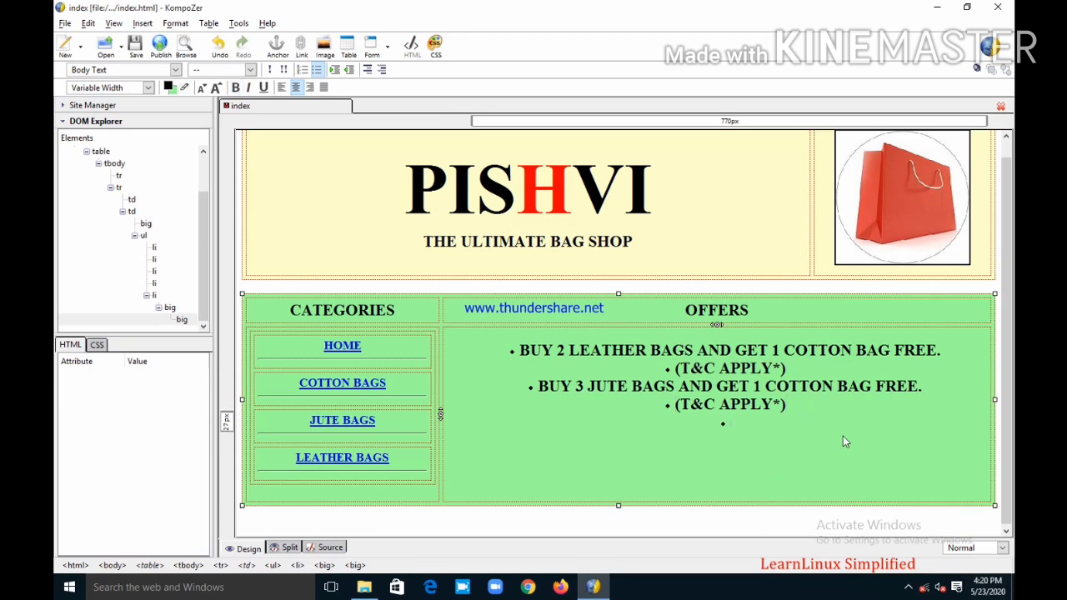
key("BackSpace")
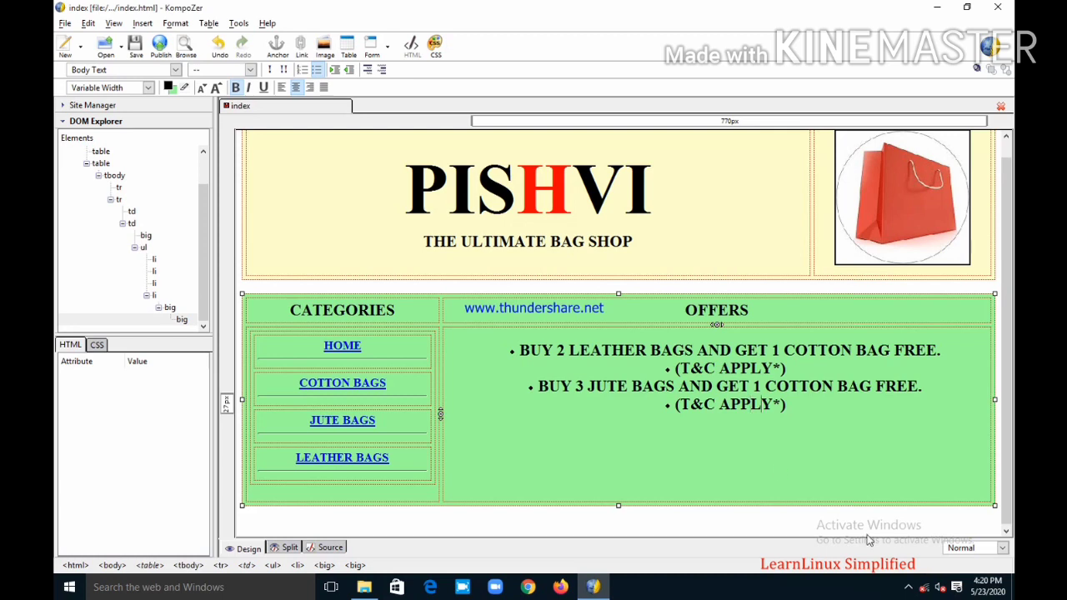
Remove the bullets from all four offer lines.
left_click_drag(810, 413, 507, 341)
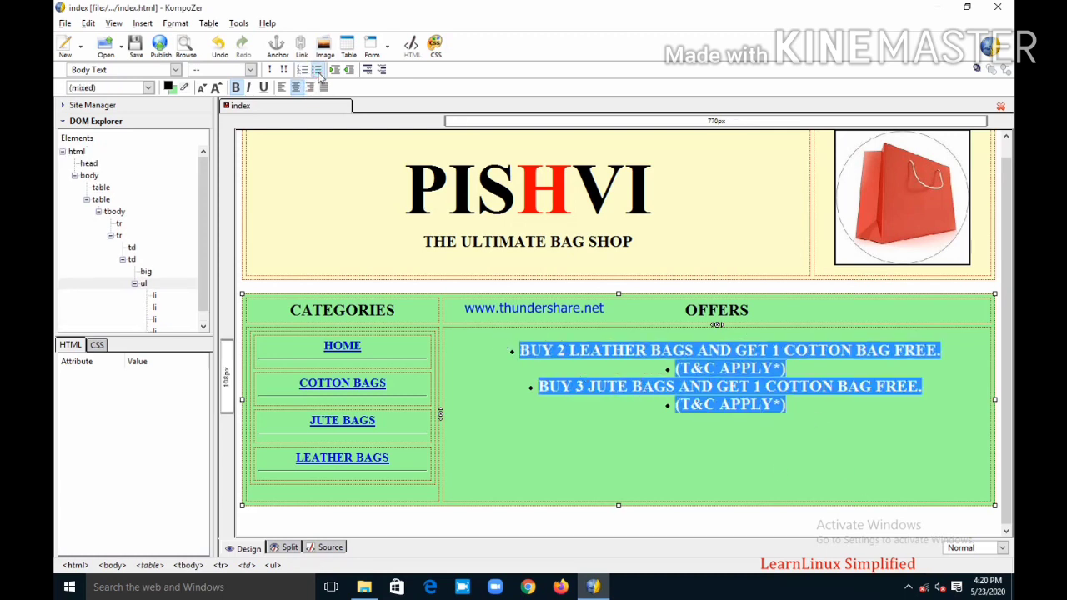
left_click(318, 71)
left_click(802, 463)
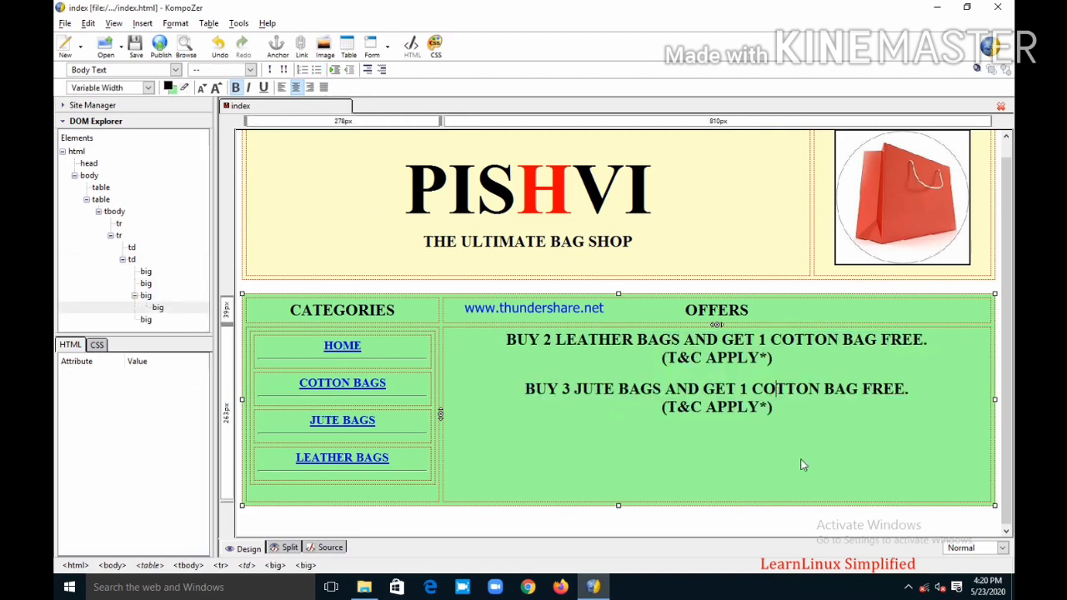
On a new line below the offers, choose the image 91Y5ZPAb02L._SX425_.jpg for insertion without alternate text.
key("Return")
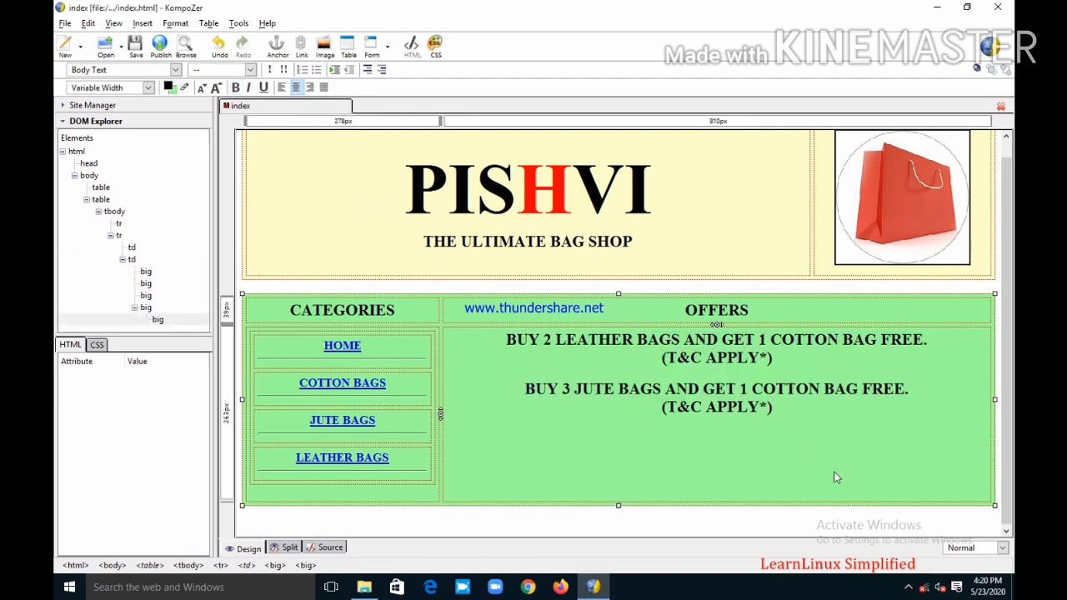
left_click(322, 52)
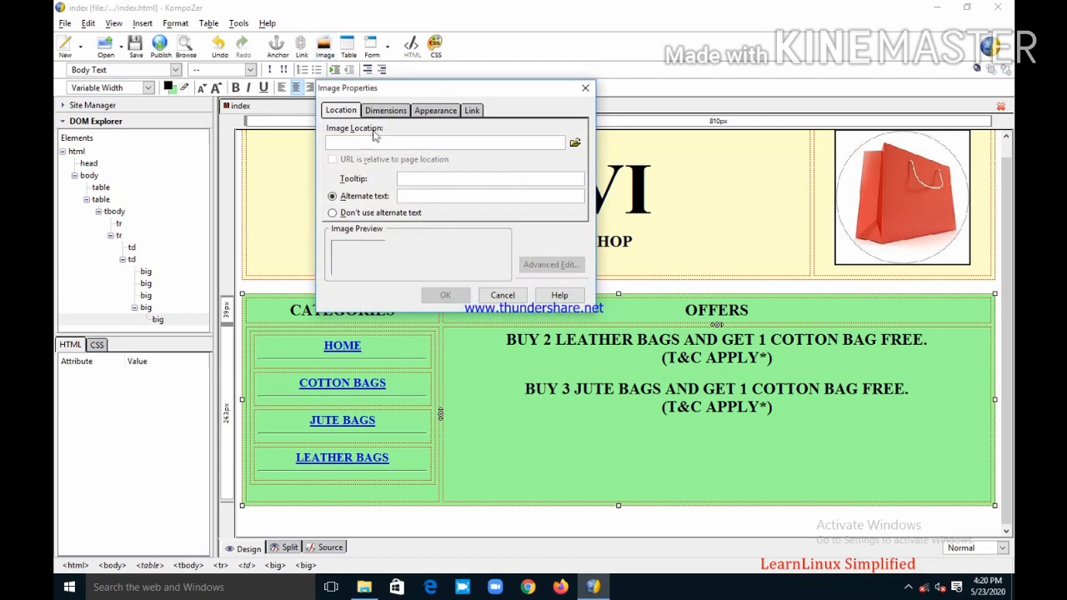
left_click(573, 145)
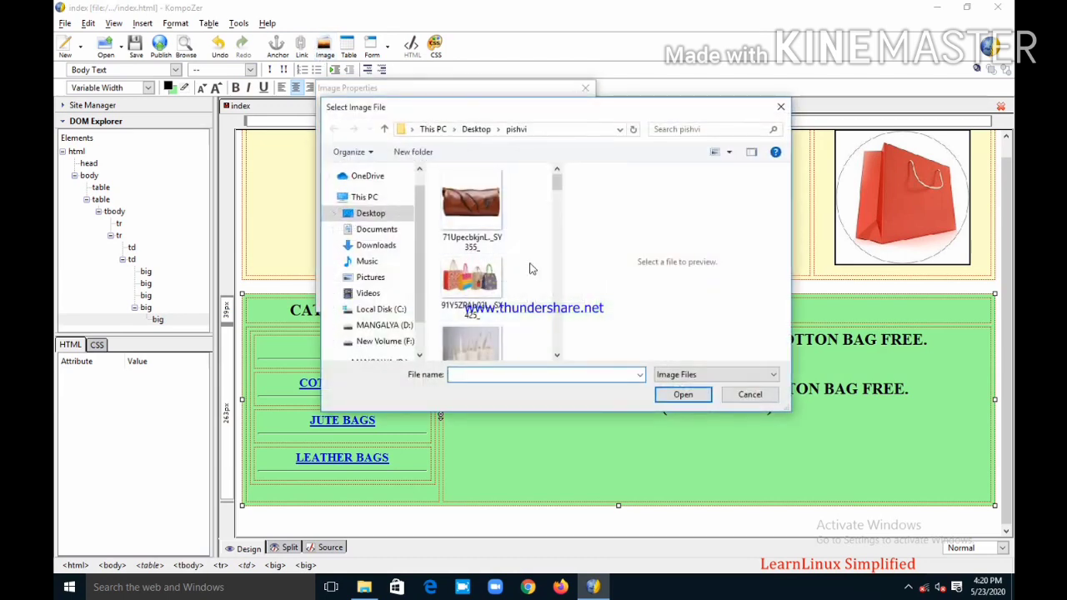
left_click(471, 280)
left_click(686, 396)
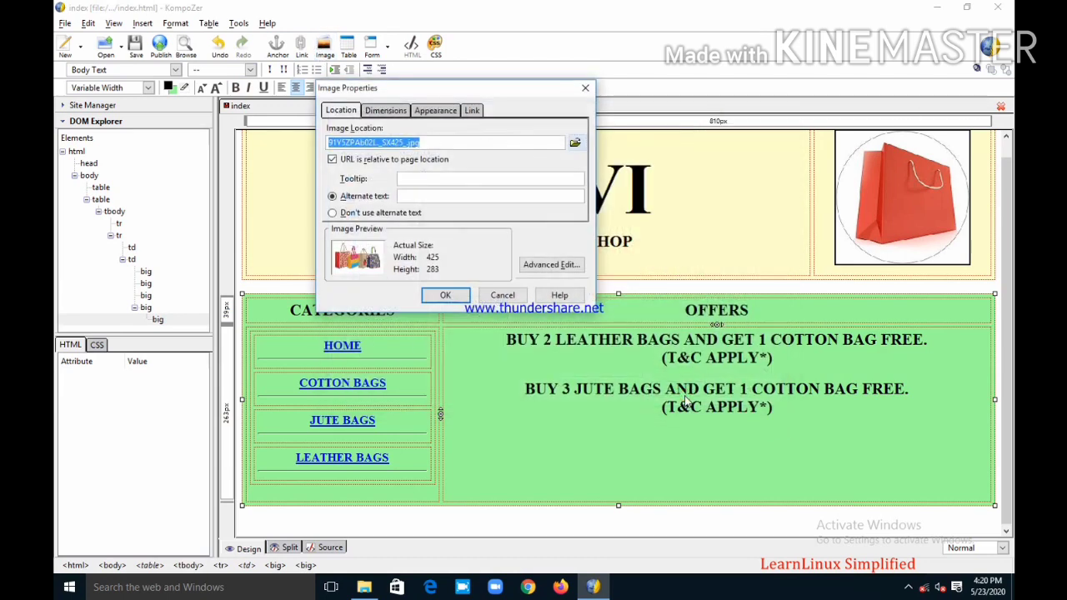
left_click(333, 213)
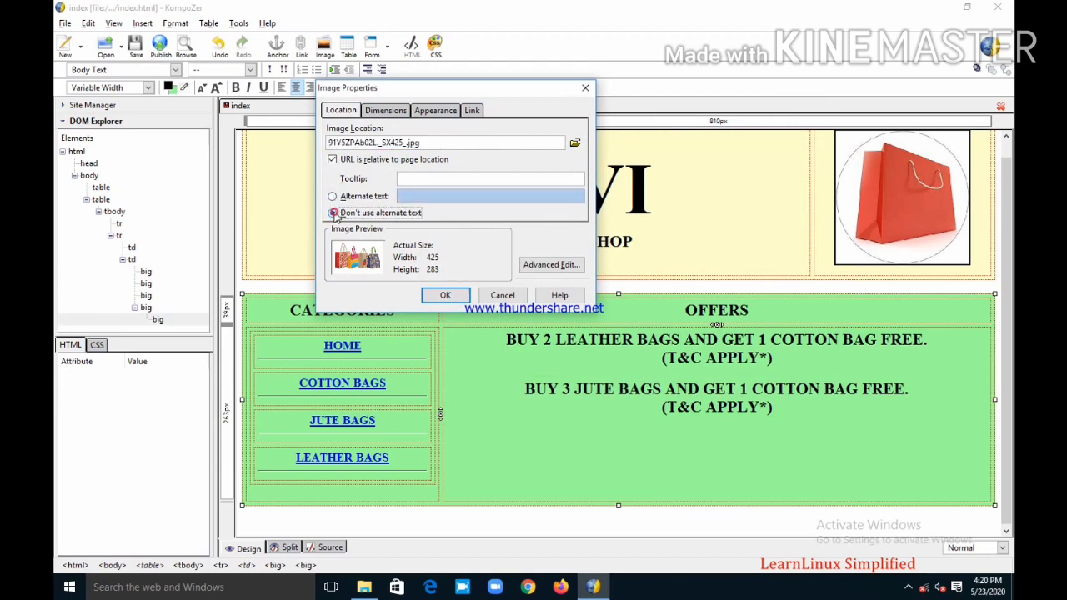
Give the bag image a custom width of 300 pixels with constrained proportions and insert it.
left_click(393, 110)
left_click(333, 146)
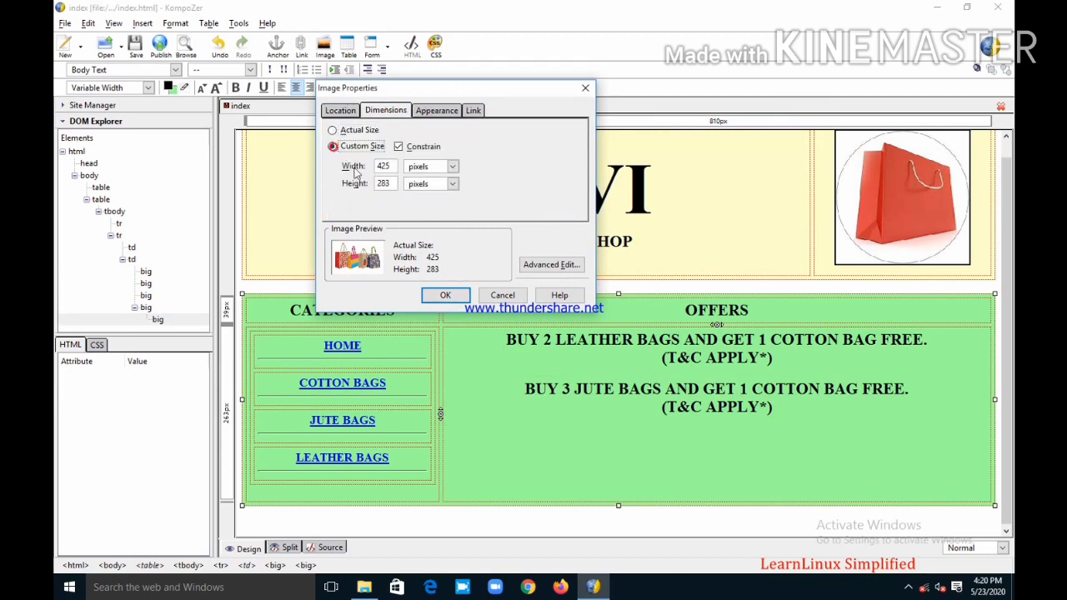
left_click_drag(392, 166, 363, 160)
type("300")
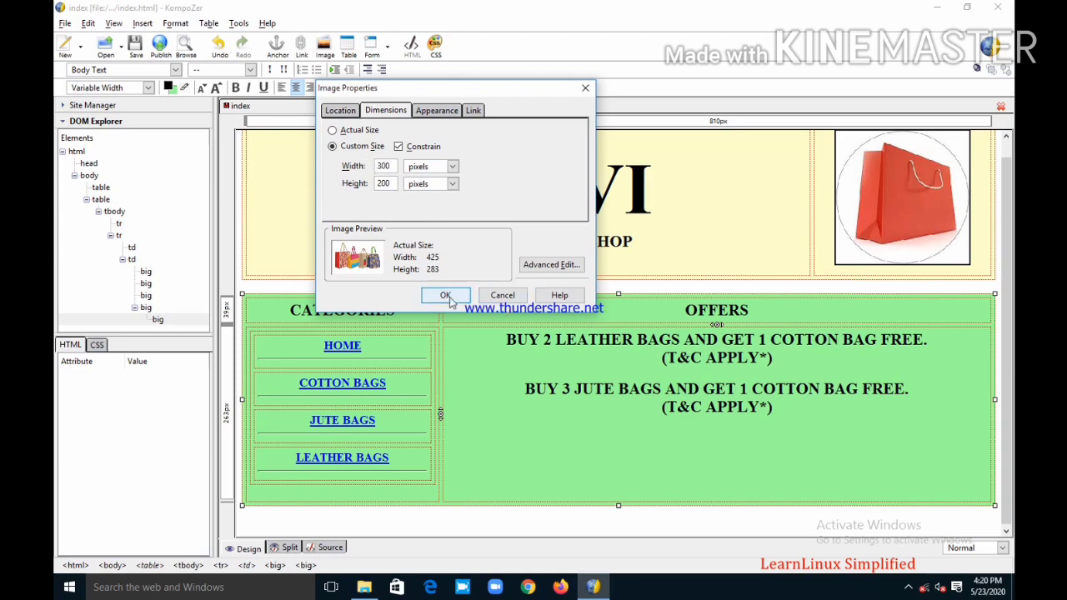
left_click(446, 296)
scroll(834, 429, "down", 1)
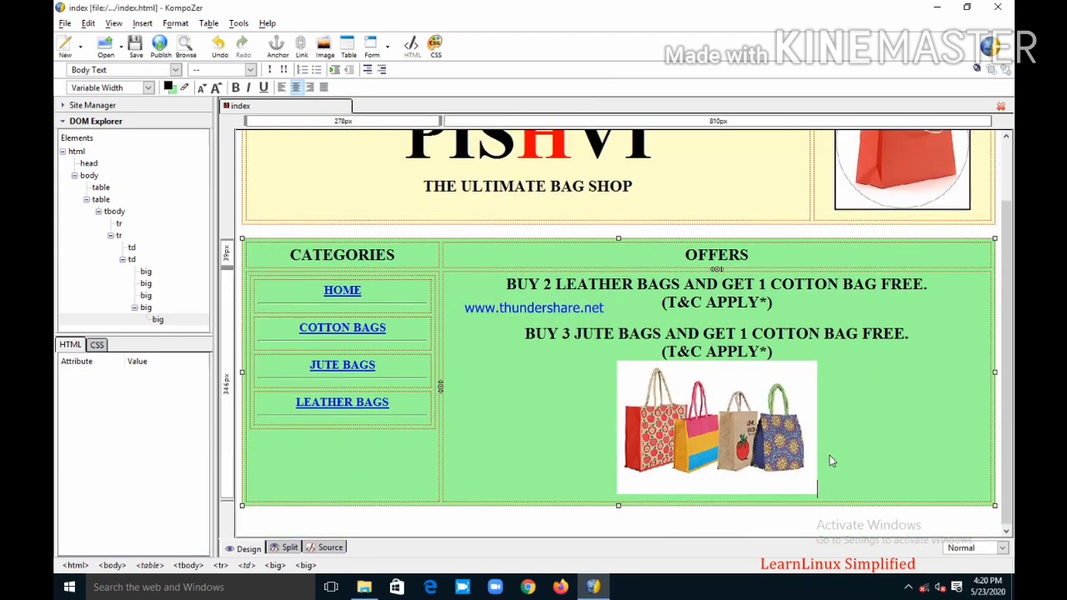
key("Return")
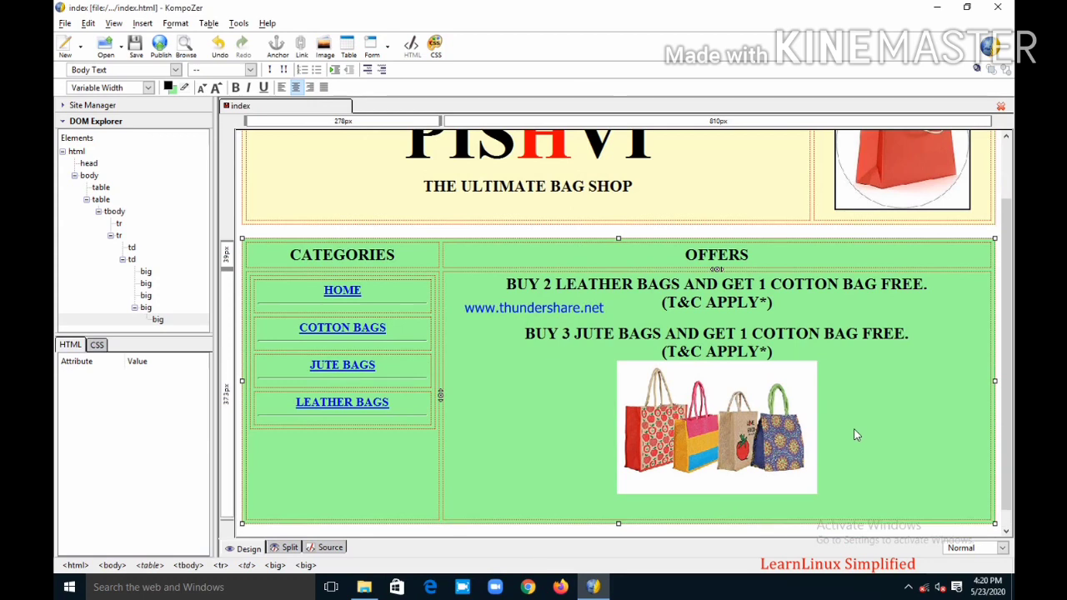
type("tHANK YOU")
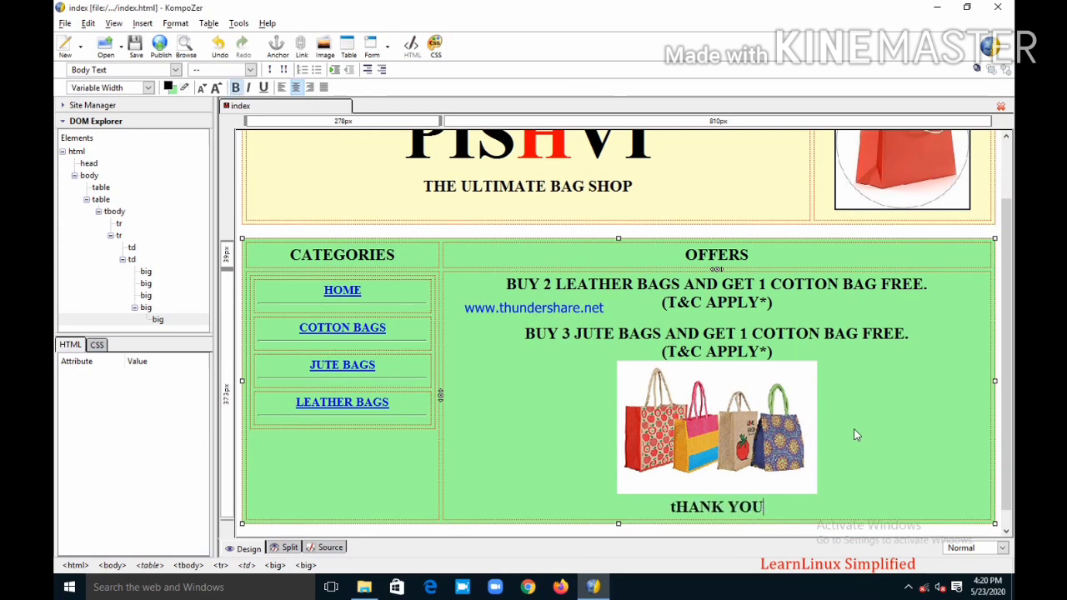
type(" FOR")
key("BackSpace")
key("BackSpace")
key("BackSpace")
key("BackSpace")
key("BackSpace")
key("BackSpace")
key("BackSpace")
key("BackSpace")
key("BackSpace")
key("BackSpace")
key("BackSpace")
key("BackSpace")
key("BackSpace")
key("BackSpace")
key("BackSpace")
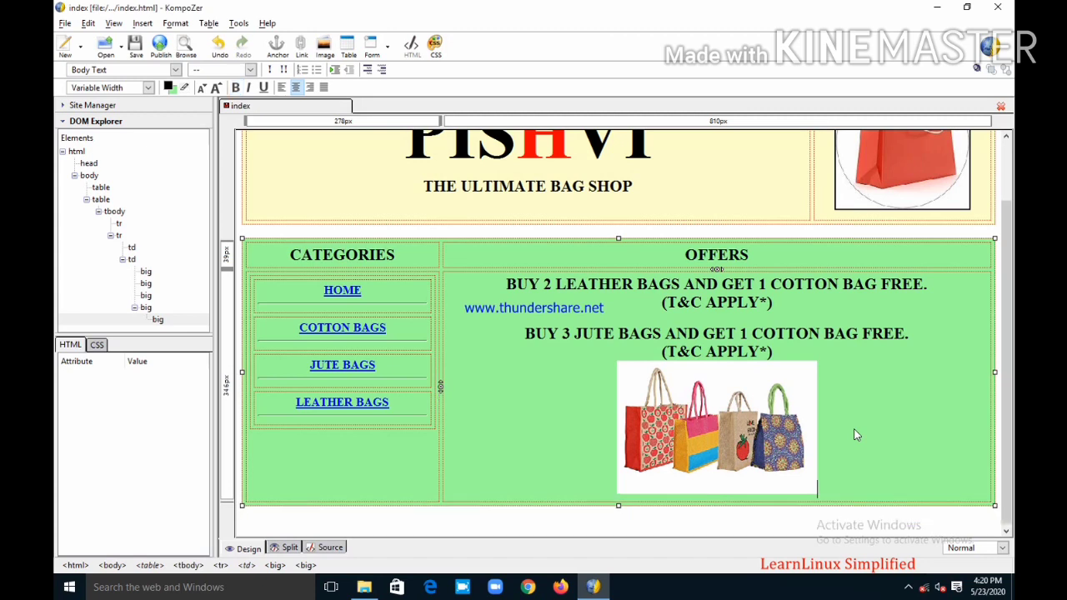
Add the bold closing text "Thank you for shopping..." on a new line below the bag image in the OFFERS section.
key("Return")
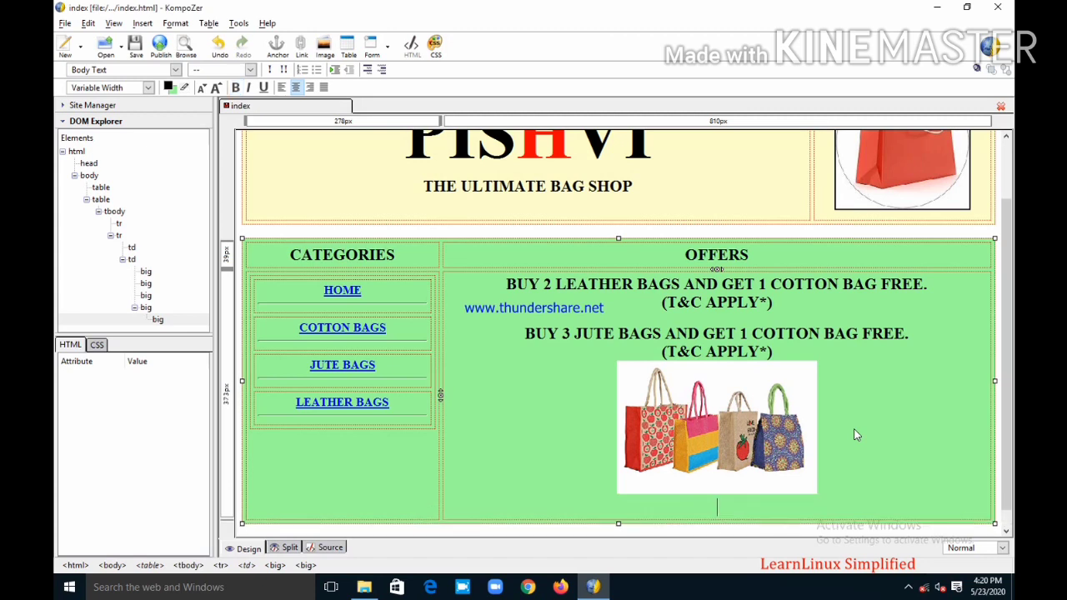
key("ctrl+b")
type("Thank you for ")
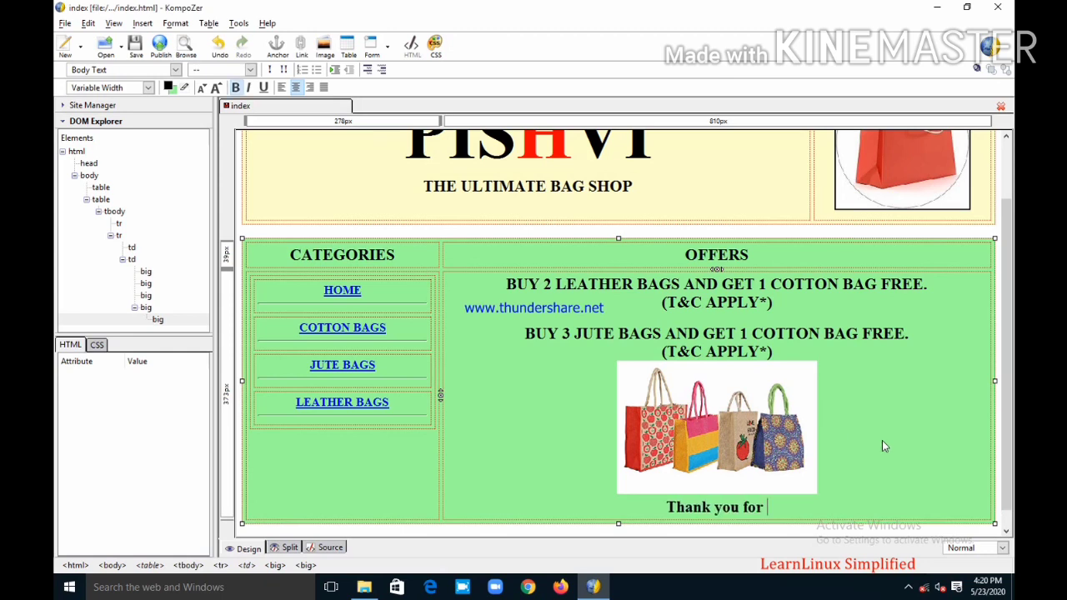
type("sh")
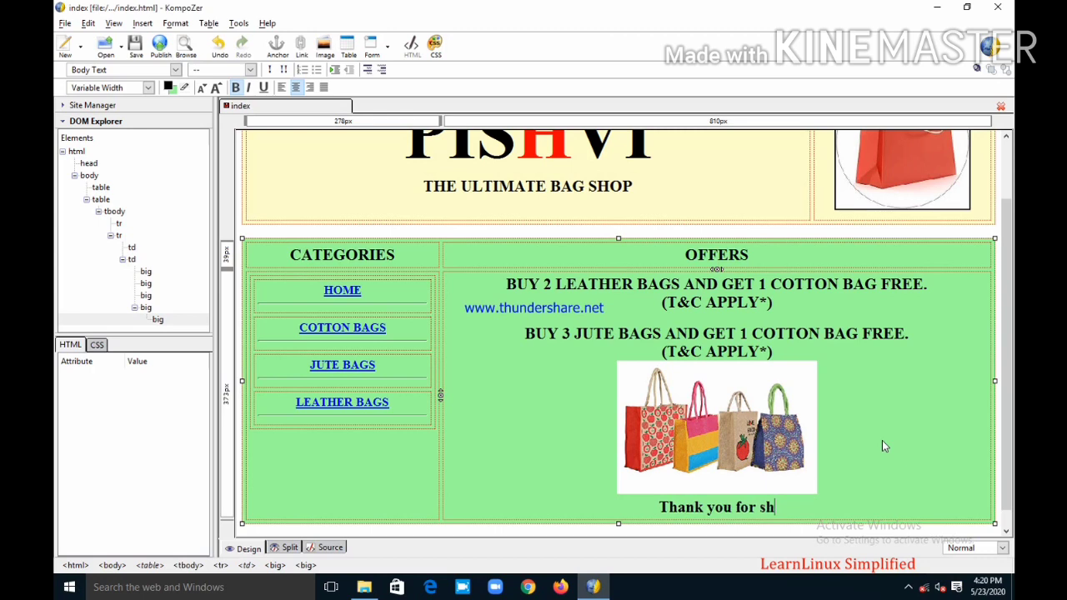
type("opping...")
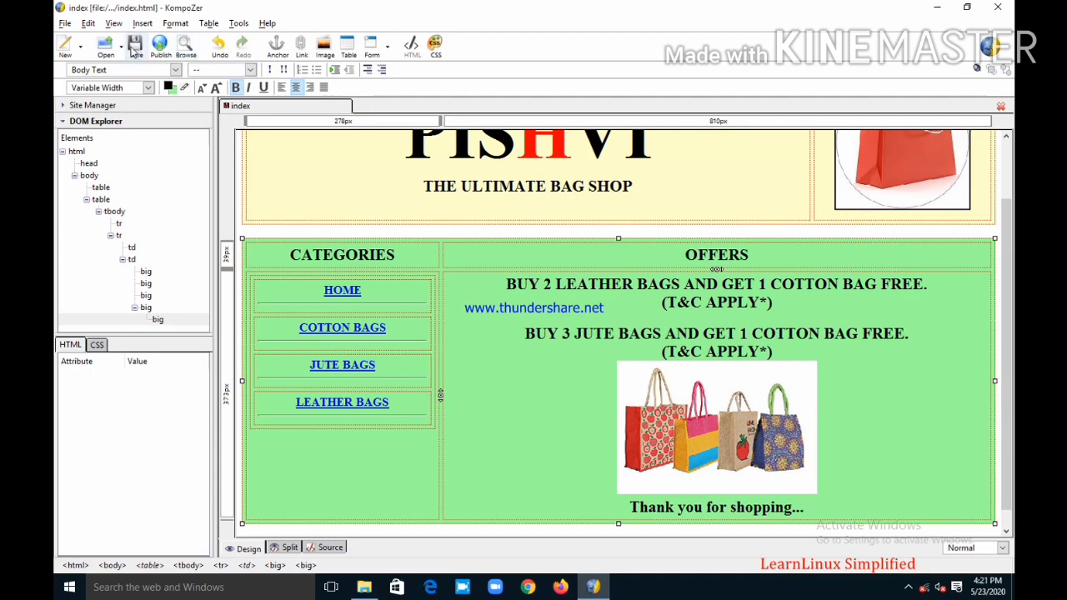
Remove the link from the HOME entry in the CATEGORIES list of the index page.
left_click_drag(366, 293, 304, 285)
right_click(348, 295)
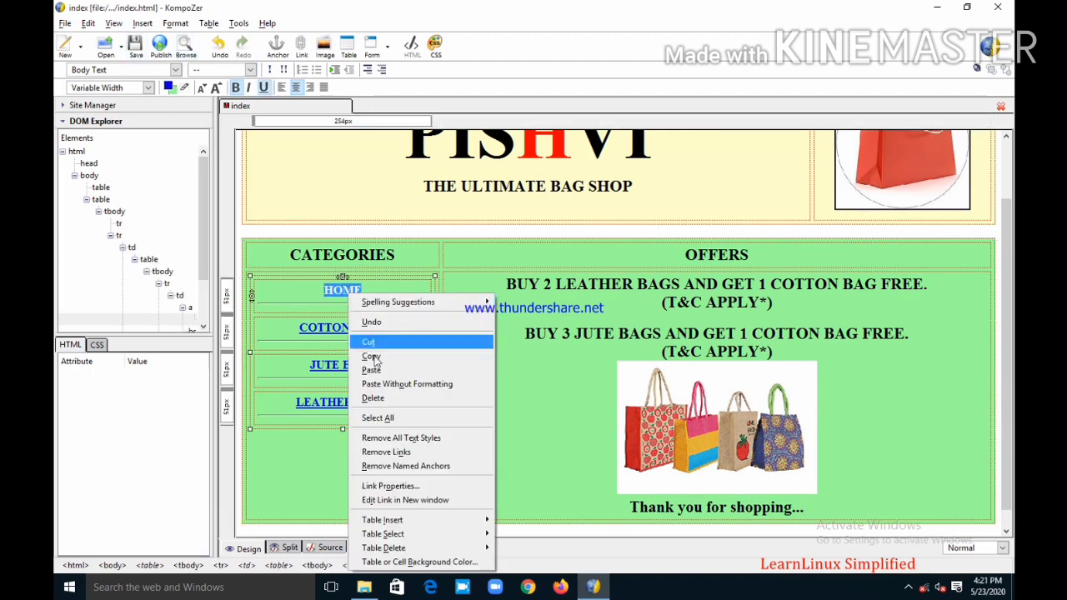
left_click(390, 455)
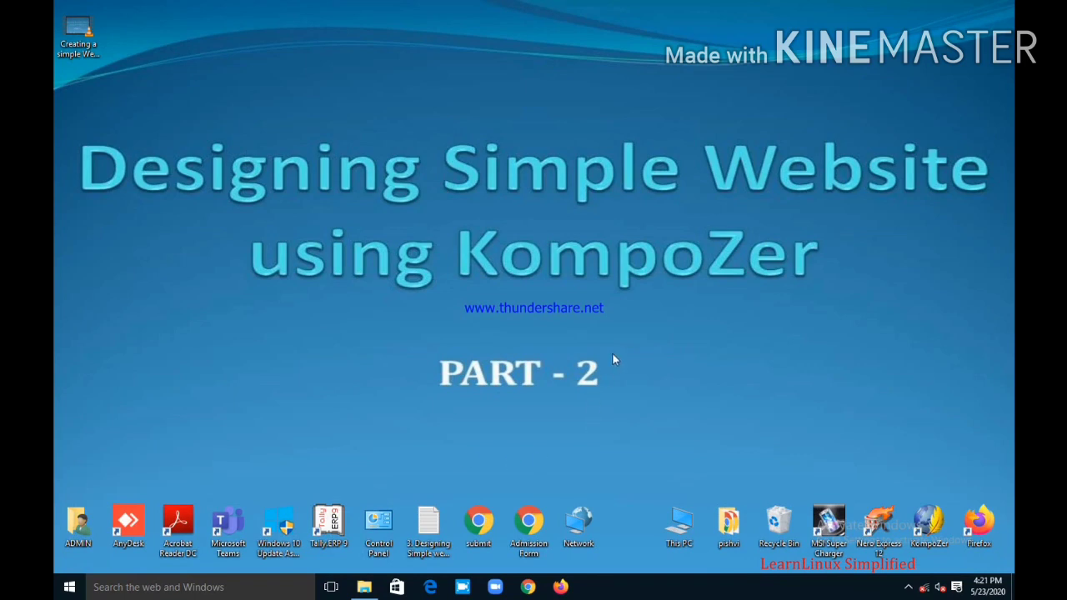
Open the index page from the pishvi desktop folder in Chrome and check that HOME is plain text.
double_click(728, 524)
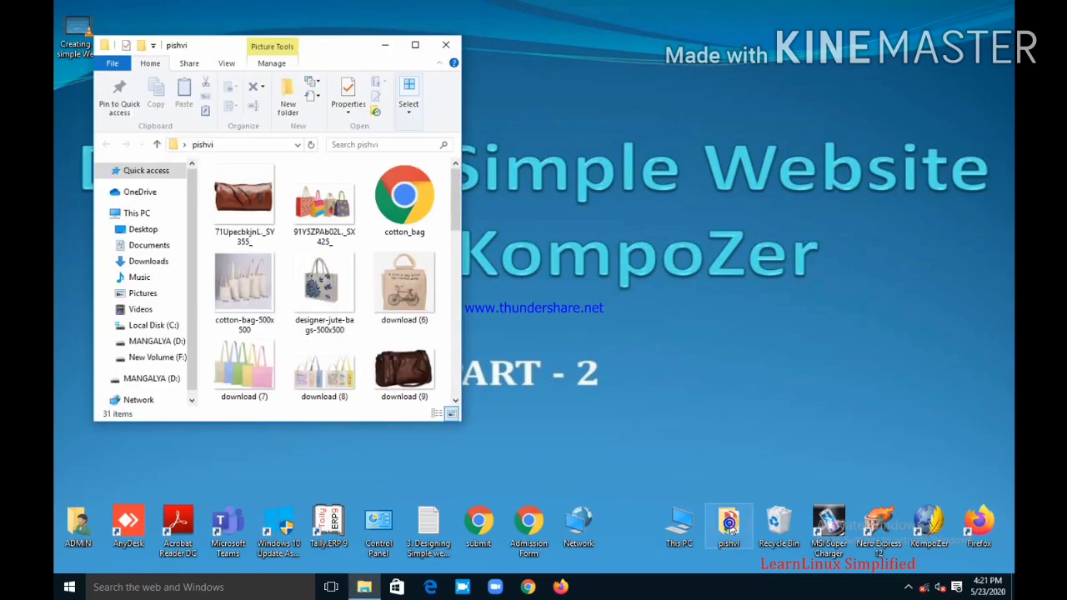
left_click(415, 44)
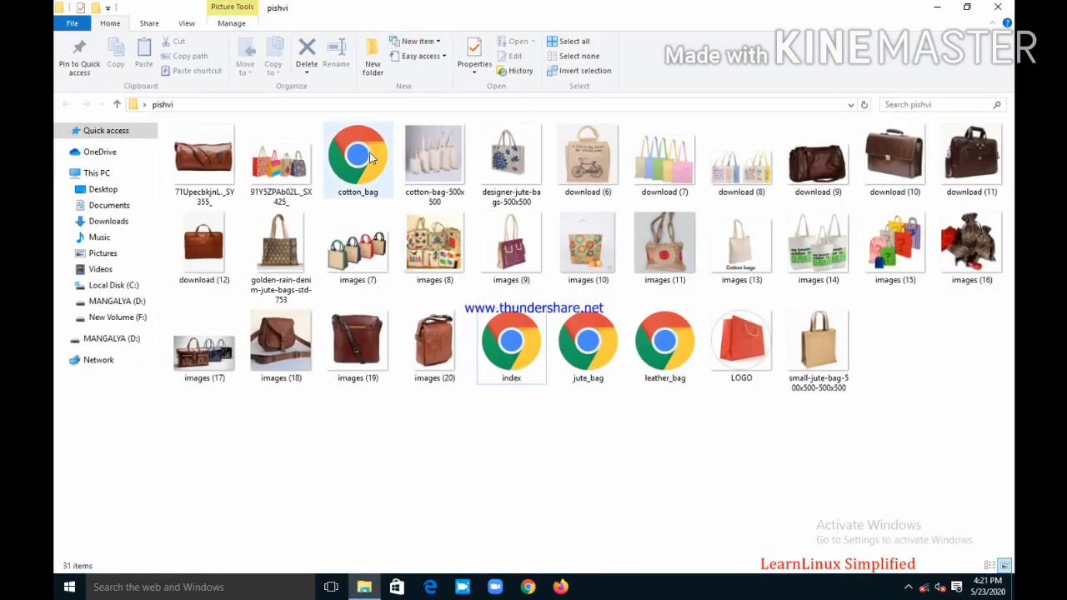
double_click(511, 348)
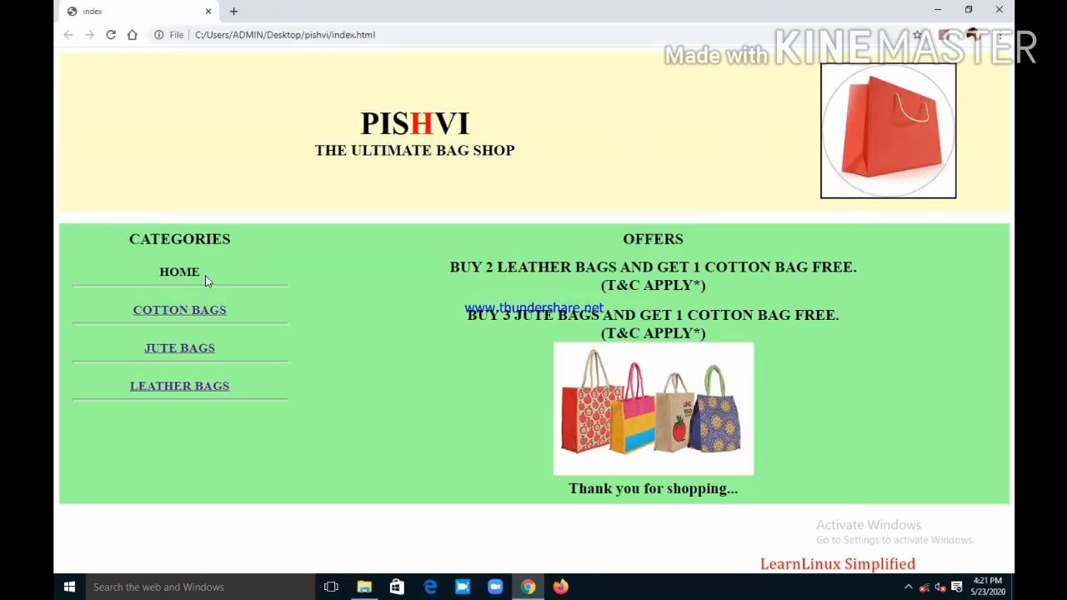
left_click_drag(204, 274, 153, 276)
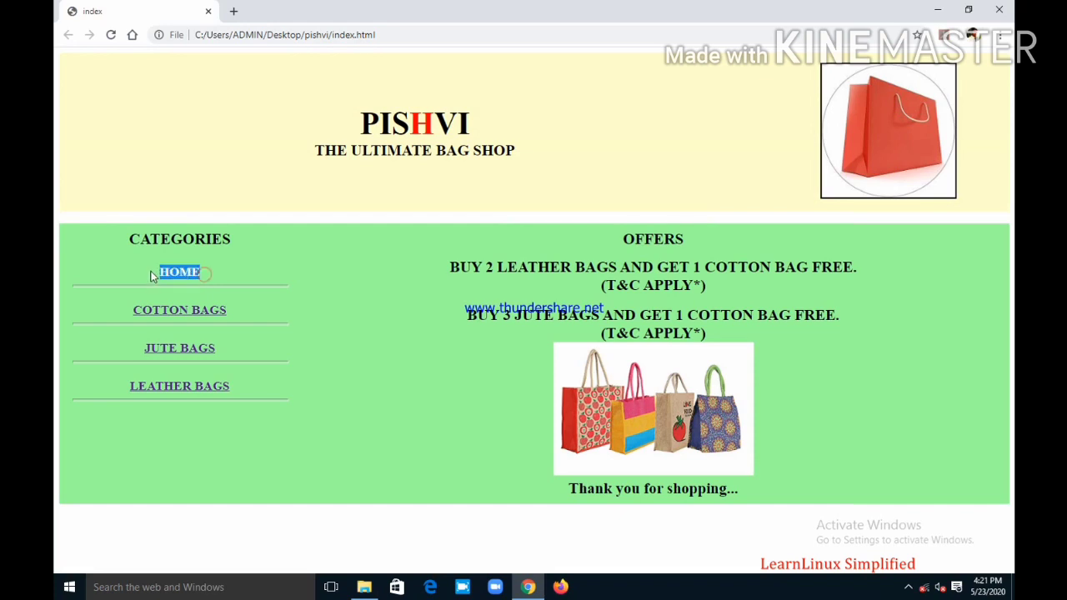
Test the category links by visiting the Cotton Bags, Jute Bags and Leather Bags pages and returning to Home, and close the browser after a second round.
left_click(178, 312)
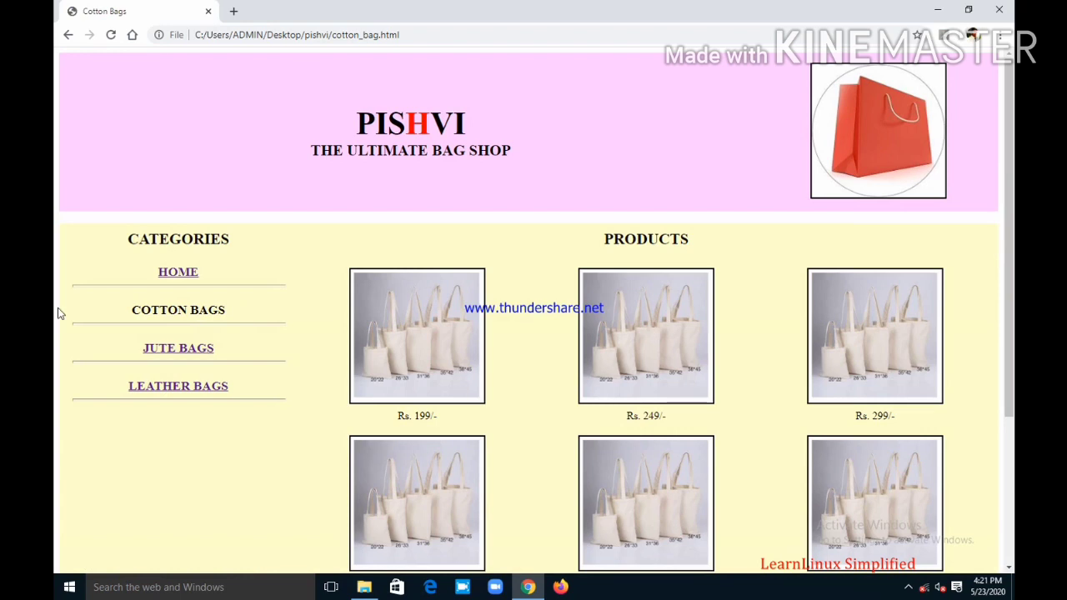
left_click(177, 354)
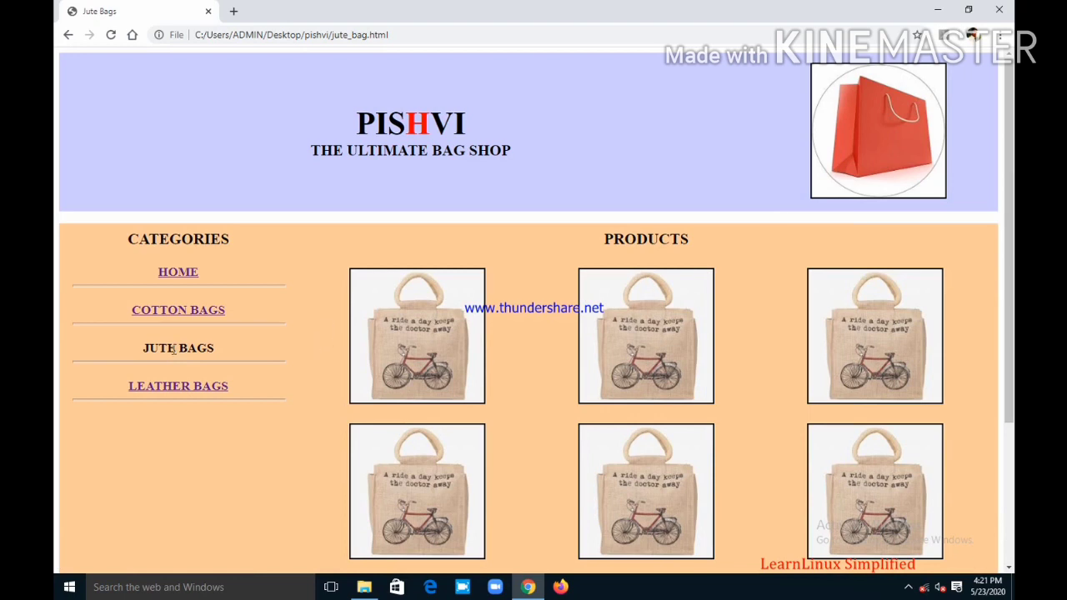
left_click(184, 392)
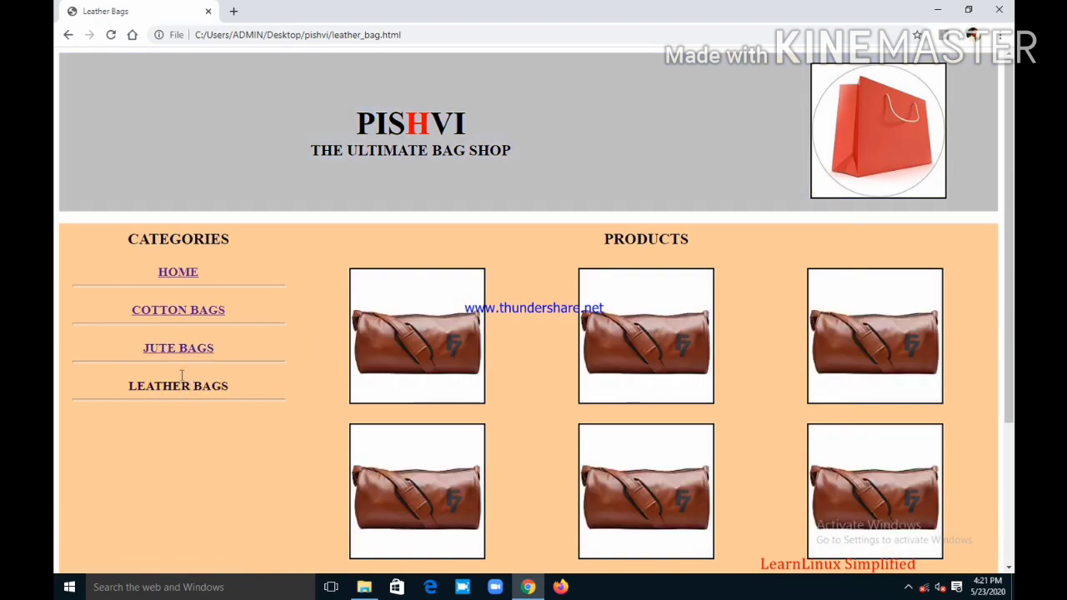
left_click(177, 275)
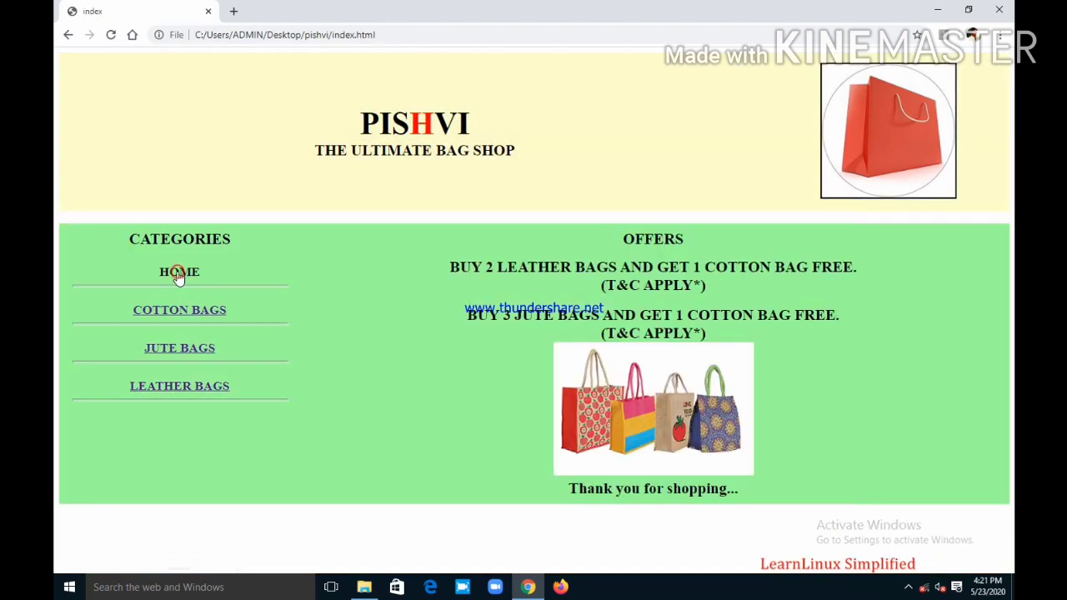
left_click(178, 313)
left_click(181, 350)
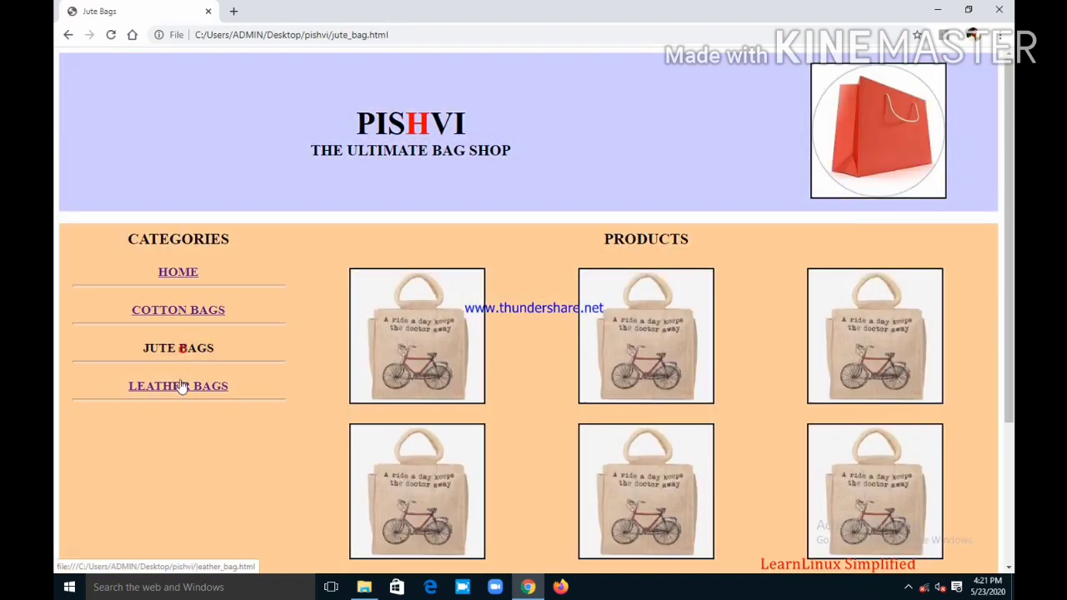
left_click(182, 386)
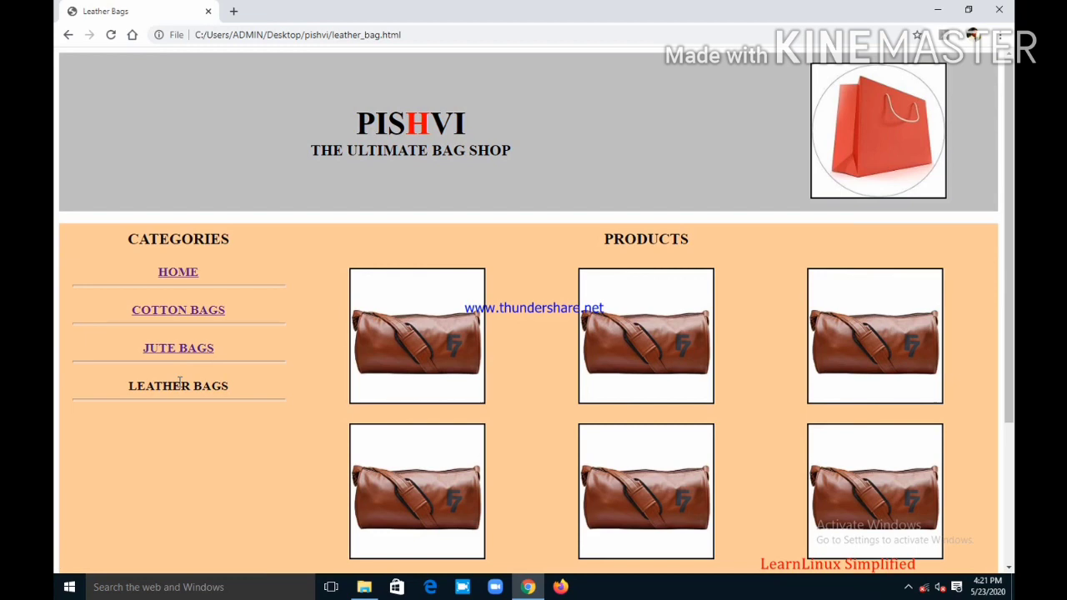
left_click(999, 9)
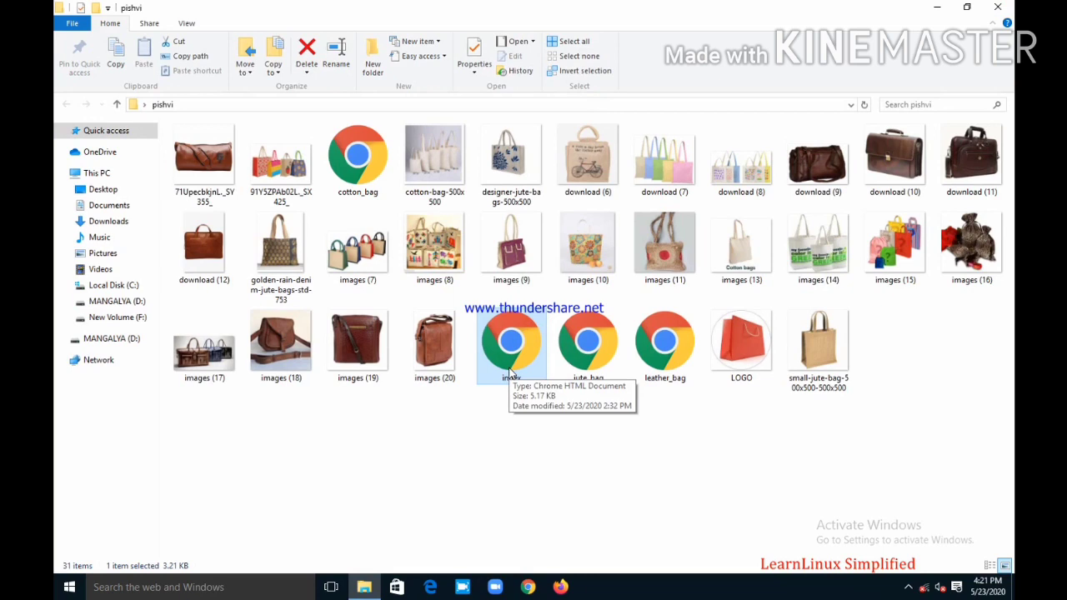
Reopen the index page from the pishvi folder to review the finished home page, closing the browser after each viewing.
left_click(517, 408)
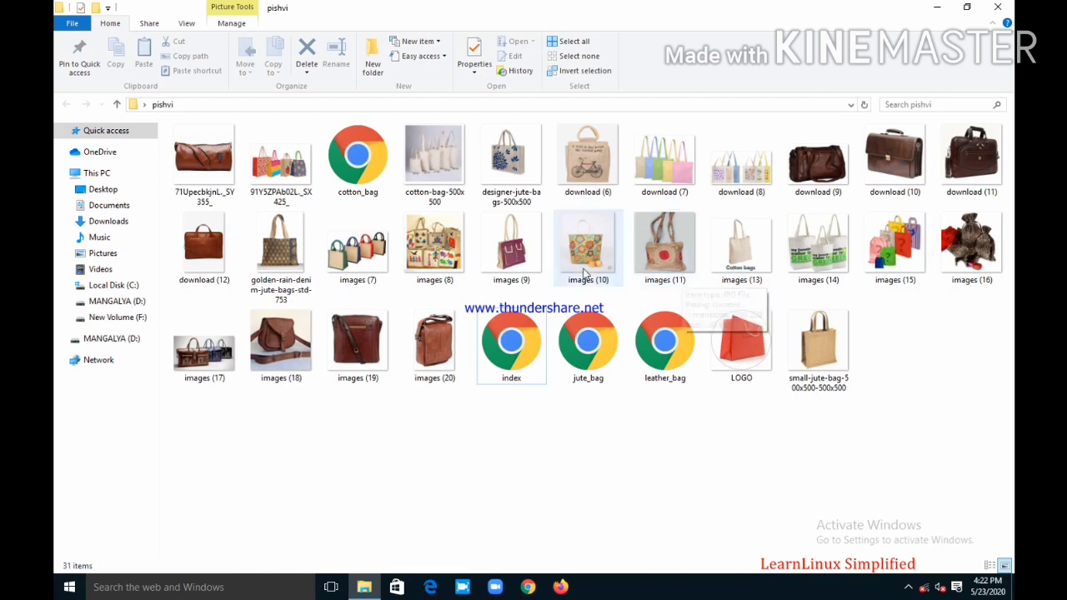
double_click(516, 357)
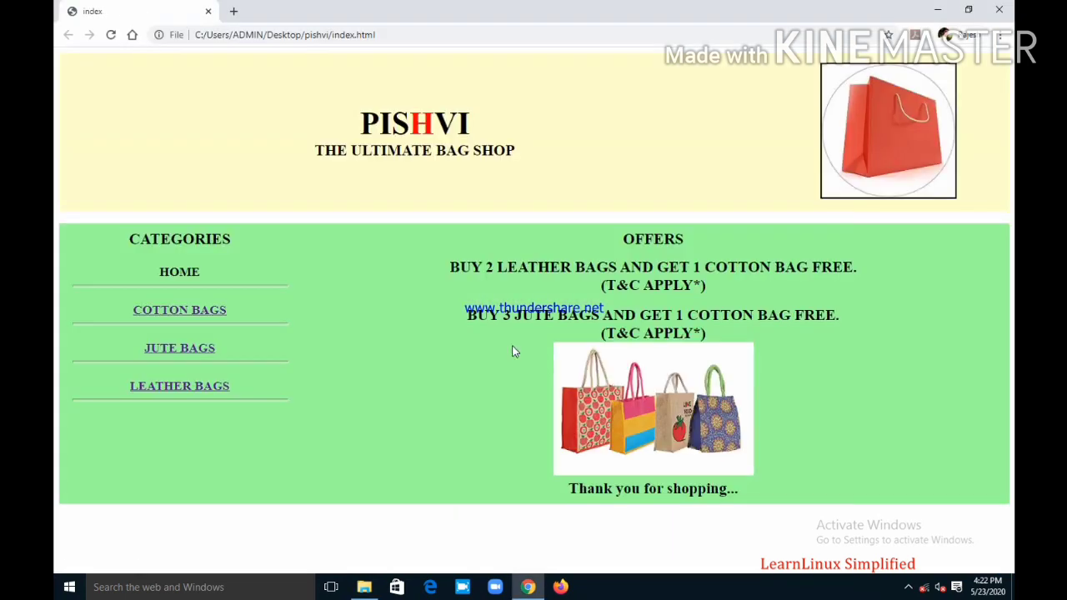
left_click(998, 10)
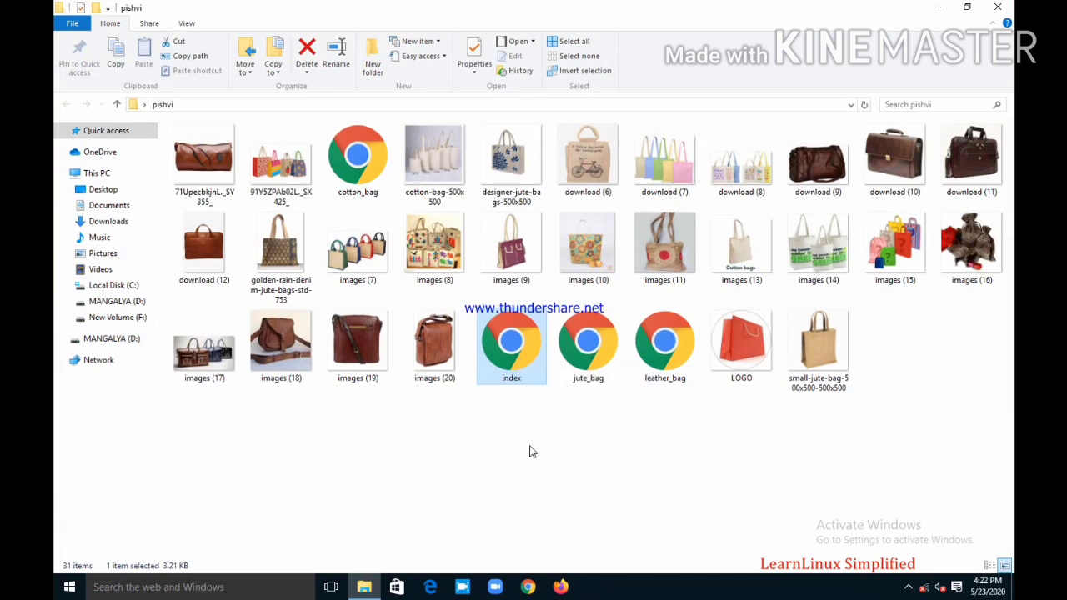
double_click(513, 348)
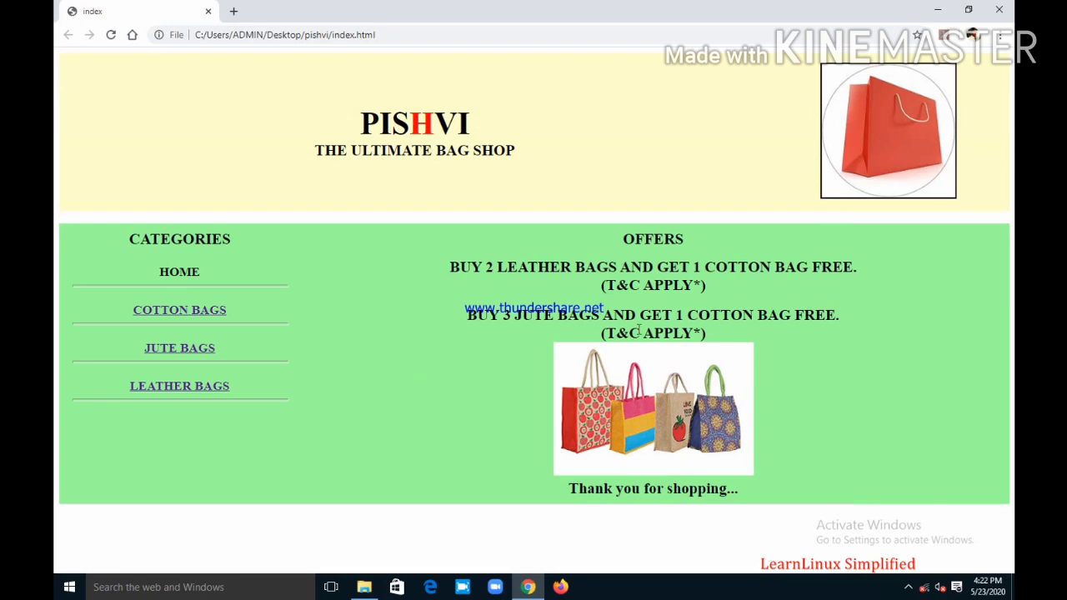
left_click(998, 9)
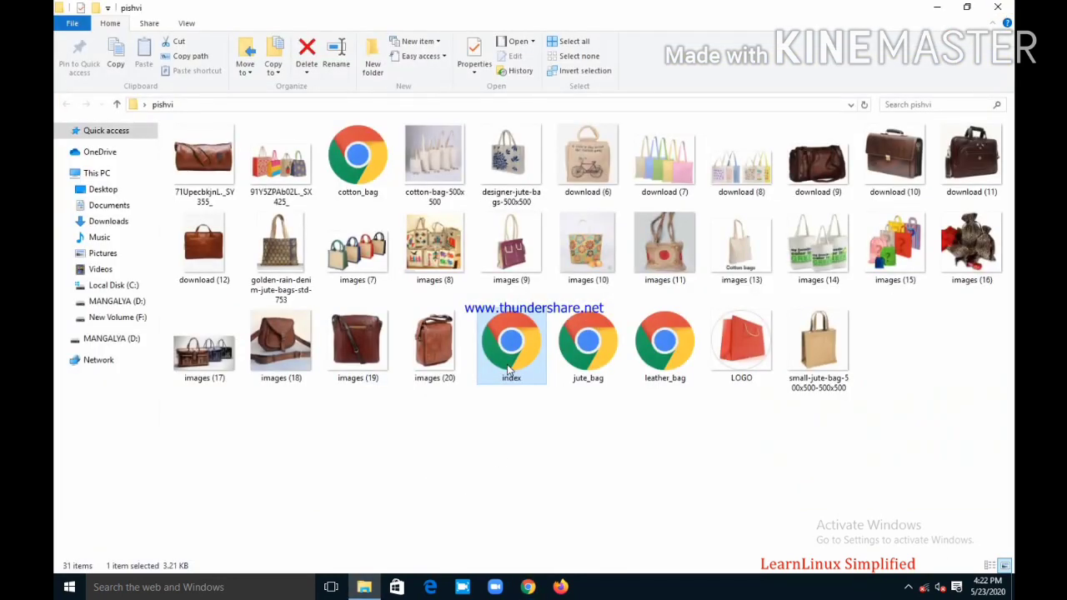